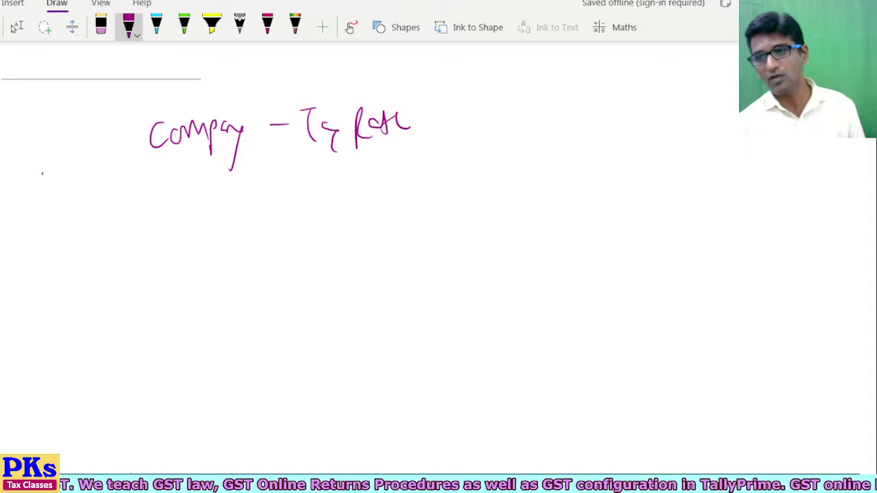
# Handwrite "18%" after the Company Tax Rate heading
pyautogui.moveTo(500, 107)
pyautogui.mouseDown()
pyautogui.moveTo(495, 144)
pyautogui.moveTo(500, 109)
pyautogui.mouseUp()
pyautogui.moveTo(521, 111); pyautogui.dragTo(520, 147)
pyautogui.click(517, 111)
pyautogui.click(530, 133)
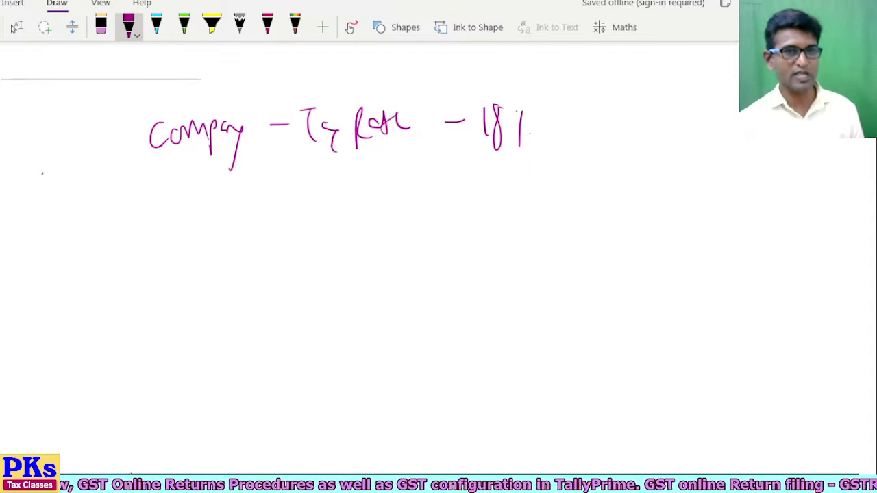
# Handwrite "Sal" below the Company Tax Rate line, strike it out and write "Item A - 18%" beside it
pyautogui.moveTo(165, 204)
pyautogui.mouseDown()
pyautogui.moveTo(150, 224)
pyautogui.moveTo(191, 223)
pyautogui.mouseUp()
pyautogui.moveTo(193, 189); pyautogui.dragTo(197, 220)
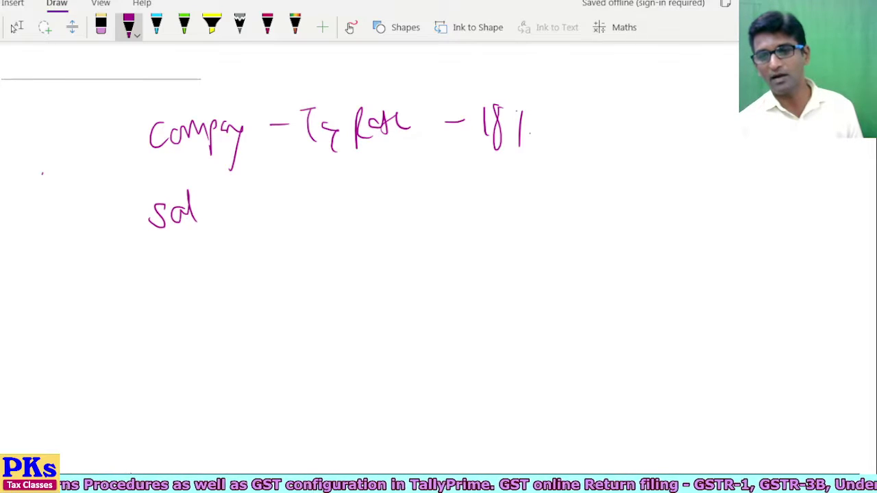
pyautogui.moveTo(144, 217)
pyautogui.mouseDown()
pyautogui.moveTo(255, 186)
pyautogui.moveTo(235, 222)
pyautogui.moveTo(341, 193)
pyautogui.moveTo(347, 217)
pyautogui.mouseUp()
pyautogui.moveTo(368, 206); pyautogui.dragTo(375, 206)
pyautogui.moveTo(422, 172); pyautogui.dragTo(422, 212)
pyautogui.moveTo(452, 167); pyautogui.dragTo(443, 219)
pyautogui.moveTo(473, 178); pyautogui.dragTo(483, 212)
# Handwrite "Item B - 12%" under Item A and add an arrow after each of the two item rates
pyautogui.moveTo(242, 249)
pyautogui.mouseDown()
pyautogui.moveTo(252, 293)
pyautogui.moveTo(313, 274)
pyautogui.mouseUp()
pyautogui.moveTo(332, 269)
pyautogui.mouseDown()
pyautogui.moveTo(333, 293)
pyautogui.moveTo(344, 294)
pyautogui.mouseUp()
pyautogui.moveTo(369, 255)
pyautogui.mouseDown()
pyautogui.moveTo(400, 255)
pyautogui.moveTo(435, 278)
pyautogui.moveTo(470, 277)
pyautogui.mouseUp()
pyautogui.moveTo(493, 234)
pyautogui.mouseDown()
pyautogui.moveTo(480, 270)
pyautogui.moveTo(492, 270)
pyautogui.mouseUp()
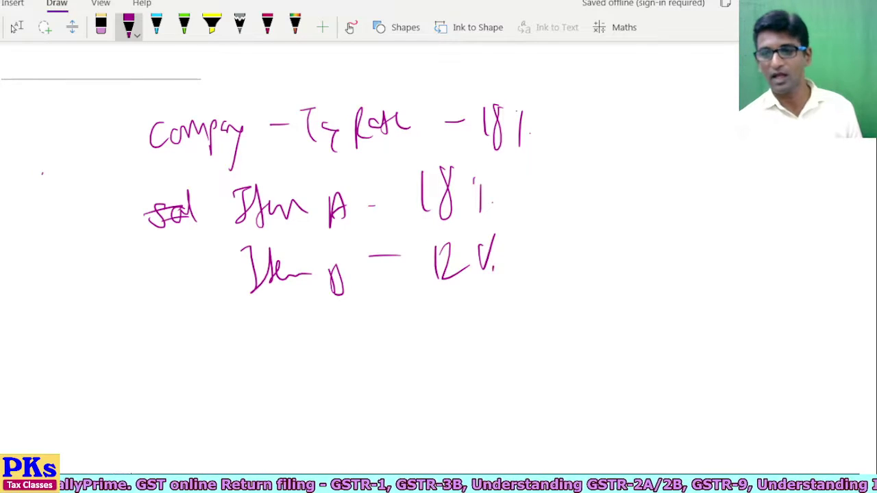
pyautogui.moveTo(528, 197)
pyautogui.mouseDown()
pyautogui.moveTo(558, 193)
pyautogui.moveTo(557, 210)
pyautogui.mouseUp()
pyautogui.moveTo(529, 269); pyautogui.dragTo(559, 264)
pyautogui.moveTo(555, 245); pyautogui.dragTo(554, 276)
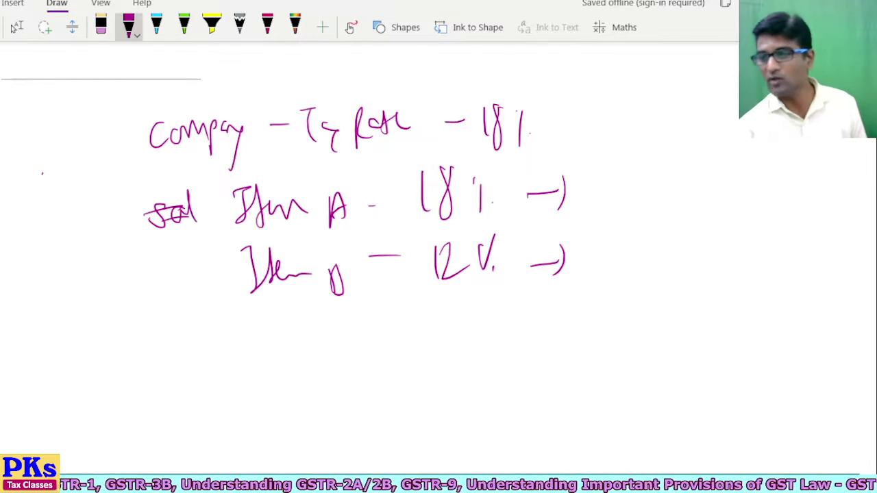
# Handwrite "18% GST Rated Goods" after Item A's arrow, underline it and add a heading starting with "Stock" above it
pyautogui.moveTo(605, 164)
pyautogui.mouseDown()
pyautogui.moveTo(606, 197)
pyautogui.moveTo(615, 175)
pyautogui.moveTo(622, 197)
pyautogui.mouseUp()
pyautogui.moveTo(629, 161); pyautogui.dragTo(630, 174)
pyautogui.moveTo(637, 161)
pyautogui.mouseDown()
pyautogui.moveTo(636, 186)
pyautogui.moveTo(648, 161)
pyautogui.moveTo(696, 181)
pyautogui.mouseUp()
pyautogui.moveTo(708, 149); pyautogui.dragTo(714, 191)
pyautogui.moveTo(744, 155)
pyautogui.mouseDown()
pyautogui.moveTo(744, 181)
pyautogui.moveTo(762, 173)
pyautogui.mouseUp()
pyautogui.moveTo(770, 156)
pyautogui.mouseDown()
pyautogui.moveTo(757, 168)
pyautogui.moveTo(781, 170)
pyautogui.mouseUp()
pyautogui.moveTo(788, 155)
pyautogui.mouseDown()
pyautogui.moveTo(792, 171)
pyautogui.moveTo(799, 162)
pyautogui.mouseUp()
pyautogui.moveTo(797, 168); pyautogui.dragTo(809, 154)
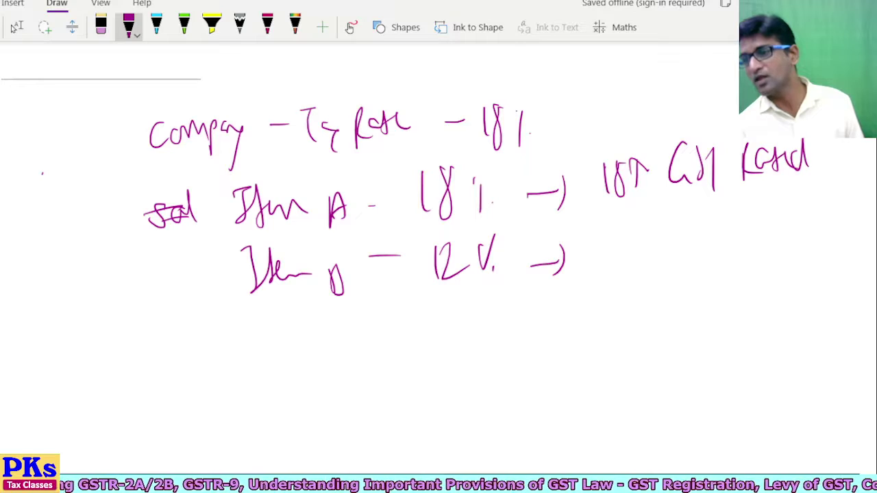
pyautogui.moveTo(657, 203); pyautogui.dragTo(812, 174)
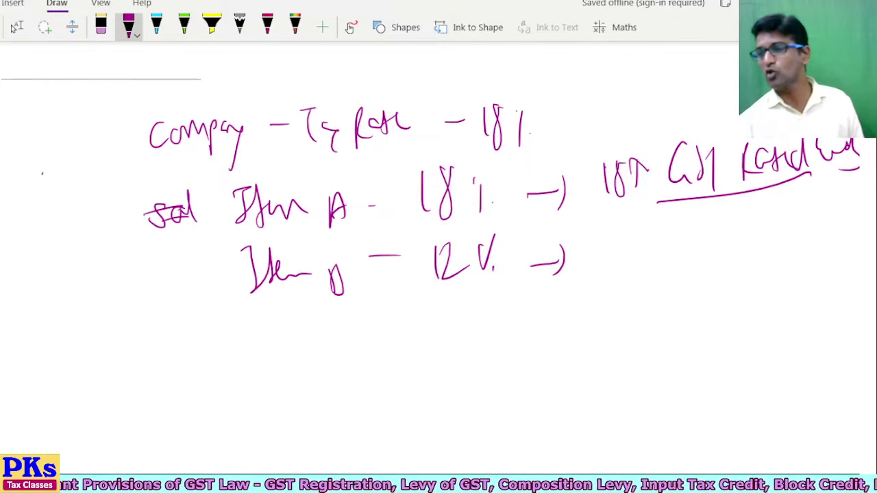
pyautogui.moveTo(654, 95)
pyautogui.mouseDown()
pyautogui.moveTo(695, 116)
pyautogui.moveTo(700, 91)
pyautogui.mouseUp()
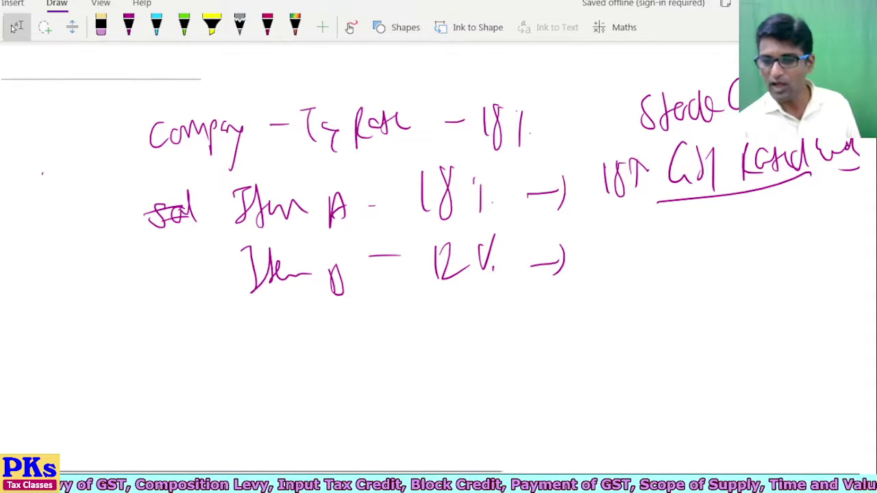
# Switch to TallyPrime, view the GST details form of the HOUSEHOLD stock group and leave it without saving
pyautogui.hotkey('alt', 'Tab')
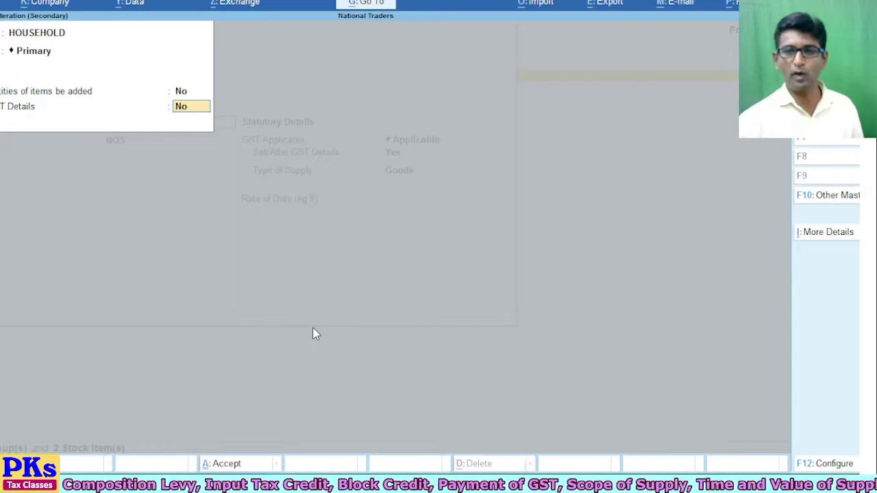
pyautogui.write('y')
pyautogui.press('Return')
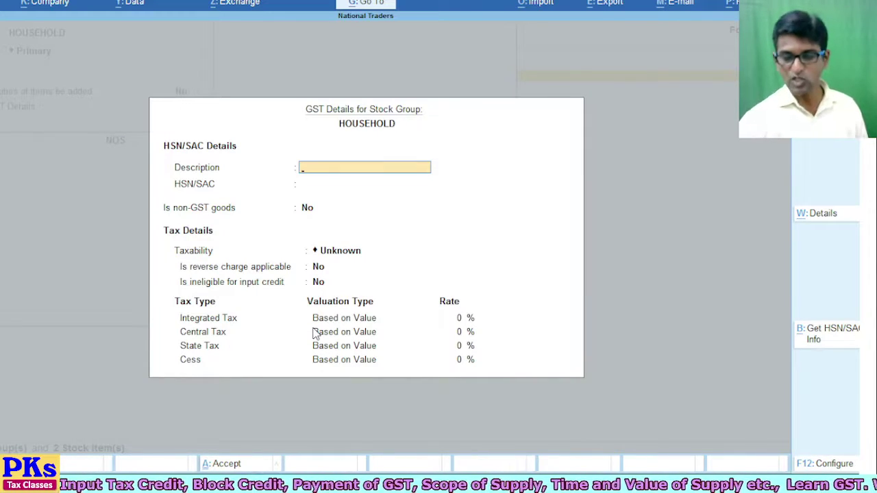
pyautogui.press('Escape')
pyautogui.press('Escape')
pyautogui.press('y')
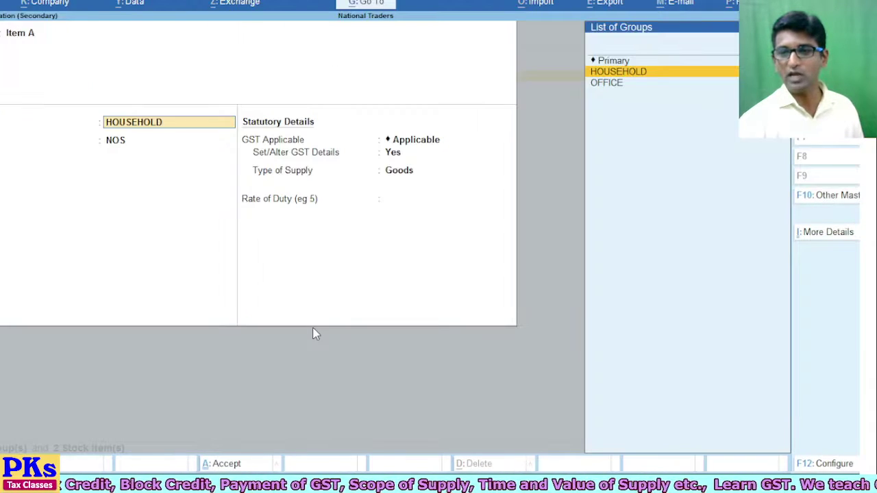
# Try to place stock item Item A under the Primary group, then quit its alteration without saving
pyautogui.press('Up')
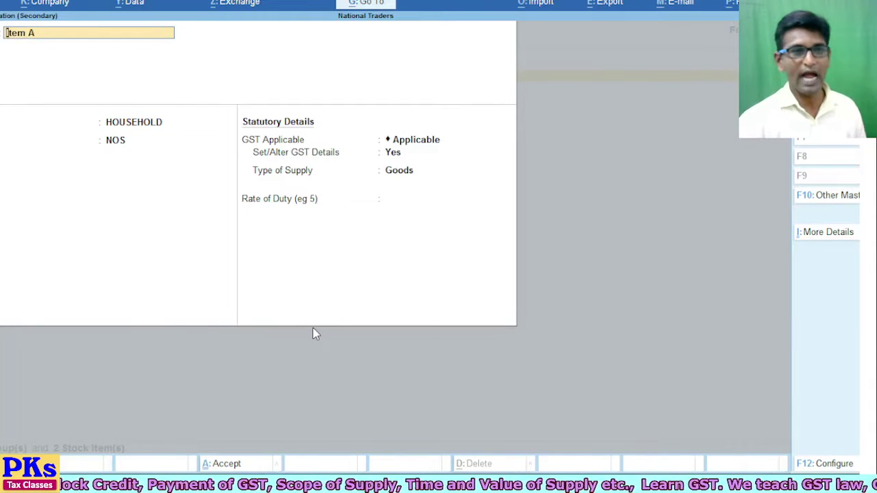
pyautogui.press('Return')
pyautogui.press('Up')
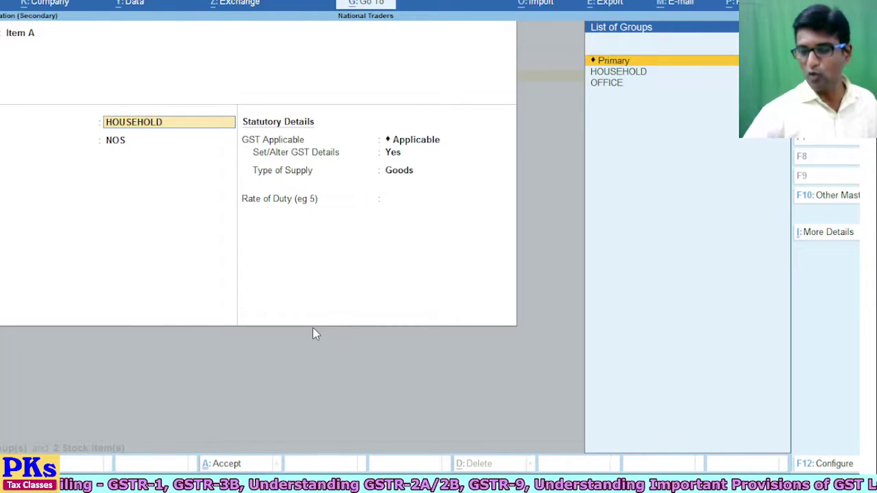
pyautogui.press('Return')
pyautogui.press('Return')
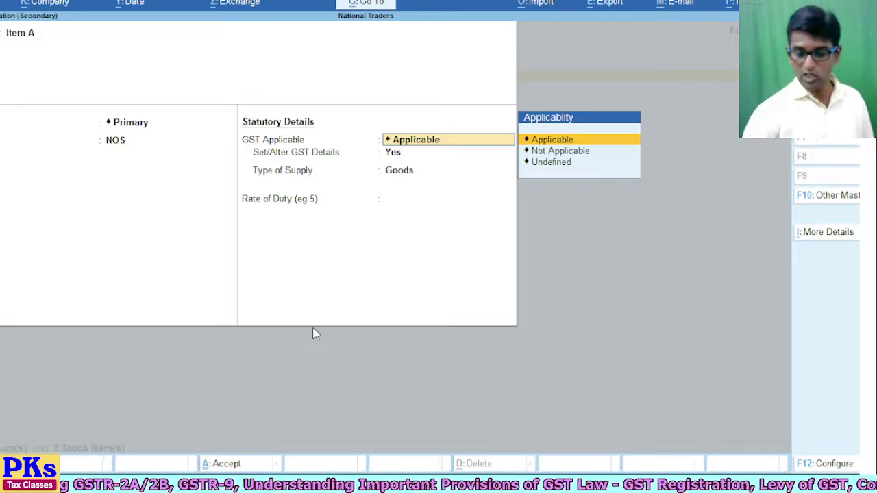
pyautogui.press('Escape')
pyautogui.press('y')
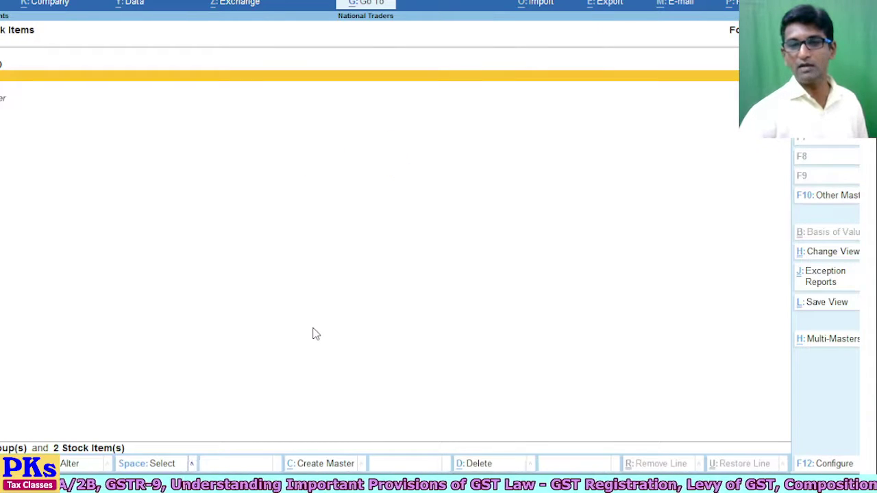
# Start a new stock item Mobile under the OFFICE group with NOS as its unit
pyautogui.click(327, 464)
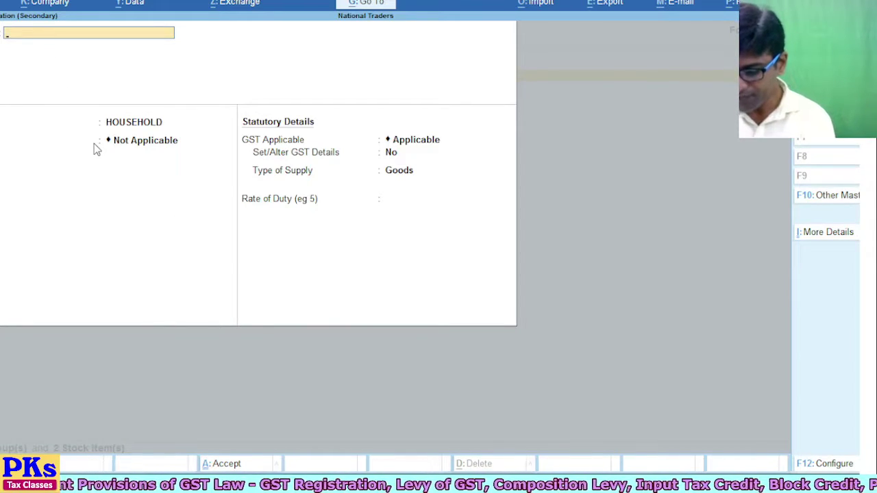
pyautogui.write('Mobile')
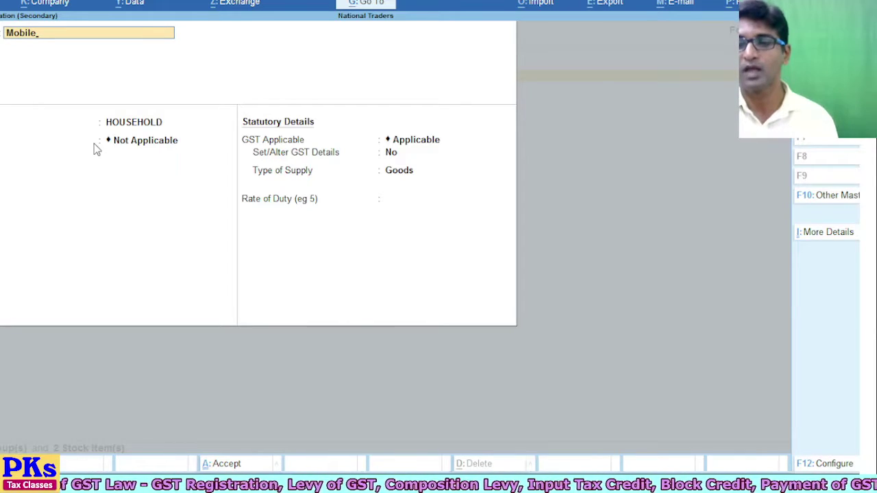
pyautogui.press('Return')
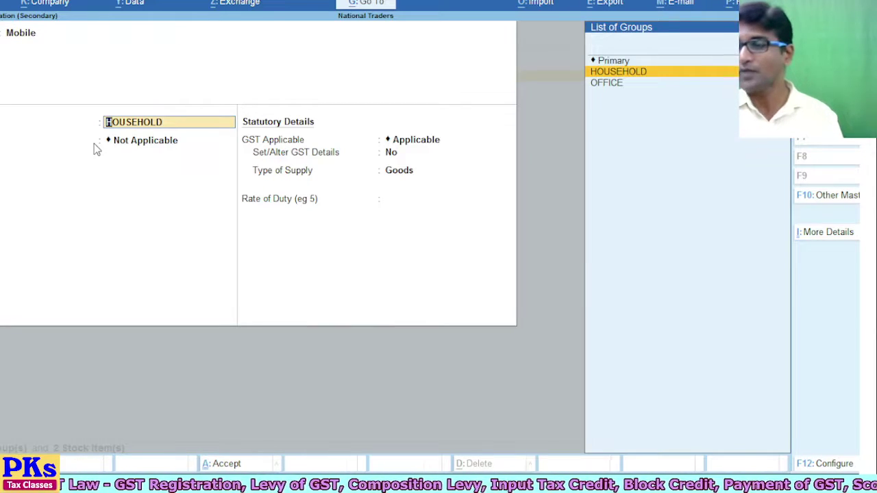
pyautogui.press('Down')
pyautogui.press('Return')
pyautogui.press('Down')
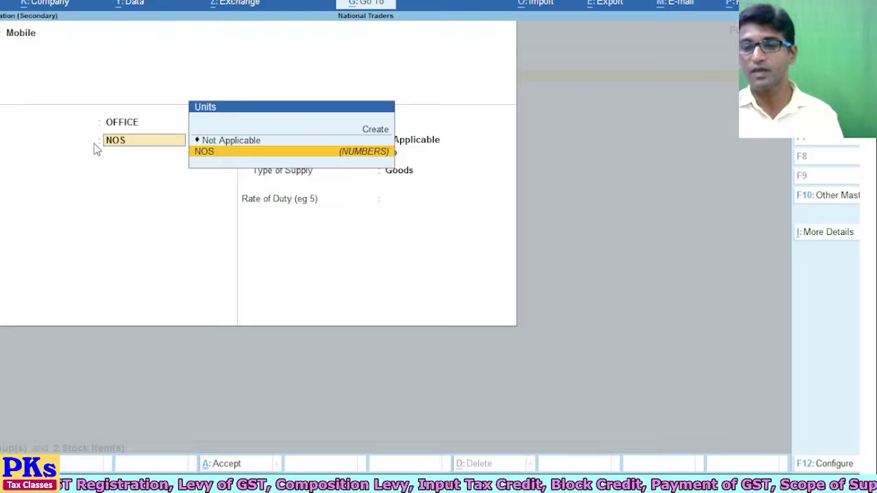
pyautogui.press('Return')
# Turn on Set/Alter GST Details for Mobile and open its GST details form at the HSN/SAC entry
pyautogui.press('Return')
pyautogui.press('y')
pyautogui.press('Return')
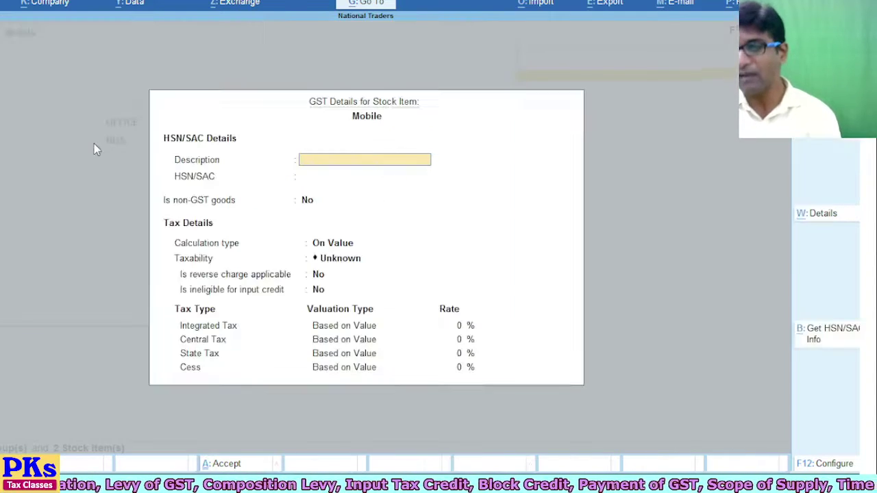
pyautogui.press('Return')
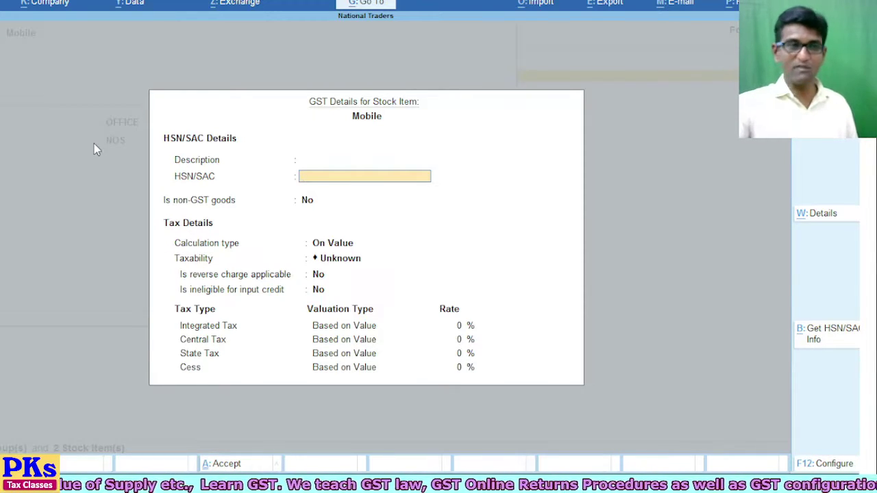
# Discard the Mobile stock item with its GST details and return to the Gateway of Tally
pyautogui.press('Escape')
pyautogui.press('y')
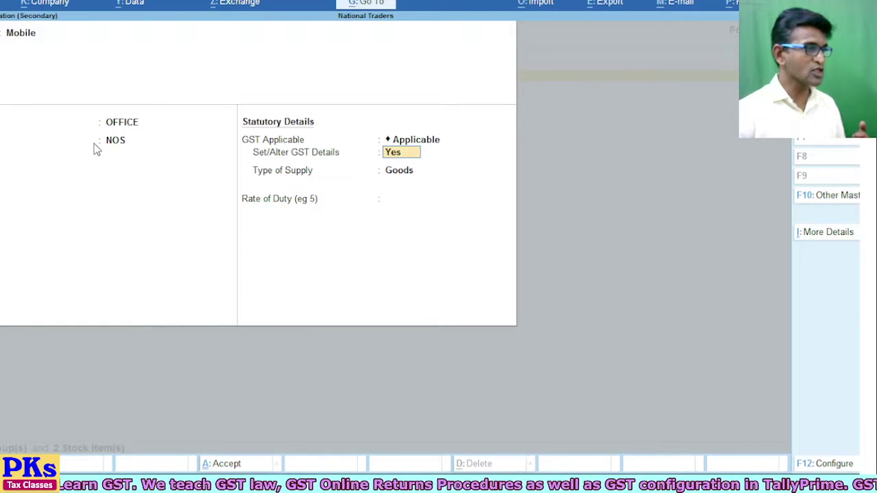
pyautogui.press('Escape')
pyautogui.press('y')
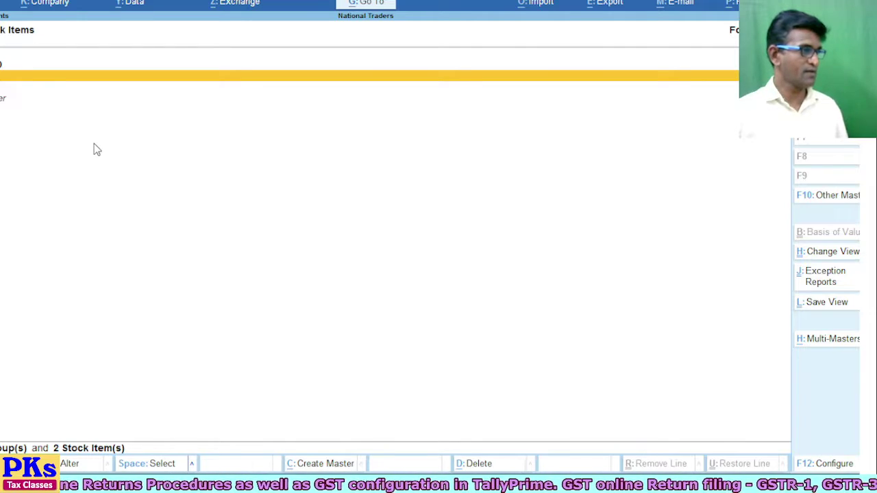
pyautogui.press('Escape')
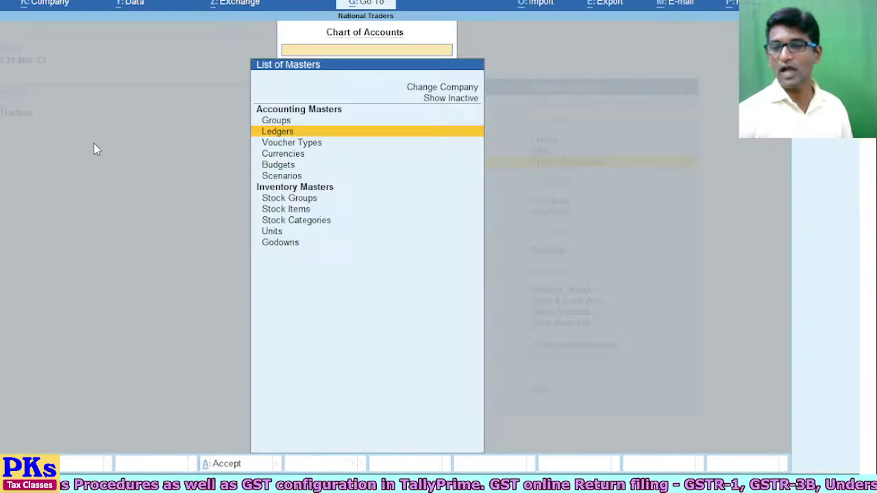
pyautogui.press('Escape')
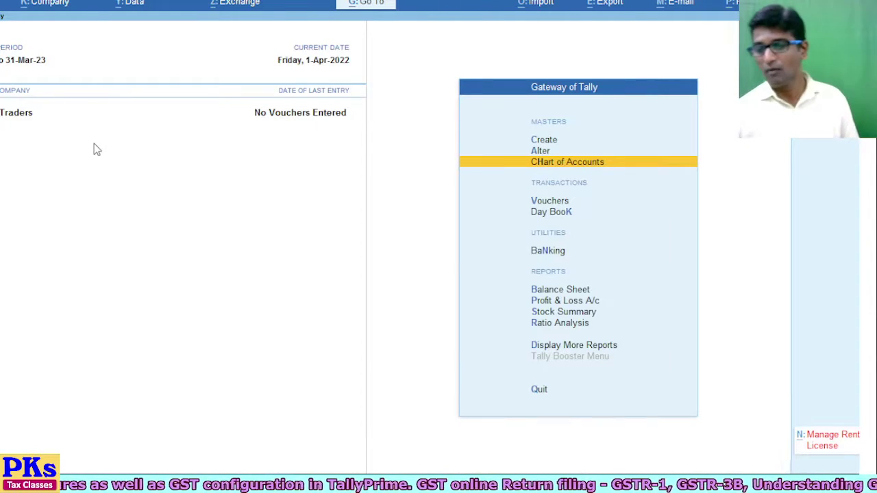
# Switch to OneNote, pick the purple pen and open the last untitled page of Quick Notes
pyautogui.hotkey('alt', 'Tab')
pyautogui.click(128, 26)
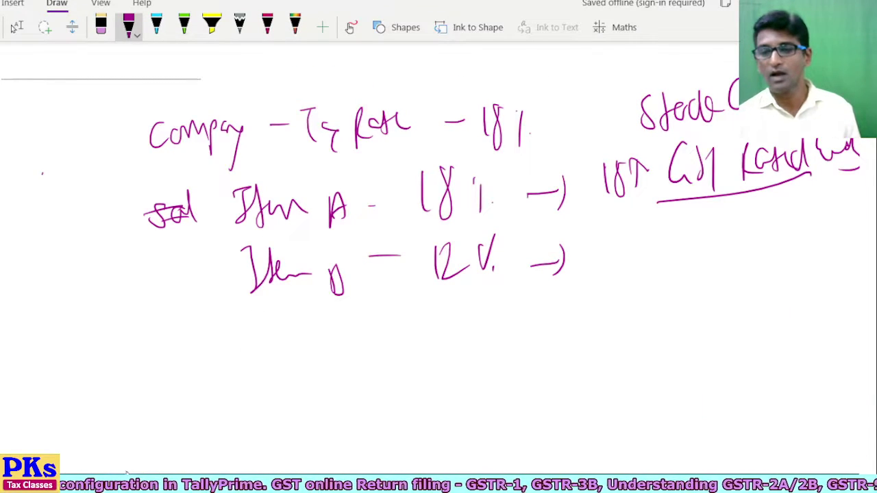
pyautogui.hotkey('ctrl', 'shift', 'g')
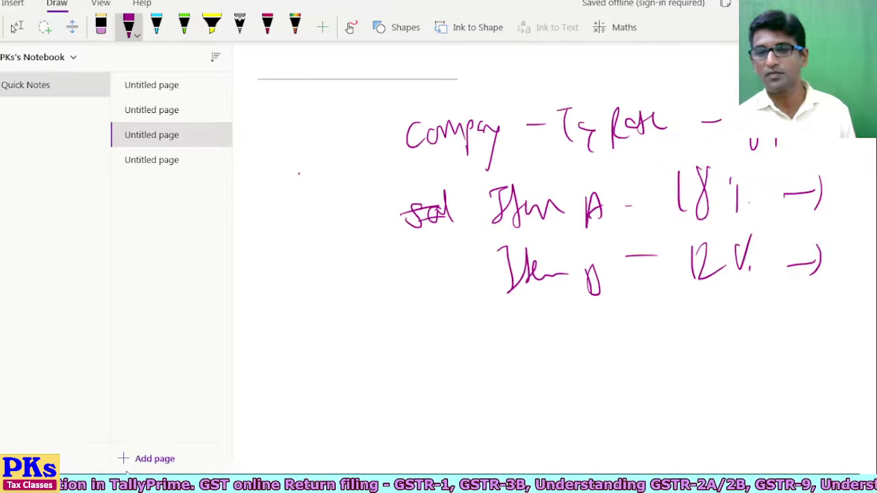
pyautogui.click(172, 160)
# Handwrite "Company Creation" at the top of the blank page as circled item 1
pyautogui.moveTo(245, 118)
pyautogui.mouseDown()
pyautogui.moveTo(265, 103)
pyautogui.moveTo(261, 125)
pyautogui.mouseUp()
pyautogui.moveTo(278, 110)
pyautogui.mouseDown()
pyautogui.moveTo(271, 122)
pyautogui.moveTo(281, 111)
pyautogui.mouseUp()
pyautogui.hotkey('ctrl', 'shift', 'g')
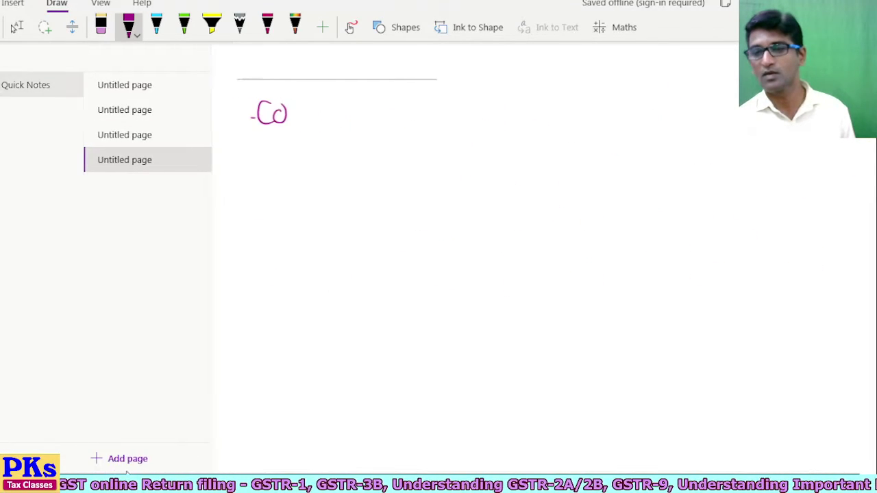
pyautogui.moveTo(53, 118)
pyautogui.mouseDown()
pyautogui.moveTo(72, 104)
pyautogui.moveTo(82, 118)
pyautogui.mouseUp()
pyautogui.moveTo(83, 100)
pyautogui.mouseDown()
pyautogui.moveTo(85, 141)
pyautogui.moveTo(101, 104)
pyautogui.moveTo(110, 137)
pyautogui.mouseUp()
pyautogui.moveTo(137, 98)
pyautogui.mouseDown()
pyautogui.moveTo(141, 117)
pyautogui.moveTo(193, 91)
pyautogui.moveTo(223, 118)
pyautogui.mouseUp()
pyautogui.moveTo(220, 110); pyautogui.dragTo(241, 115)
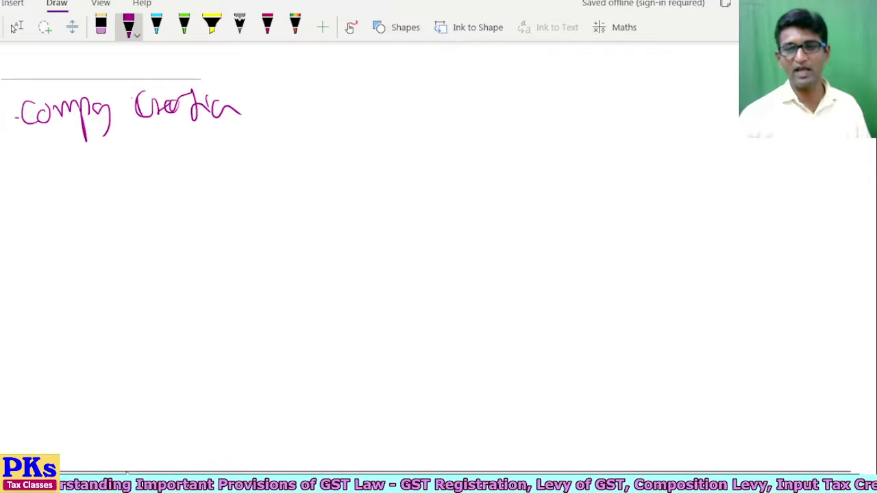
pyautogui.moveTo(3, 82)
pyautogui.mouseDown()
pyautogui.moveTo(2, 145)
pyautogui.moveTo(21, 206)
pyautogui.mouseUp()
# Handwrite "Features" below Company Creation as circled item 2
pyautogui.moveTo(13, 159); pyautogui.dragTo(24, 213)
pyautogui.moveTo(66, 166)
pyautogui.mouseDown()
pyautogui.moveTo(76, 167)
pyautogui.moveTo(62, 197)
pyautogui.moveTo(108, 179)
pyautogui.moveTo(115, 167)
pyautogui.mouseUp()
pyautogui.moveTo(116, 157)
pyautogui.mouseDown()
pyautogui.moveTo(127, 176)
pyautogui.moveTo(158, 174)
pyautogui.mouseUp()
pyautogui.moveTo(161, 168); pyautogui.dragTo(176, 179)
# Handwrite "Transactions" followed by a dash below Features as circled item 3
pyautogui.moveTo(17, 242)
pyautogui.mouseDown()
pyautogui.moveTo(20, 280)
pyautogui.moveTo(3, 296)
pyautogui.mouseUp()
pyautogui.moveTo(61, 240)
pyautogui.mouseDown()
pyautogui.moveTo(89, 238)
pyautogui.moveTo(81, 277)
pyautogui.mouseUp()
pyautogui.moveTo(85, 277)
pyautogui.mouseDown()
pyautogui.moveTo(103, 249)
pyautogui.moveTo(120, 244)
pyautogui.mouseUp()
pyautogui.moveTo(120, 244)
pyautogui.mouseDown()
pyautogui.moveTo(136, 259)
pyautogui.moveTo(146, 241)
pyautogui.mouseUp()
pyautogui.moveTo(138, 253)
pyautogui.mouseDown()
pyautogui.moveTo(175, 237)
pyautogui.moveTo(183, 260)
pyautogui.mouseUp()
pyautogui.moveTo(175, 237)
pyautogui.mouseDown()
pyautogui.moveTo(217, 236)
pyautogui.moveTo(239, 262)
pyautogui.mouseUp()
pyautogui.moveTo(274, 239); pyautogui.dragTo(297, 237)
# Handwrite "Sales/Purchase/Payment/Receipt" after Transactions
pyautogui.moveTo(338, 216)
pyautogui.mouseDown()
pyautogui.moveTo(317, 250)
pyautogui.moveTo(353, 233)
pyautogui.moveTo(366, 205)
pyautogui.mouseUp()
pyautogui.moveTo(366, 229); pyautogui.dragTo(377, 233)
pyautogui.moveTo(410, 199)
pyautogui.mouseDown()
pyautogui.moveTo(401, 258)
pyautogui.moveTo(425, 260)
pyautogui.mouseUp()
pyautogui.moveTo(422, 206)
pyautogui.mouseDown()
pyautogui.moveTo(438, 237)
pyautogui.moveTo(466, 221)
pyautogui.mouseUp()
pyautogui.moveTo(477, 178)
pyautogui.mouseDown()
pyautogui.moveTo(472, 236)
pyautogui.moveTo(499, 233)
pyautogui.mouseUp()
pyautogui.moveTo(512, 221)
pyautogui.mouseDown()
pyautogui.moveTo(529, 218)
pyautogui.moveTo(514, 219)
pyautogui.mouseUp()
pyautogui.moveTo(538, 189); pyautogui.dragTo(535, 253)
pyautogui.moveTo(554, 207)
pyautogui.mouseDown()
pyautogui.moveTo(553, 237)
pyautogui.moveTo(555, 216)
pyautogui.moveTo(576, 237)
pyautogui.moveTo(637, 212)
pyautogui.mouseUp()
pyautogui.moveTo(642, 194); pyautogui.dragTo(642, 229)
pyautogui.moveTo(629, 208); pyautogui.dragTo(641, 207)
pyautogui.moveTo(561, 190); pyautogui.dragTo(556, 225)
pyautogui.moveTo(673, 193); pyautogui.dragTo(659, 245)
pyautogui.moveTo(680, 199)
pyautogui.mouseDown()
pyautogui.moveTo(680, 231)
pyautogui.moveTo(695, 228)
pyautogui.mouseUp()
pyautogui.moveTo(693, 221); pyautogui.dragTo(716, 231)
pyautogui.moveTo(729, 205)
pyautogui.mouseDown()
pyautogui.moveTo(721, 224)
pyautogui.moveTo(744, 221)
pyautogui.mouseUp()
pyautogui.moveTo(748, 194); pyautogui.dragTo(753, 246)
pyautogui.moveTo(752, 208); pyautogui.dragTo(759, 226)
pyautogui.moveTo(772, 174); pyautogui.dragTo(774, 232)
pyautogui.moveTo(763, 195); pyautogui.dragTo(784, 186)
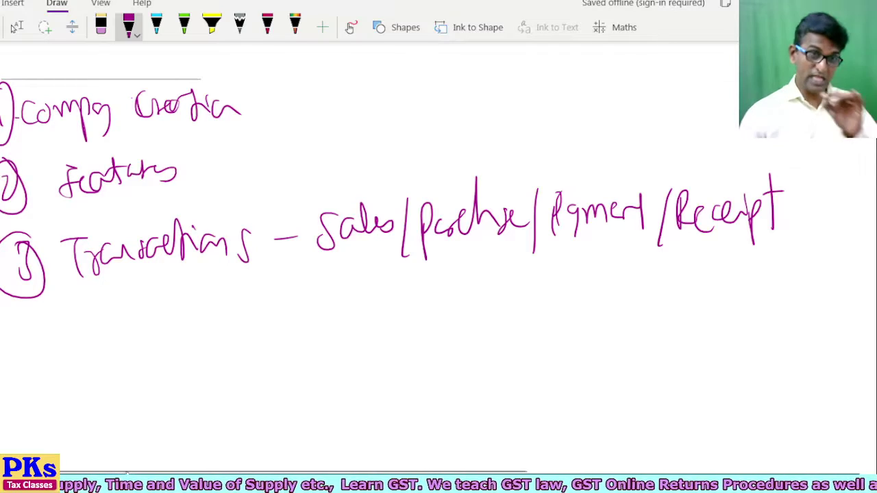
# Handwrite "Reports" with an arrow after it below Transactions as circled item 4
pyautogui.moveTo(14, 321)
pyautogui.mouseDown()
pyautogui.moveTo(19, 352)
pyautogui.moveTo(1, 385)
pyautogui.mouseUp()
pyautogui.moveTo(85, 322)
pyautogui.mouseDown()
pyautogui.moveTo(81, 331)
pyautogui.moveTo(123, 342)
pyautogui.moveTo(147, 322)
pyautogui.moveTo(160, 335)
pyautogui.mouseUp()
pyautogui.moveTo(167, 316)
pyautogui.mouseDown()
pyautogui.moveTo(179, 333)
pyautogui.moveTo(170, 311)
pyautogui.mouseUp()
pyautogui.moveTo(193, 327)
pyautogui.mouseDown()
pyautogui.moveTo(226, 324)
pyautogui.moveTo(224, 340)
pyautogui.mouseUp()
# Handwrite "Accounts → P&L B/S" after the Reports arrow
pyautogui.moveTo(287, 309)
pyautogui.mouseDown()
pyautogui.moveTo(282, 336)
pyautogui.moveTo(296, 326)
pyautogui.mouseUp()
pyautogui.moveTo(286, 317); pyautogui.dragTo(281, 348)
pyautogui.moveTo(280, 327); pyautogui.dragTo(309, 325)
pyautogui.moveTo(341, 305)
pyautogui.mouseDown()
pyautogui.moveTo(326, 325)
pyautogui.moveTo(362, 315)
pyautogui.moveTo(382, 277)
pyautogui.moveTo(411, 322)
pyautogui.moveTo(420, 306)
pyautogui.moveTo(468, 307)
pyautogui.moveTo(466, 319)
pyautogui.mouseUp()
pyautogui.moveTo(515, 291)
pyautogui.mouseDown()
pyautogui.moveTo(517, 329)
pyautogui.moveTo(525, 296)
pyautogui.mouseUp()
pyautogui.moveTo(548, 298); pyautogui.dragTo(537, 316)
pyautogui.moveTo(541, 267); pyautogui.dragTo(548, 315)
pyautogui.moveTo(571, 273)
pyautogui.mouseDown()
pyautogui.moveTo(561, 308)
pyautogui.moveTo(581, 301)
pyautogui.mouseUp()
pyautogui.moveTo(631, 279); pyautogui.dragTo(634, 311)
pyautogui.moveTo(656, 257); pyautogui.dragTo(654, 313)
pyautogui.moveTo(679, 271); pyautogui.dragTo(664, 309)
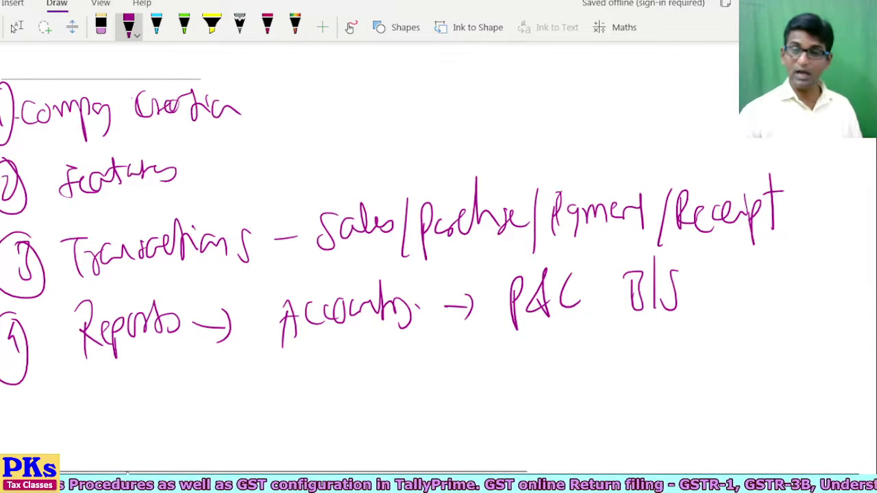
# Draw downward arrows above Sales, Purchase and Transactions, and add a short handwritten mark after B/S
pyautogui.moveTo(357, 151)
pyautogui.mouseDown()
pyautogui.moveTo(360, 192)
pyautogui.moveTo(382, 194)
pyautogui.mouseUp()
pyautogui.moveTo(454, 157); pyautogui.dragTo(451, 181)
pyautogui.moveTo(443, 175); pyautogui.dragTo(475, 173)
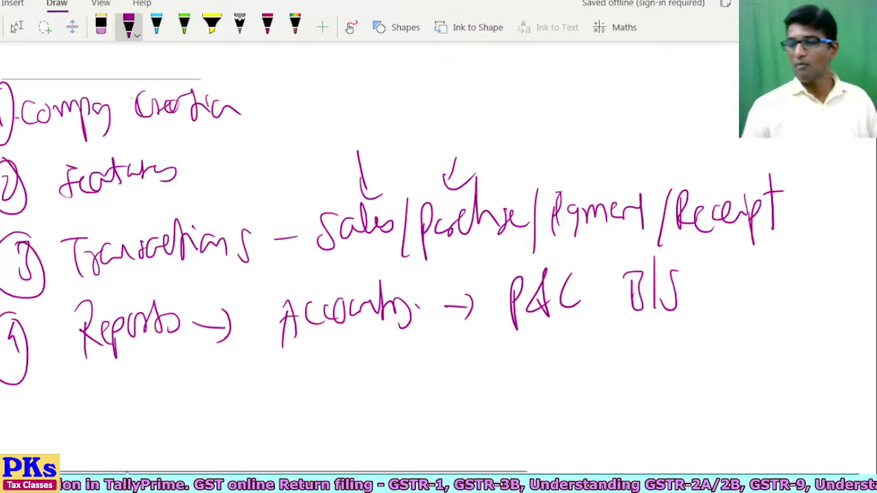
pyautogui.moveTo(719, 258); pyautogui.dragTo(699, 287)
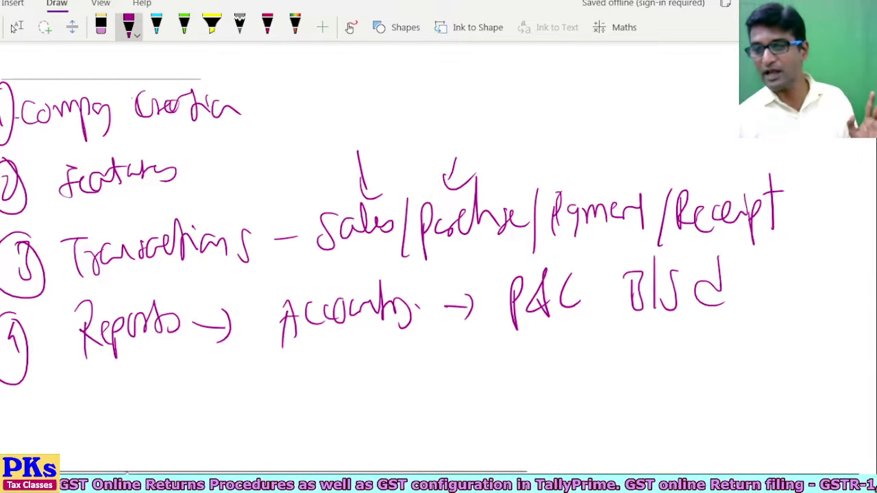
pyautogui.moveTo(206, 176)
pyautogui.mouseDown()
pyautogui.moveTo(211, 211)
pyautogui.moveTo(222, 194)
pyautogui.mouseUp()
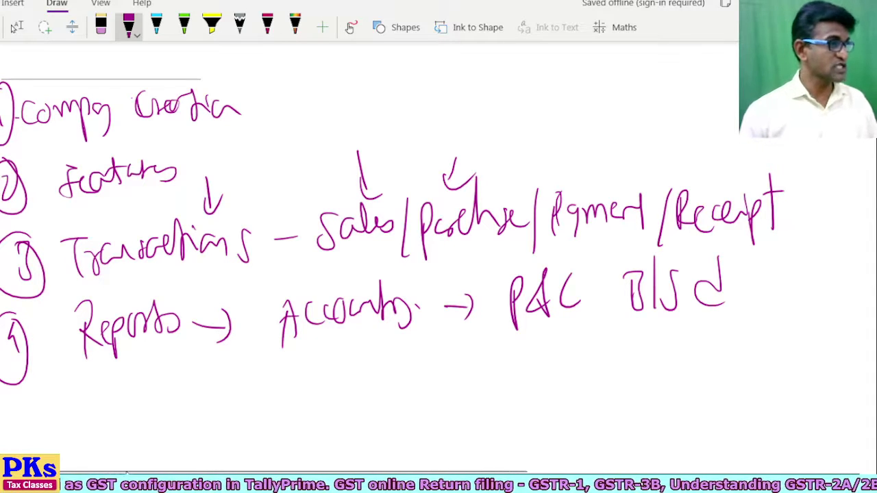
# Handwrite "→ GSTR1 - GSTR-3B" beneath the Accounts line
pyautogui.moveTo(234, 390); pyautogui.dragTo(261, 393)
pyautogui.moveTo(324, 355)
pyautogui.mouseDown()
pyautogui.moveTo(310, 384)
pyautogui.moveTo(335, 392)
pyautogui.mouseUp()
pyautogui.moveTo(340, 358)
pyautogui.mouseDown()
pyautogui.moveTo(356, 381)
pyautogui.moveTo(347, 389)
pyautogui.mouseUp()
pyautogui.moveTo(370, 361)
pyautogui.mouseDown()
pyautogui.moveTo(374, 388)
pyautogui.moveTo(384, 350)
pyautogui.mouseUp()
pyautogui.moveTo(385, 350)
pyautogui.mouseDown()
pyautogui.moveTo(395, 383)
pyautogui.moveTo(458, 368)
pyautogui.mouseUp()
pyautogui.moveTo(497, 344); pyautogui.dragTo(506, 381)
pyautogui.moveTo(529, 343)
pyautogui.mouseDown()
pyautogui.moveTo(518, 375)
pyautogui.moveTo(557, 380)
pyautogui.moveTo(576, 370)
pyautogui.mouseUp()
pyautogui.moveTo(579, 359)
pyautogui.mouseDown()
pyautogui.moveTo(612, 342)
pyautogui.moveTo(603, 369)
pyautogui.moveTo(624, 364)
pyautogui.mouseUp()
pyautogui.moveTo(621, 336); pyautogui.dragTo(626, 362)
# Add tick marks under GSTR1 and GSTR-3B and switch back to TallyPrime
pyautogui.moveTo(358, 402)
pyautogui.mouseDown()
pyautogui.moveTo(368, 413)
pyautogui.moveTo(401, 392)
pyautogui.mouseUp()
pyautogui.moveTo(515, 376); pyautogui.dragTo(537, 378)
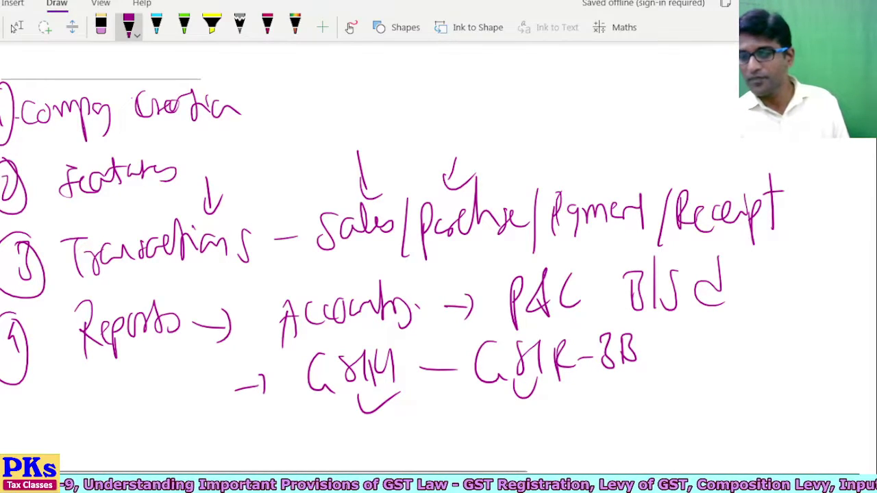
pyautogui.hotkey('alt', 'Tab')
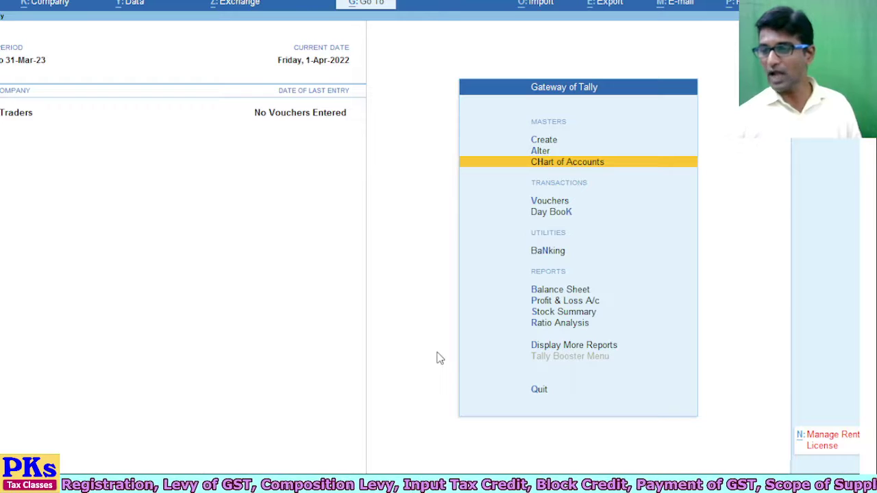
# Open the Vouchers entry screen for National Traders
pyautogui.press('Down')
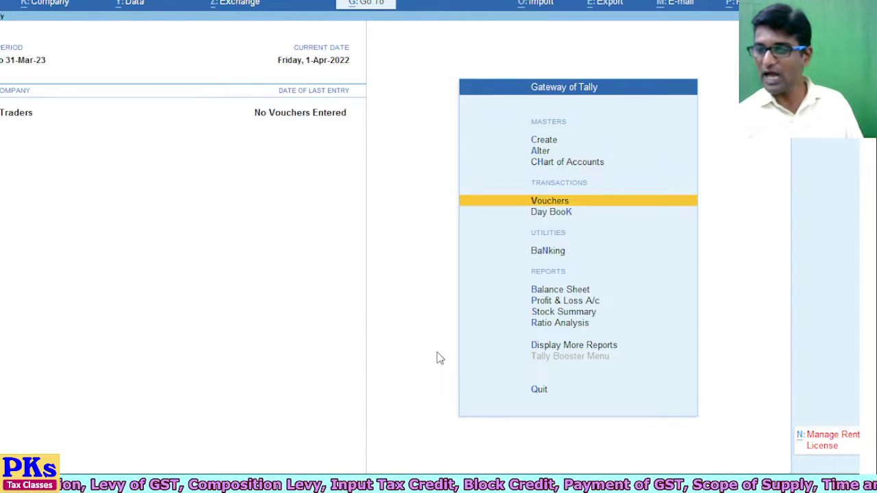
pyautogui.press('Return')
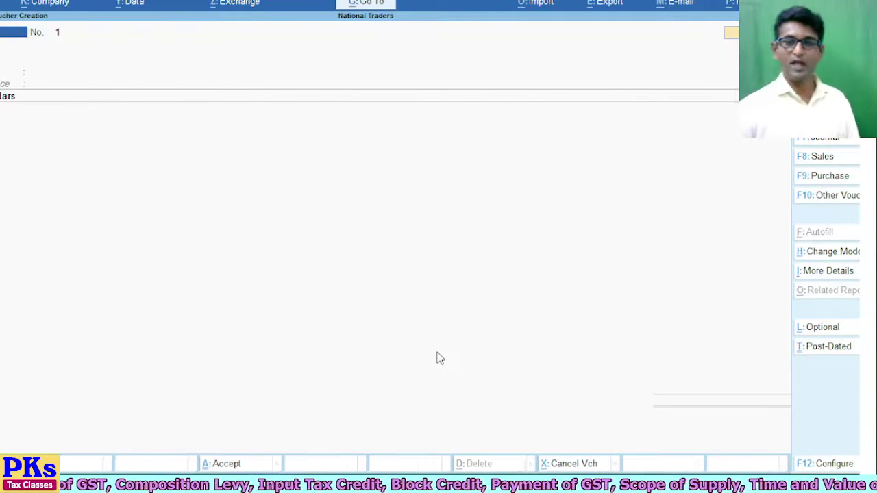
pyautogui.press('ctrl')
# Switch to the PDF notes, tick exercise 1 of Practical Exercise on GST Transactions and circle the "A" of Supplier A
pyautogui.hotkey('alt', 'Tab')
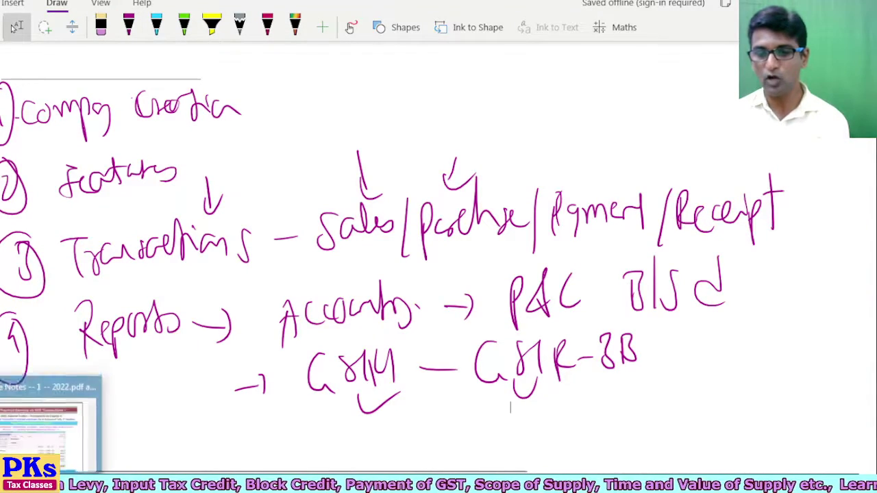
pyautogui.hotkey('alt', 'Tab')
pyautogui.scroll(-3, 346, 377)
pyautogui.scroll(3, 357, 371)
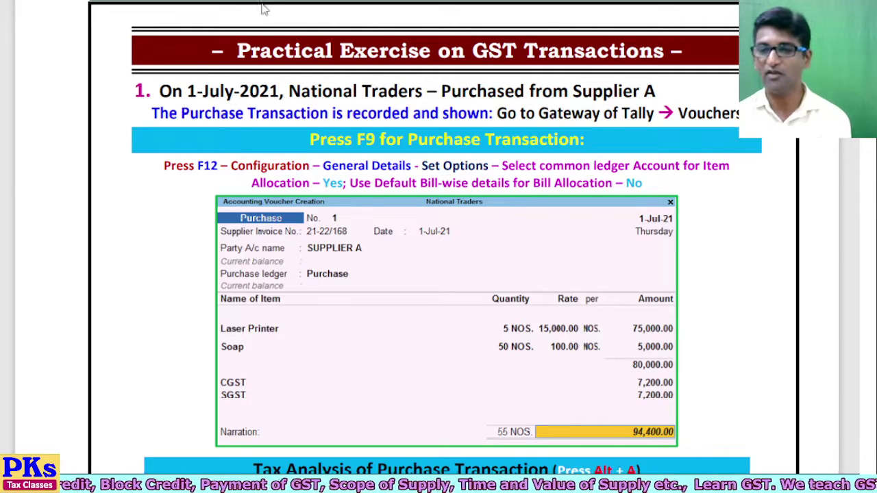
pyautogui.moveTo(264, 10)
pyautogui.scroll(-1, 264, 9)
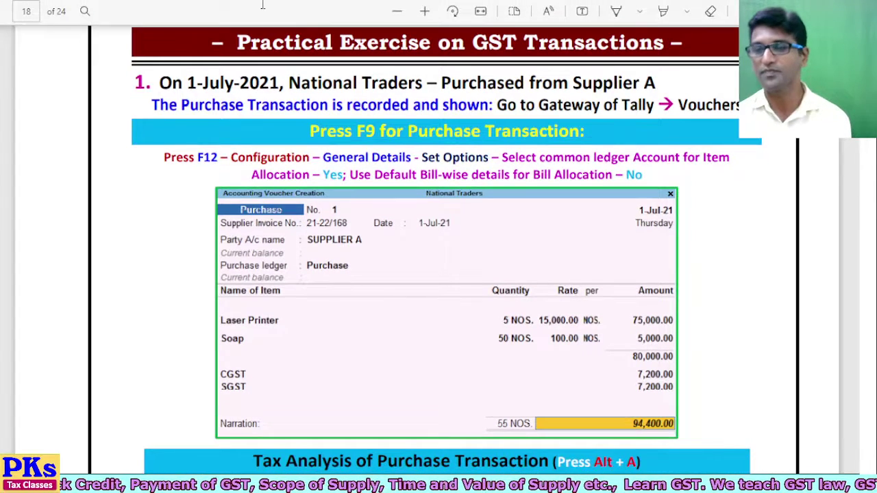
pyautogui.moveTo(116, 85)
pyautogui.mouseDown()
pyautogui.moveTo(122, 103)
pyautogui.moveTo(148, 77)
pyautogui.mouseUp()
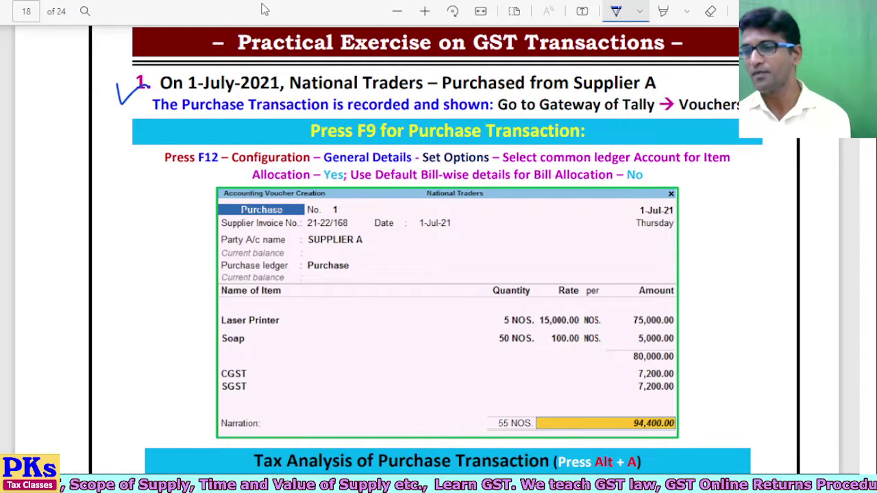
pyautogui.moveTo(651, 67); pyautogui.dragTo(644, 69)
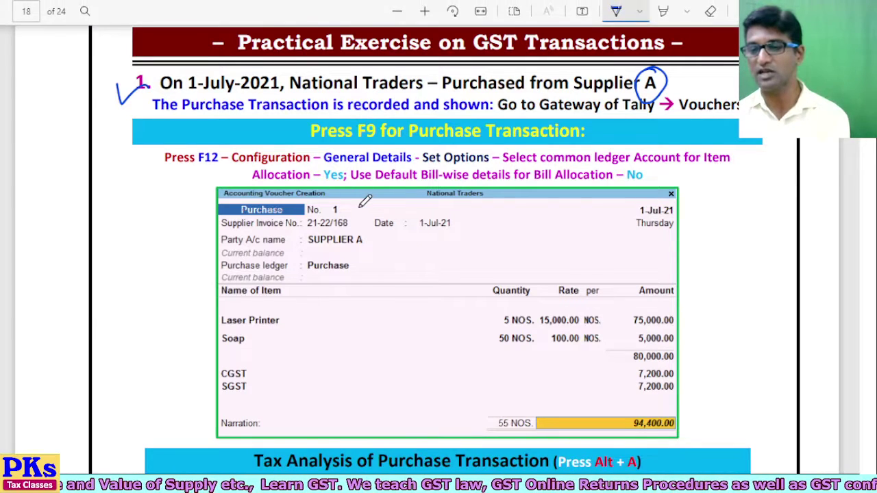
# Switch back to TallyPrime and change the new voucher to the Purchase type, ready for the supplier invoice number
pyautogui.hotkey('alt', 'Tab')
pyautogui.hotkey('alt', 'Tab')
pyautogui.hotkey('alt', 'Tab')
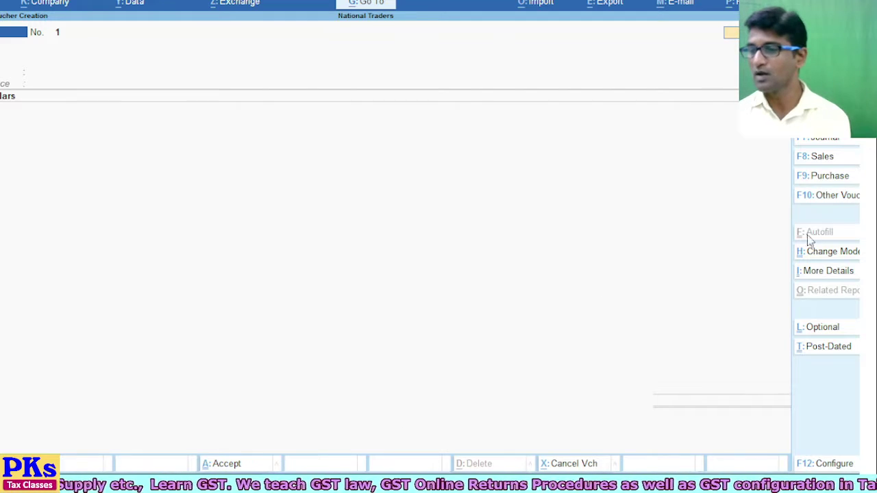
pyautogui.click(829, 183)
pyautogui.hotkey('alt', 'Tab')
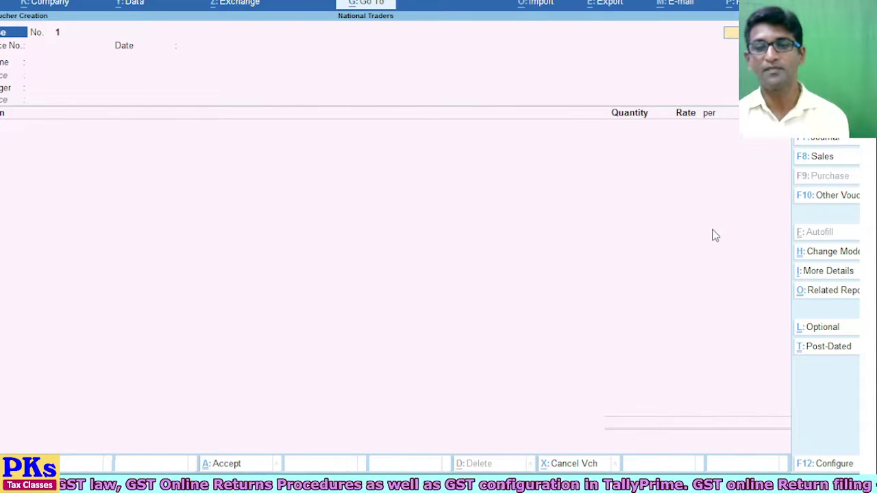
pyautogui.press('Return')
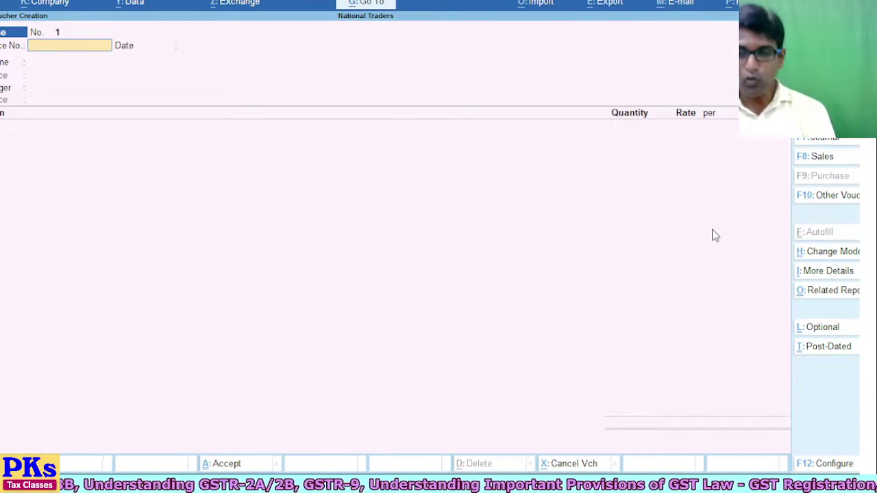
pyautogui.write('637489')
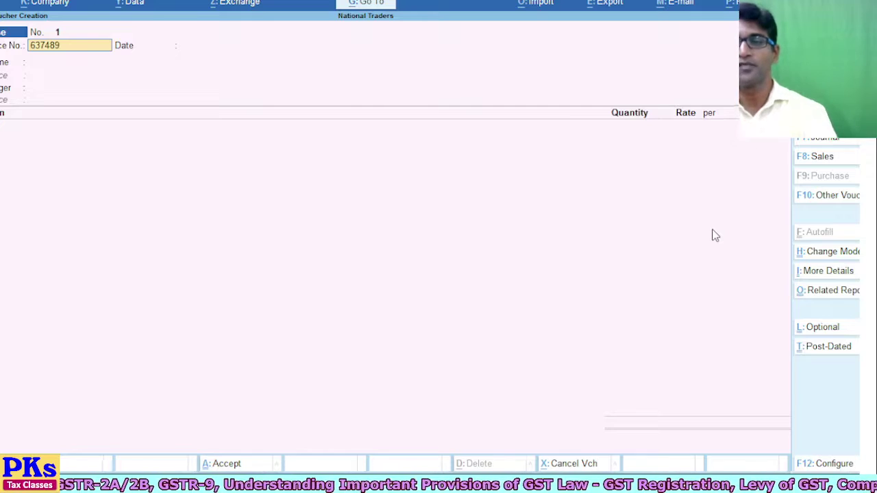
pyautogui.write('0')
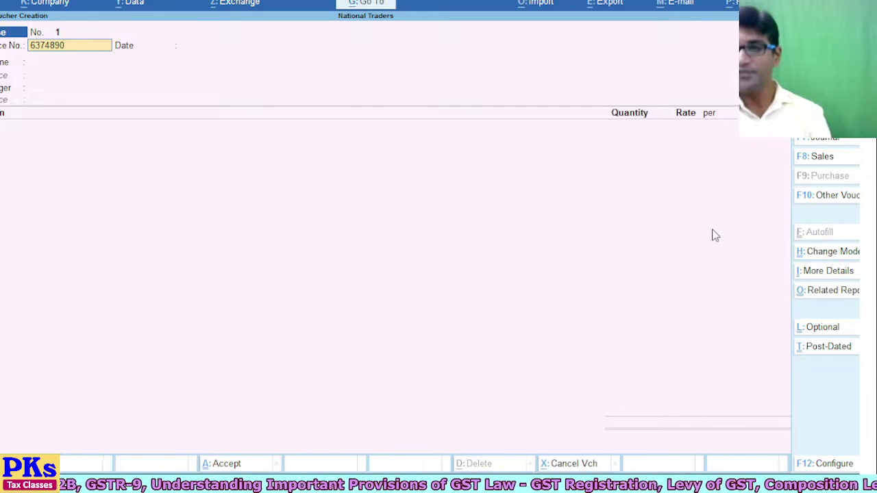
pyautogui.press('BackSpace')
pyautogui.press('BackSpace')
pyautogui.press('BackSpace')
pyautogui.press('BackSpace')
pyautogui.press('BackSpace')
pyautogui.press('BackSpace')
pyautogui.press('BackSpace')
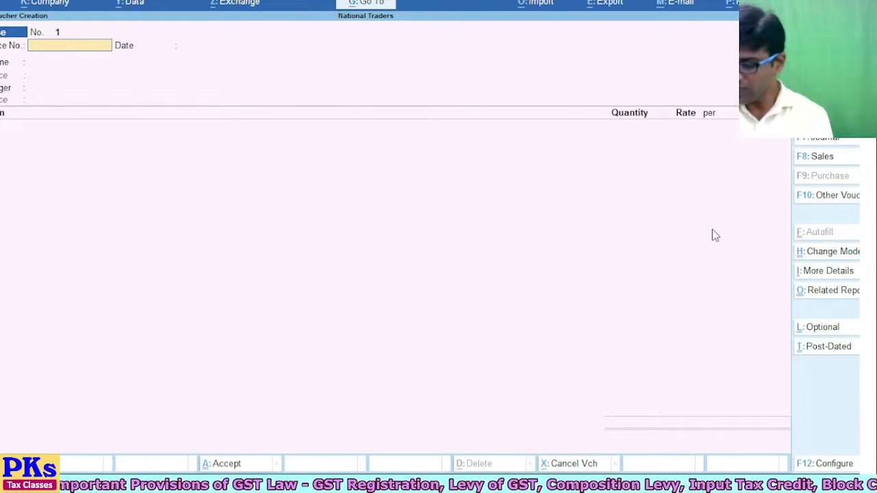
# Enter 22-23/0940 as the supplier invoice number and accept 1-Jul-22 as its date
pyautogui.write('22-23')
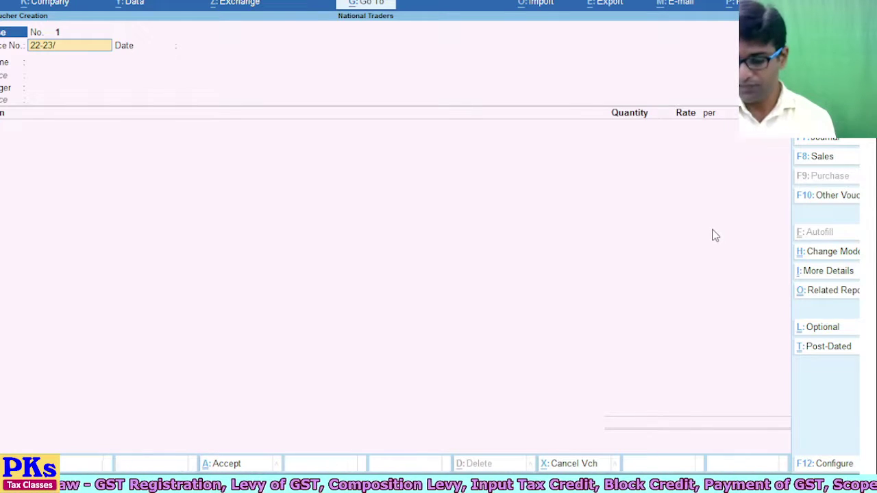
pyautogui.write('/0')
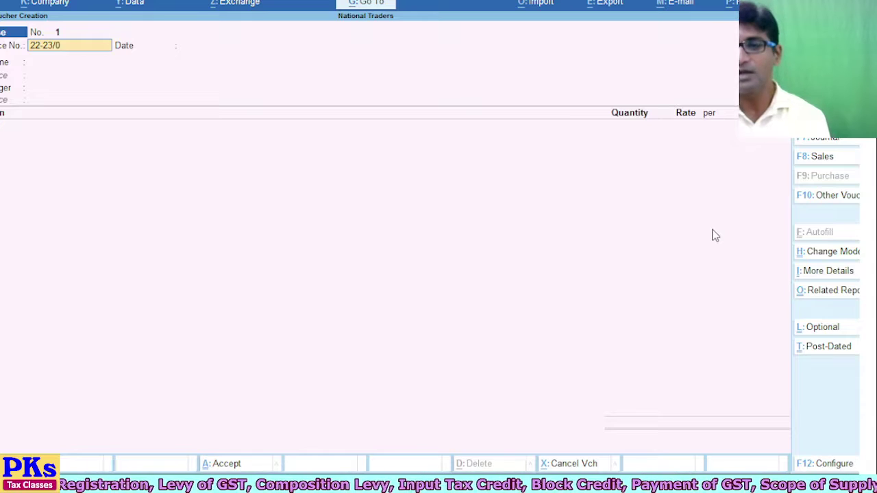
pyautogui.write('940')
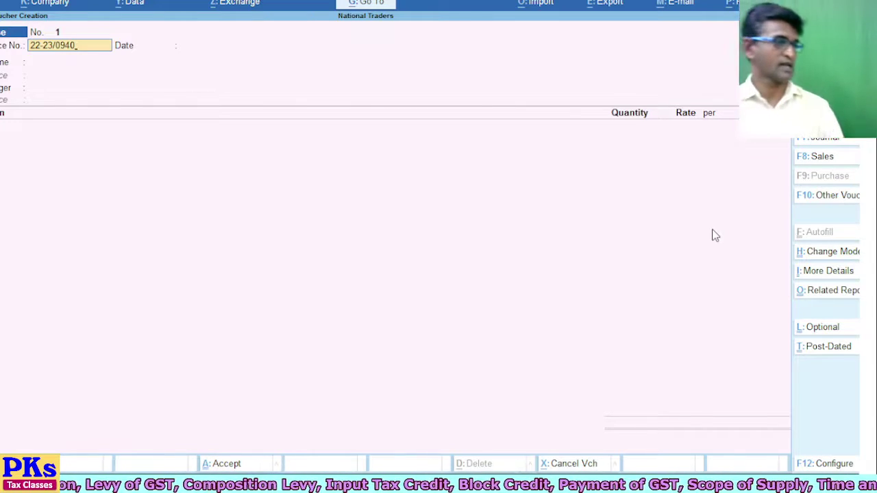
pyautogui.press('Return')
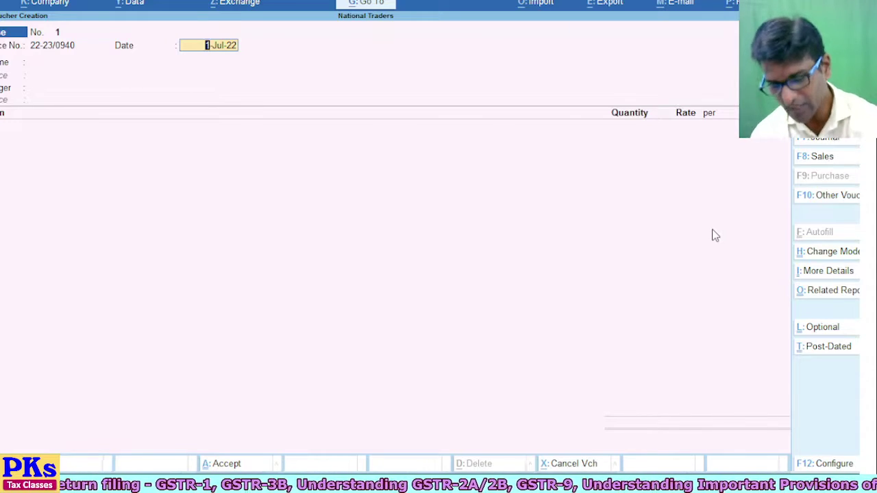
pyautogui.press('Return')
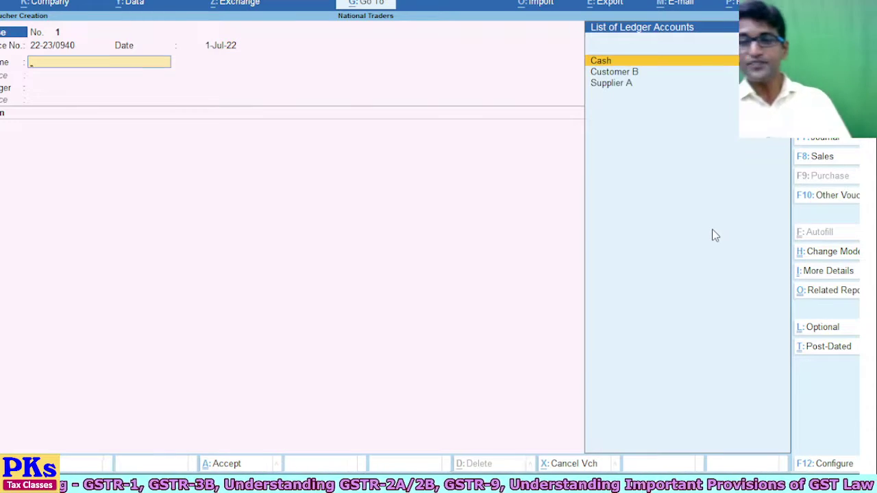
# Select Supplier A as the party account and go through its receipt and party details down to the state
pyautogui.press('Down')
pyautogui.press('Down')
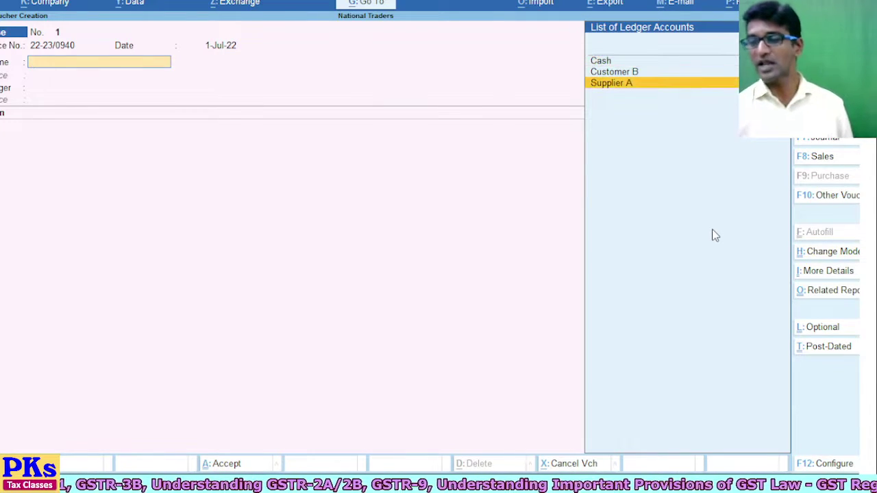
pyautogui.press('Return')
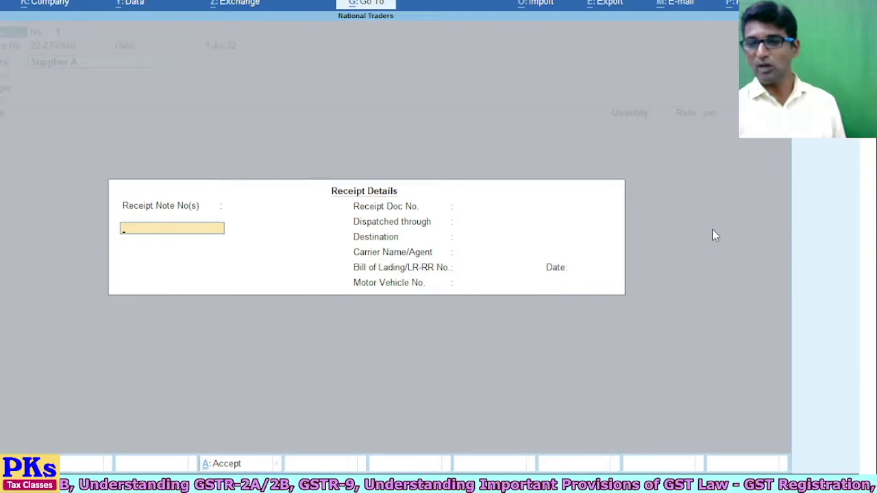
pyautogui.press('Return')
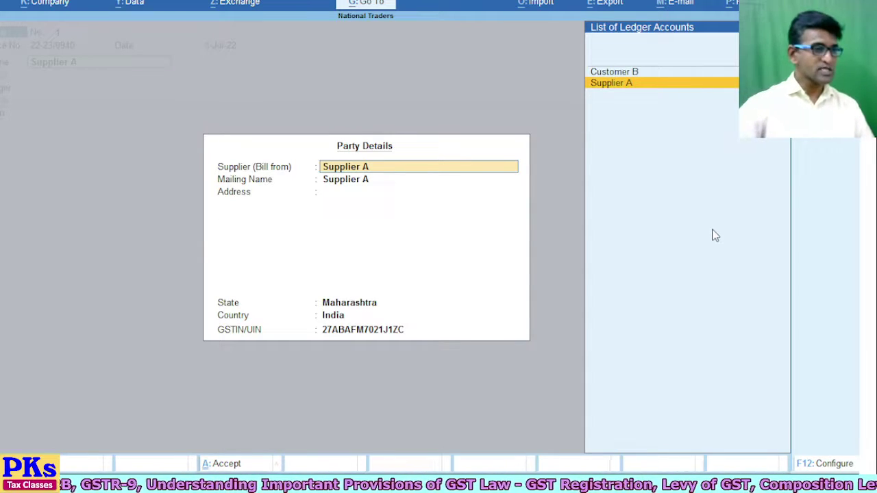
pyautogui.press('Return')
pyautogui.press('Return')
pyautogui.press('Return')
pyautogui.press('Return')
pyautogui.press('Return')
pyautogui.press('Return')
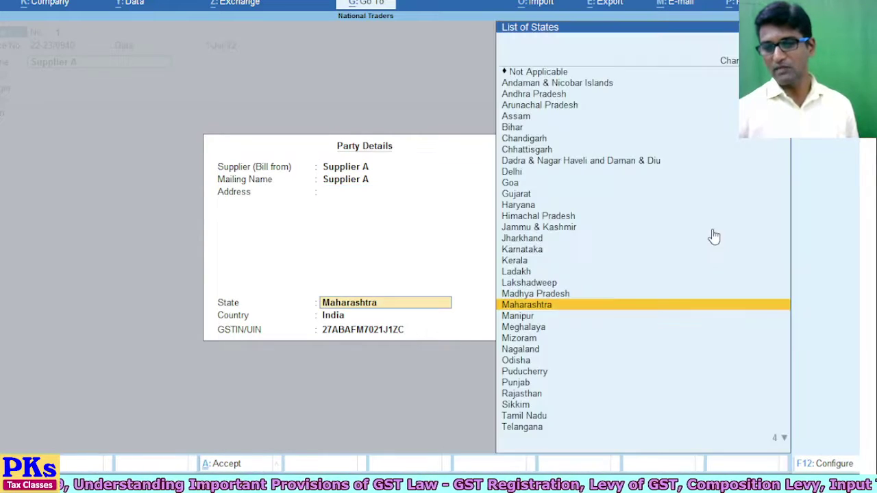
# Open the Supplier A ledger from the voucher, review its registration type, GSTIN and address fields, and accept it
pyautogui.press('BackSpace')
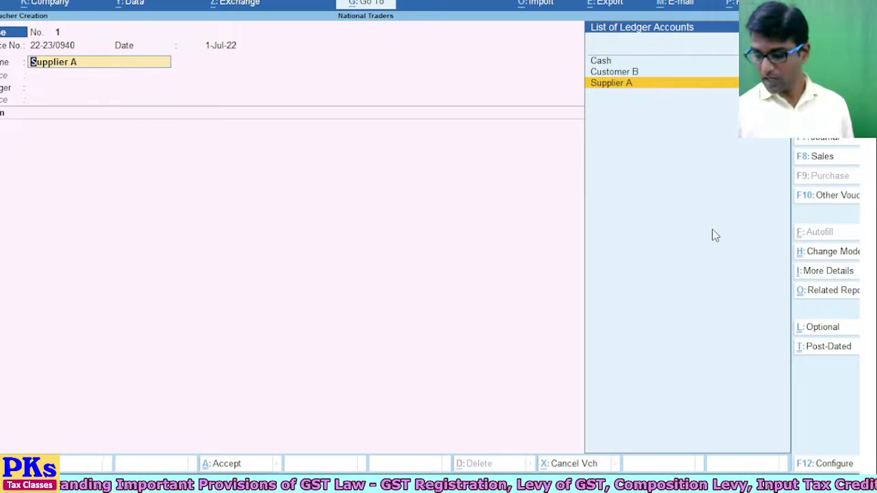
pyautogui.hotkey('ctrl', 'Return')
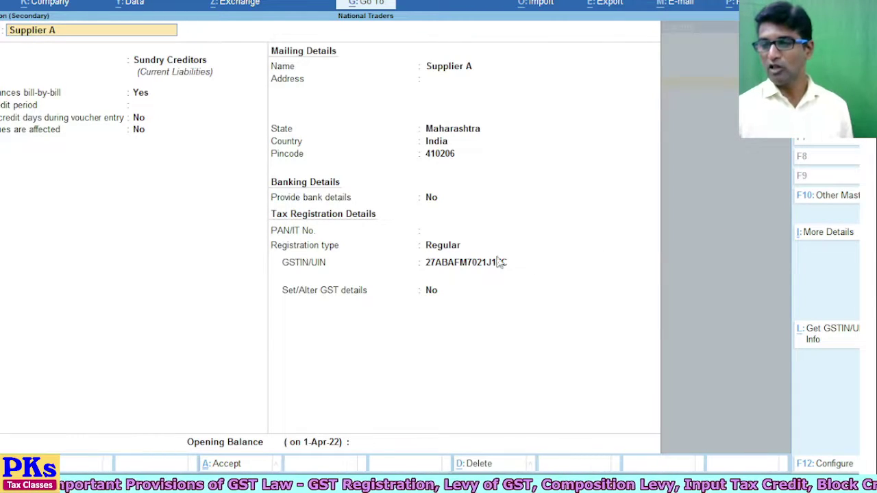
pyautogui.click(456, 247)
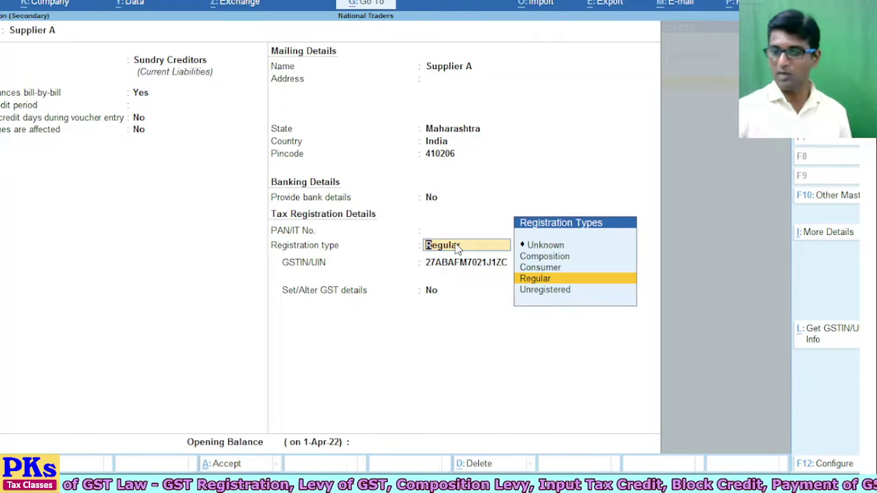
pyautogui.press('Return')
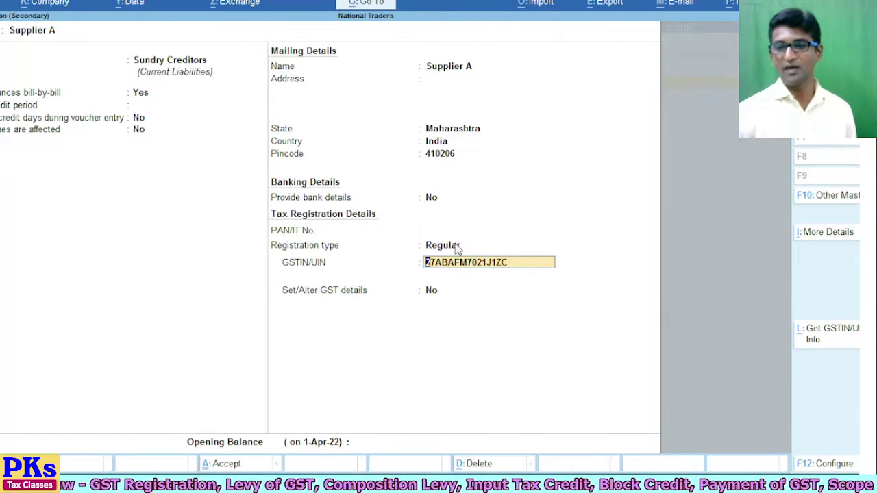
pyautogui.click(448, 80)
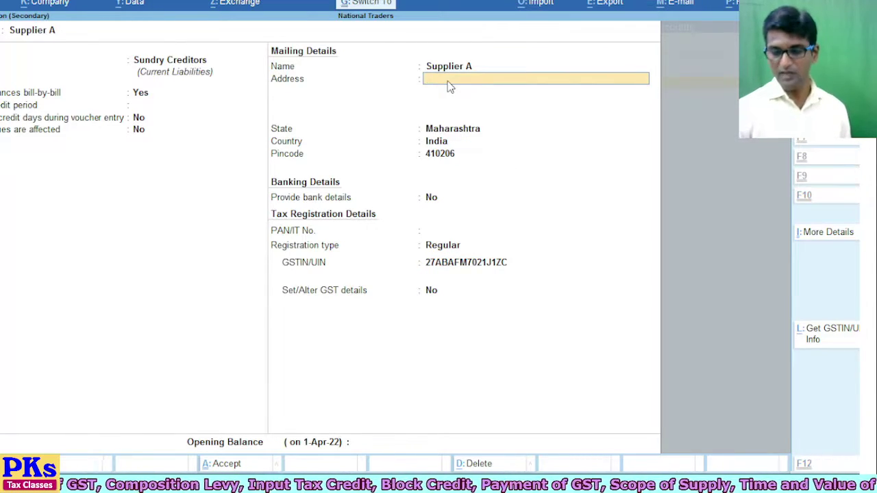
pyautogui.hotkey('ctrl', 'a')
pyautogui.hotkey('ctrl', 'a')
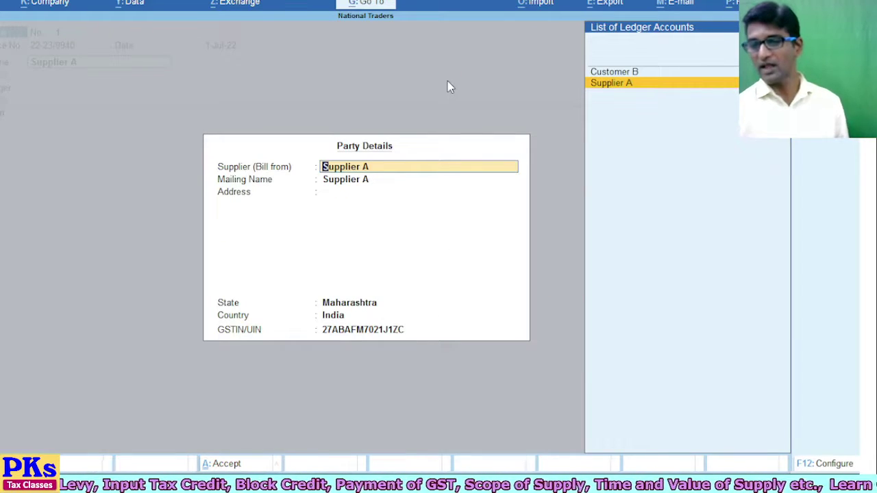
# Accept Supplier A's party details and choose Purchase A/c as the purchase ledger
pyautogui.press('Return')
pyautogui.hotkey('ctrl', 'a')
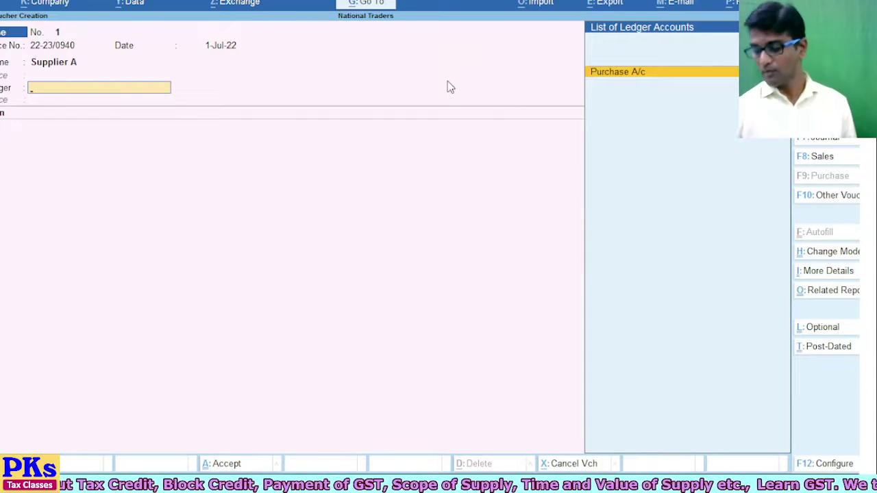
pyautogui.press('Return')
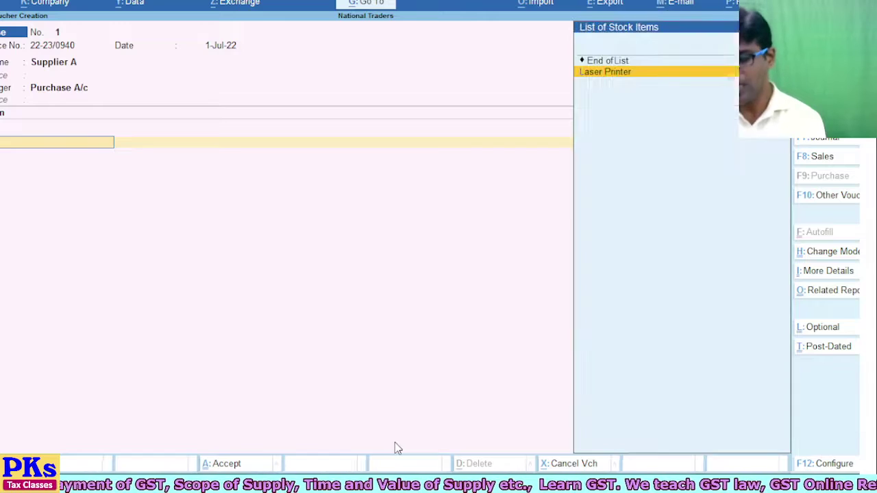
# Add Laser Printer to the purchase voucher with quantity 5 NOS and rate 15,000, checking the exercise in the PDF
pyautogui.press('Return')
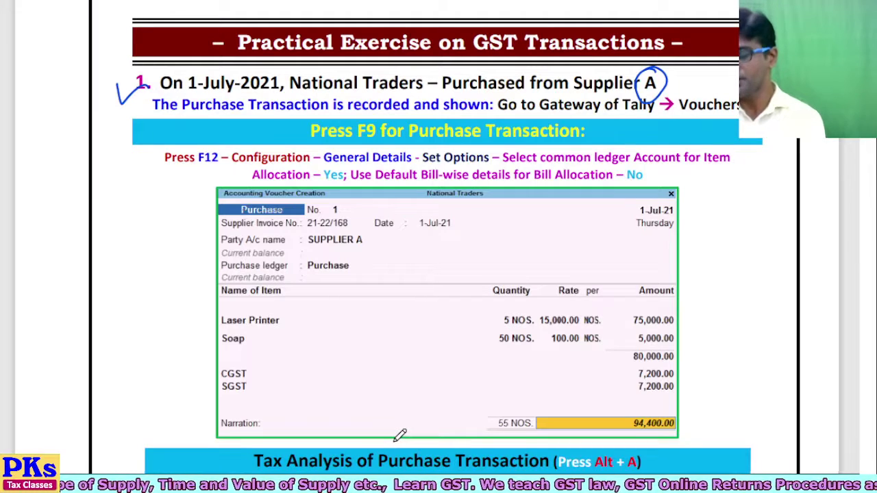
pyautogui.hotkey('alt', 'Tab')
pyautogui.hotkey('alt', 'Tab')
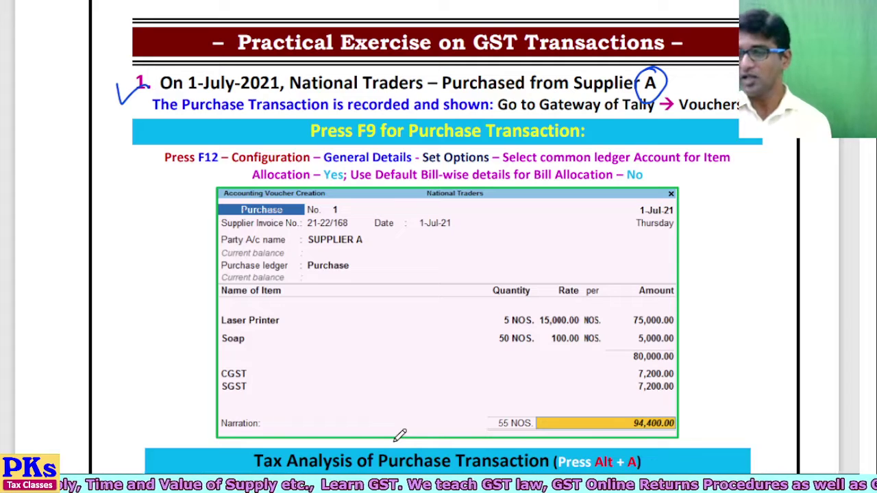
pyautogui.hotkey('alt', 'Tab')
pyautogui.write('15000')
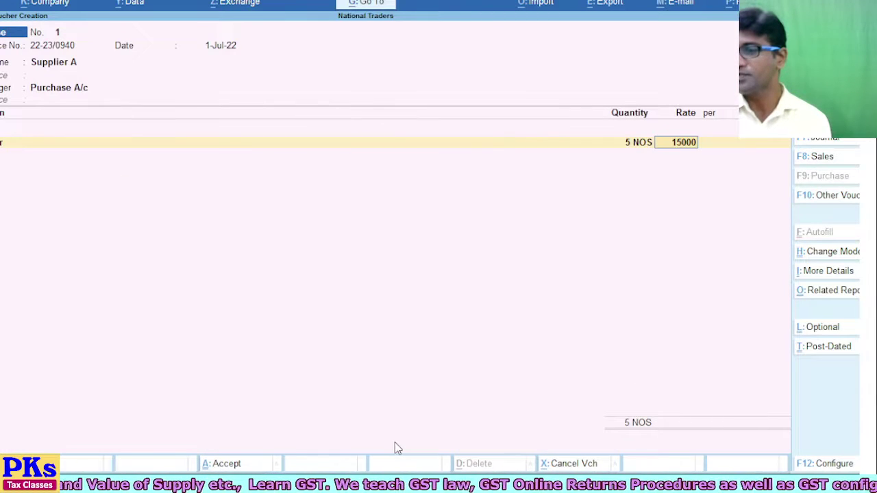
pyautogui.press('Return')
pyautogui.press('Return')
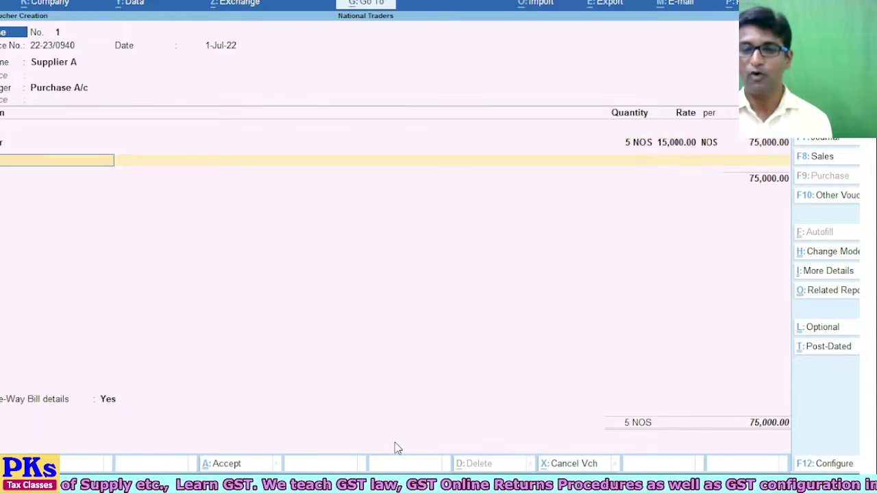
pyautogui.hotkey('alt', 'Tab')
pyautogui.hotkey('alt', 'Tab')
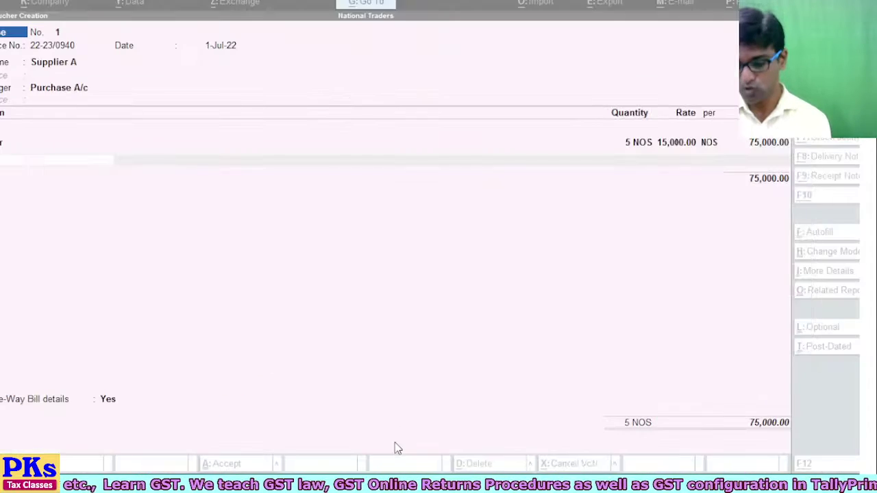
# Add Soap to the purchase voucher with quantity 50 NOS and rate 100, checking the exercise PDF, and finish the item list
pyautogui.press('Escape')
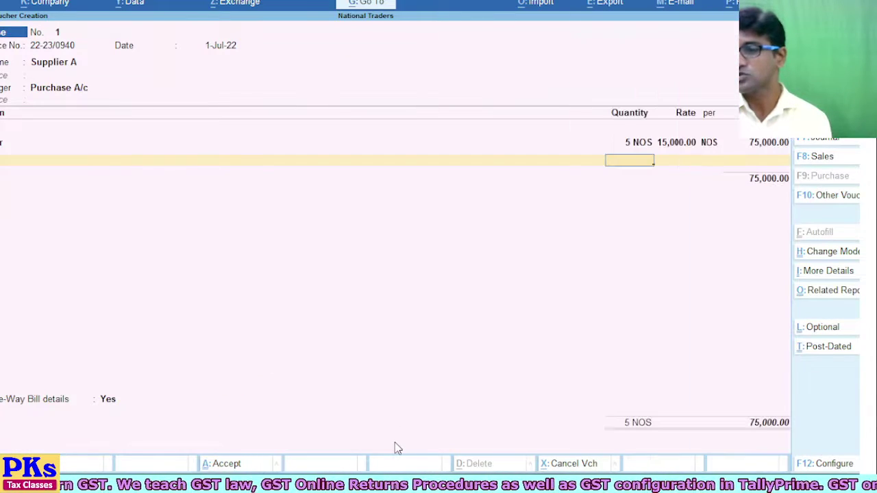
pyautogui.hotkey('alt', 'Tab')
pyautogui.hotkey('alt', 'Tab')
pyautogui.write('50')
pyautogui.press('Return')
pyautogui.hotkey('alt', 'Tab')
pyautogui.hotkey('alt', 'Tab')
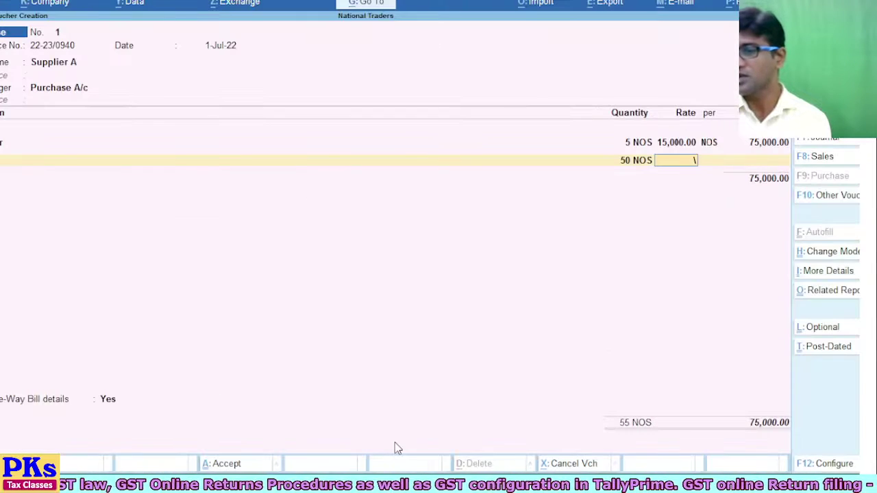
pyautogui.write('100')
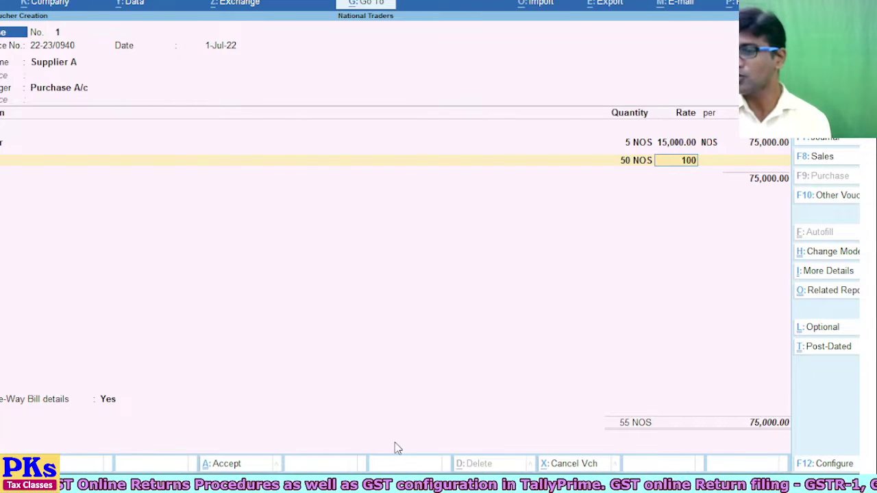
pyautogui.press('Return')
pyautogui.press('Return')
pyautogui.press('Return')
pyautogui.press('Return')
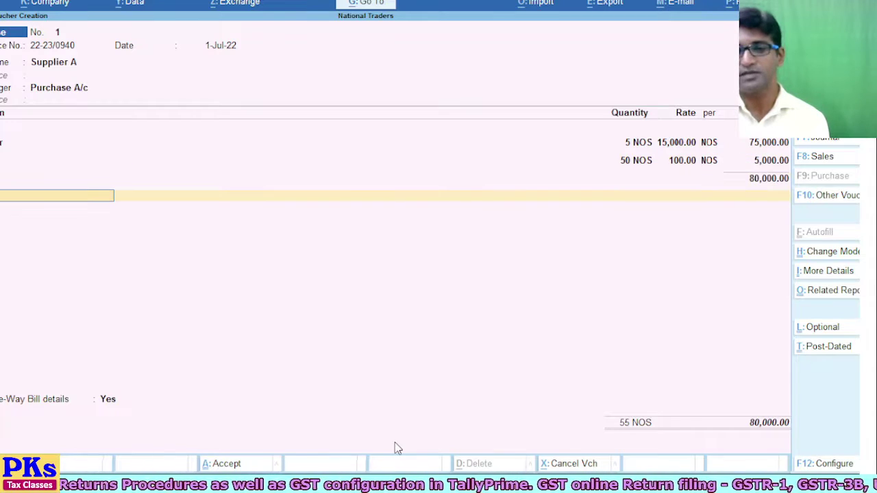
# Add the CGST and SGST ledgers below the items, accepting the calculated tax amount for each
pyautogui.hotkey('alt', 'Tab')
pyautogui.hotkey('alt', 'Tab')
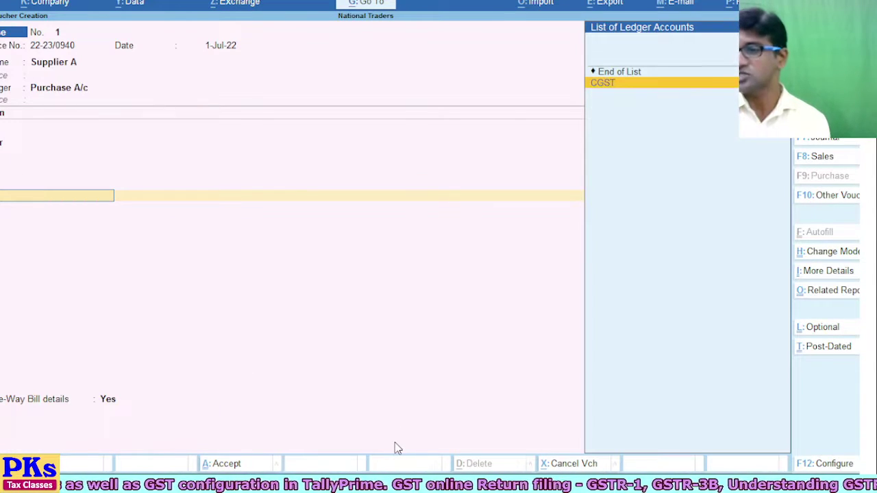
pyautogui.press('Return')
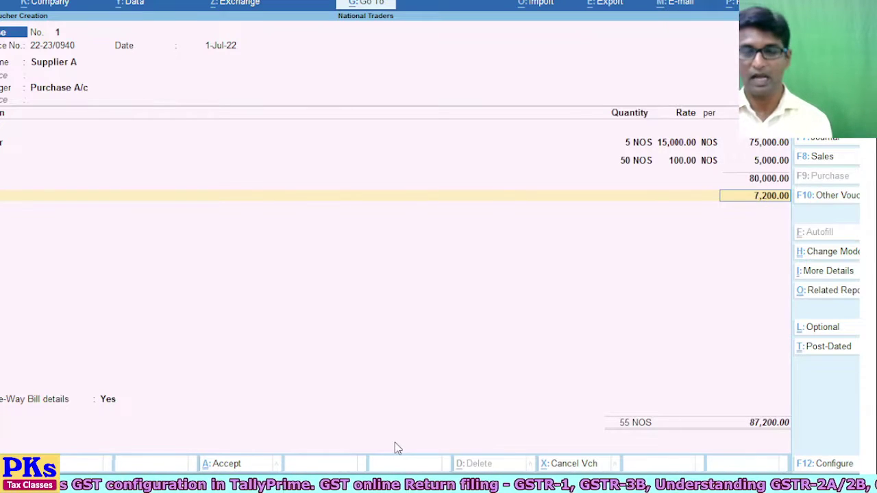
pyautogui.press('Return')
pyautogui.write('sg')
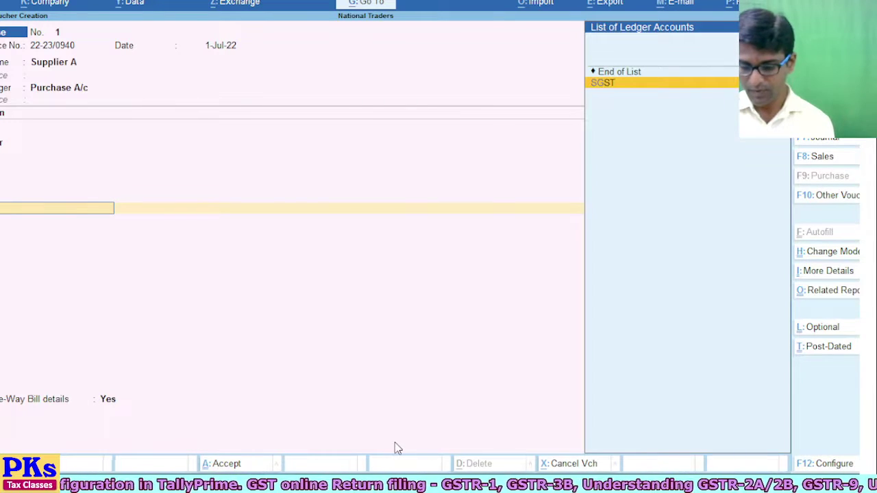
pyautogui.press('Return')
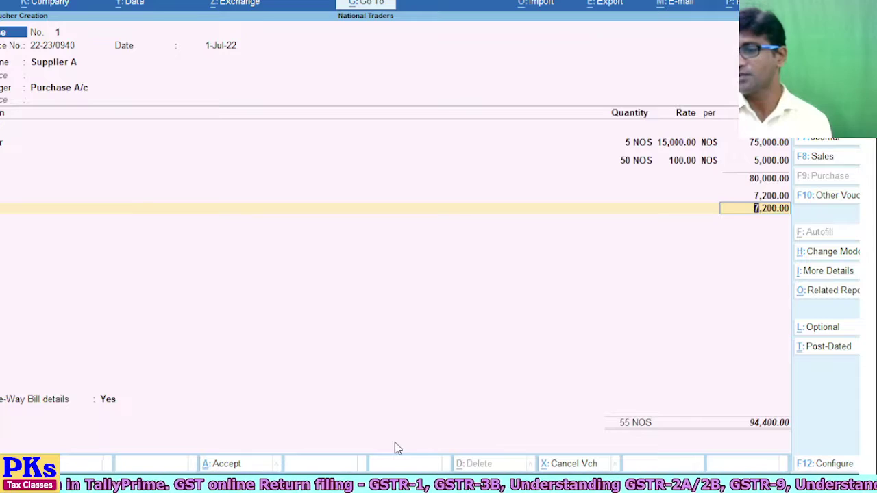
pyautogui.press('Return')
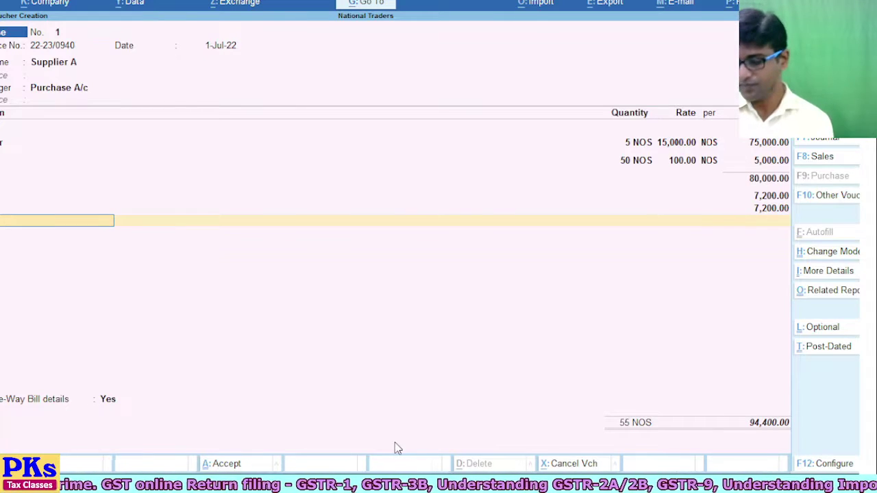
# Finish the tax ledger list and set the e-Way Bill details option to No
pyautogui.press('Return')
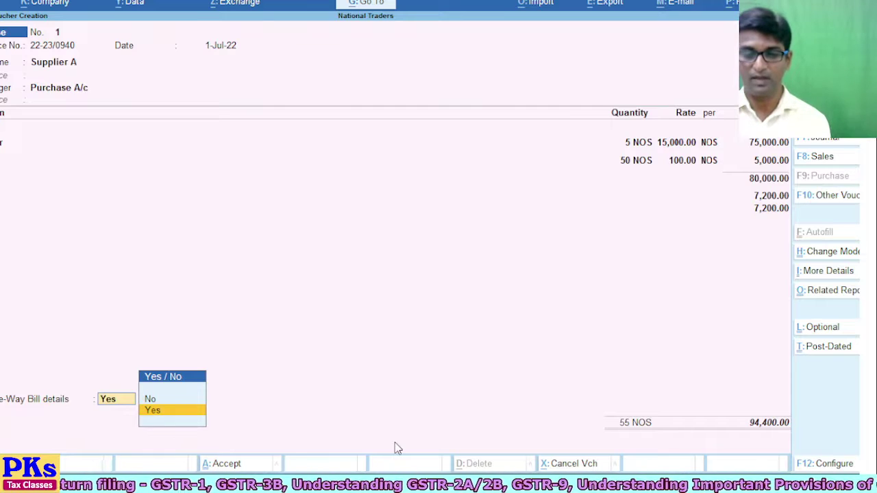
pyautogui.press('Up')
pyautogui.press('Return')
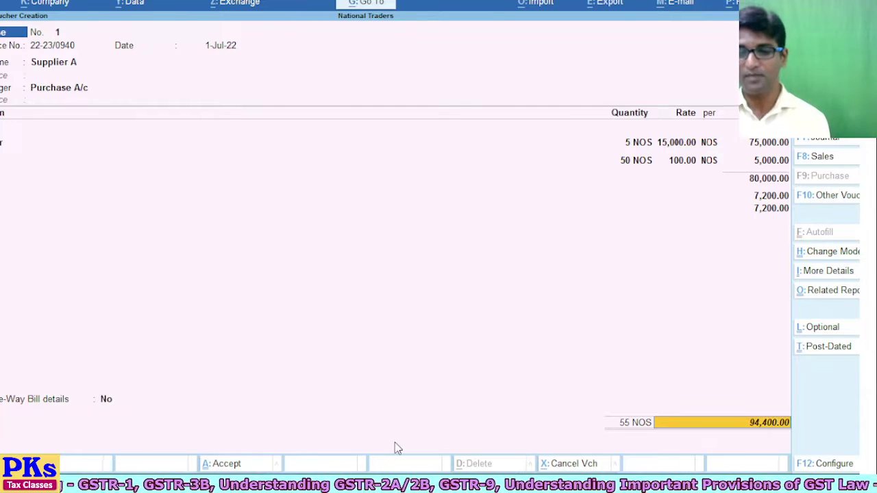
# Allocate Supplier A's bill as a New Ref due 31-Jul-22 and save the purchase voucher
pyautogui.press('Return')
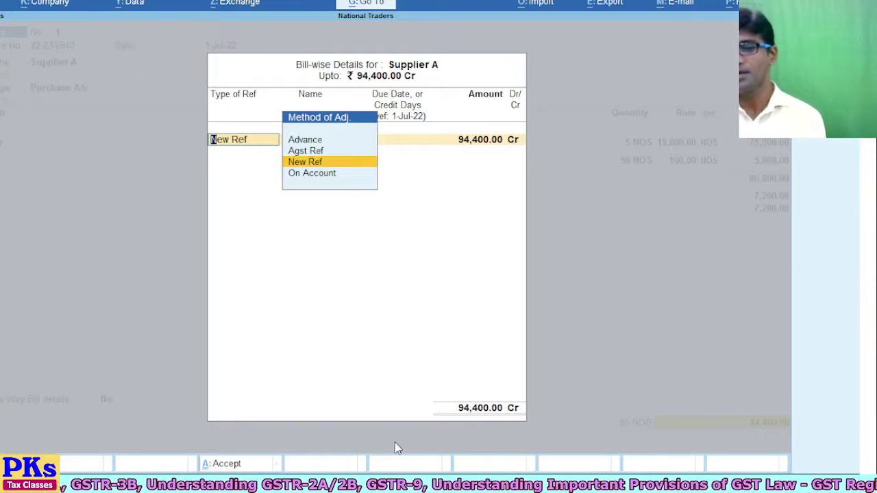
pyautogui.press('Return')
pyautogui.press('Return')
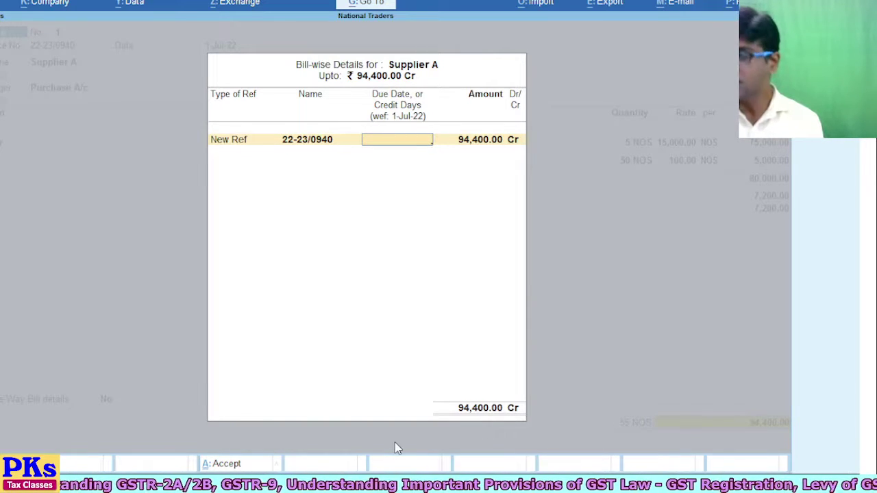
pyautogui.write('31-7')
pyautogui.press('Return')
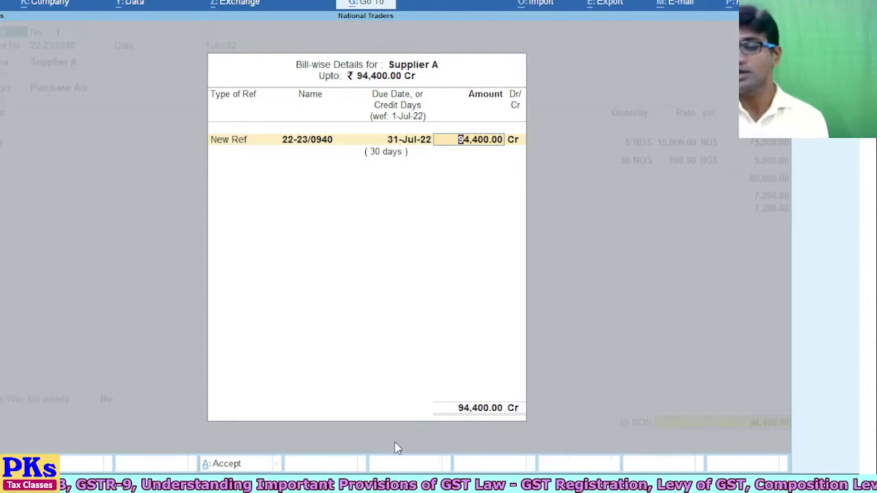
pyautogui.press('Return')
pyautogui.press('Return')
pyautogui.press('Return')
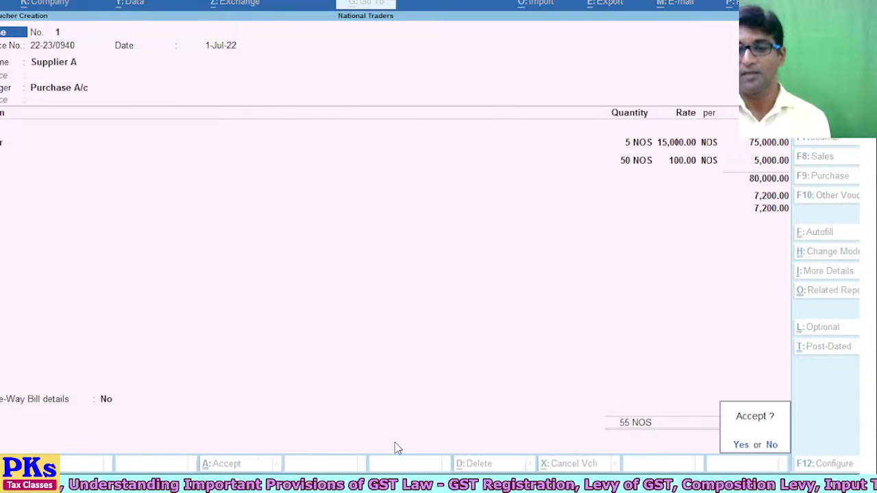
pyautogui.press('Return')
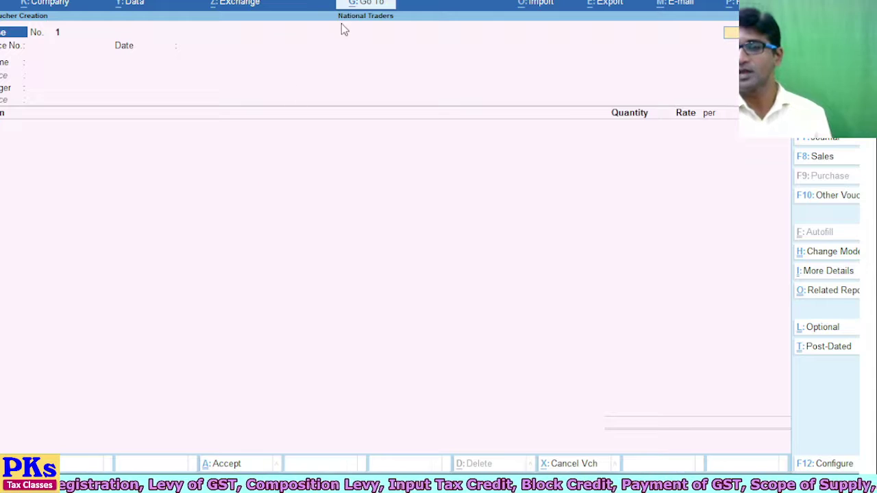
# Open the Profit & Loss A/c in detailed view and examine the purchase accounts and closing stock by group
pyautogui.click(366, 4)
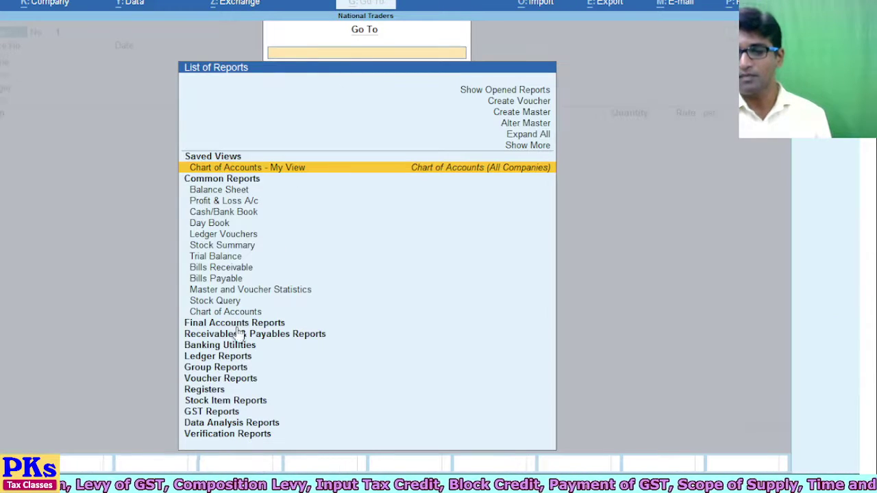
pyautogui.click(235, 204)
pyautogui.click(235, 206)
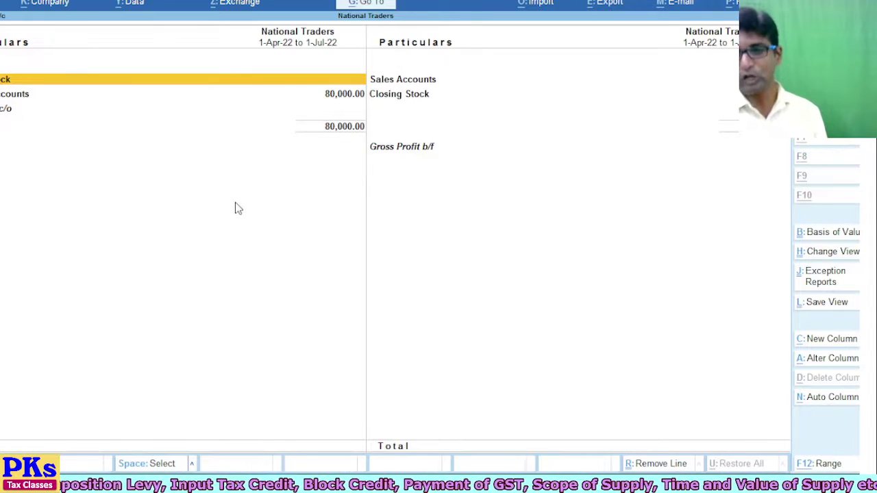
pyautogui.hotkey('alt', 'F5')
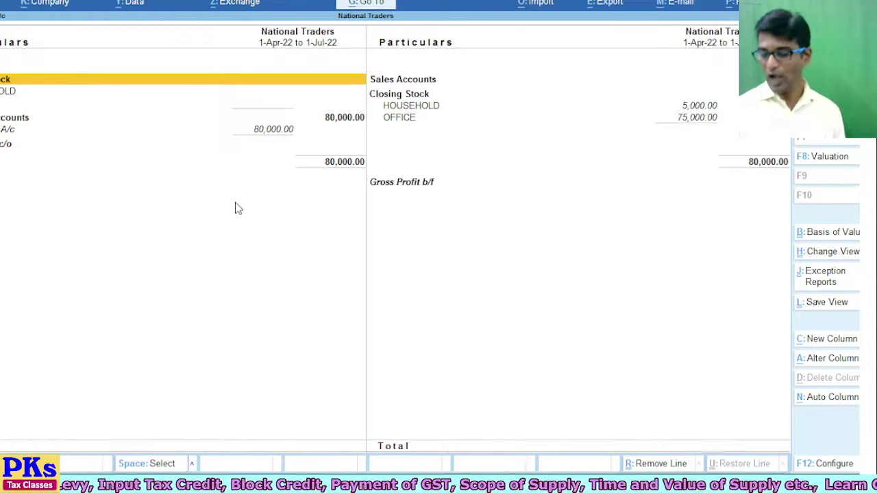
pyautogui.press('Down')
pyautogui.press('Down')
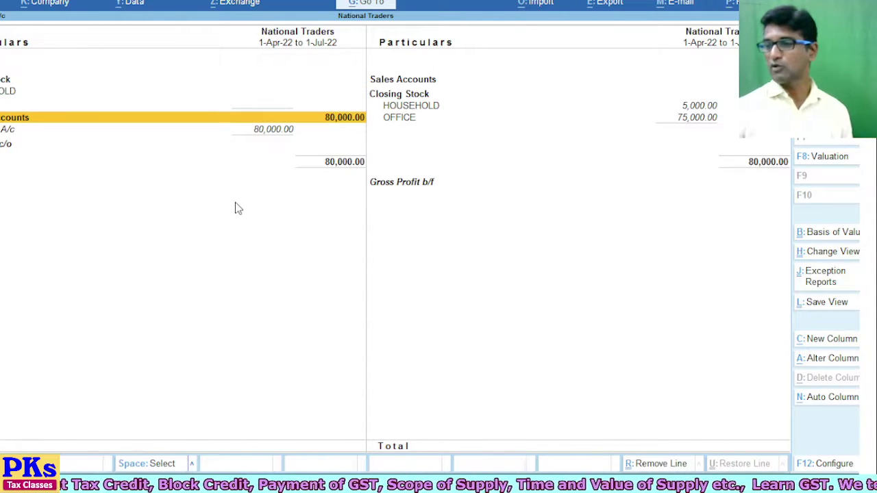
pyautogui.press('Right')
pyautogui.press('Up')
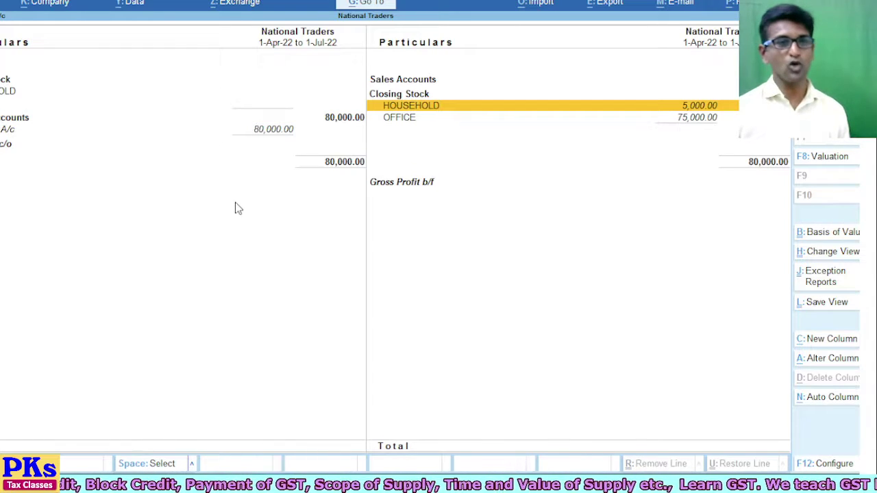
pyautogui.press('Down')
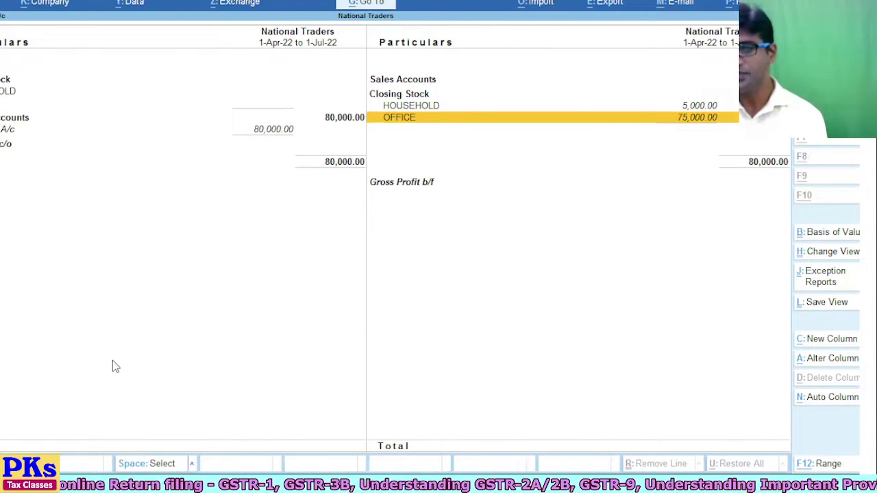
# Switch to the exercise PDF, review the Tax Analysis of Purchase Transaction section, and return to TallyPrime
pyautogui.hotkey('alt', 'Tab')
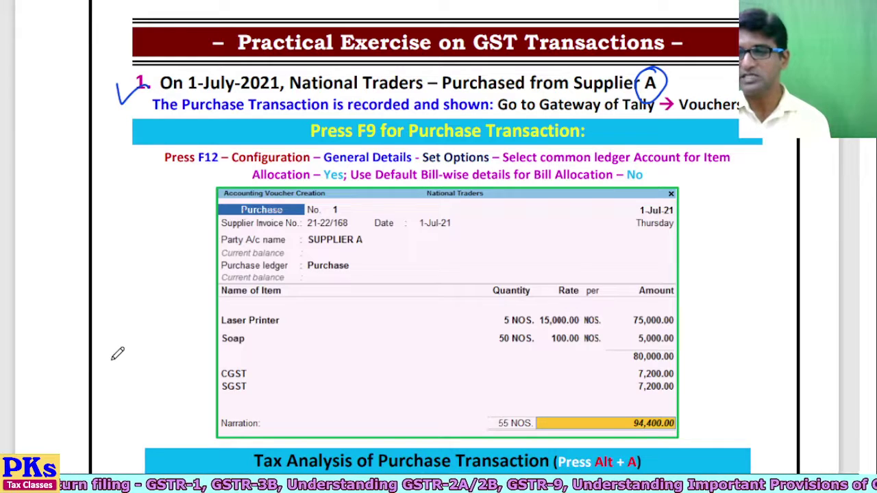
pyautogui.scroll(-3, 118, 353)
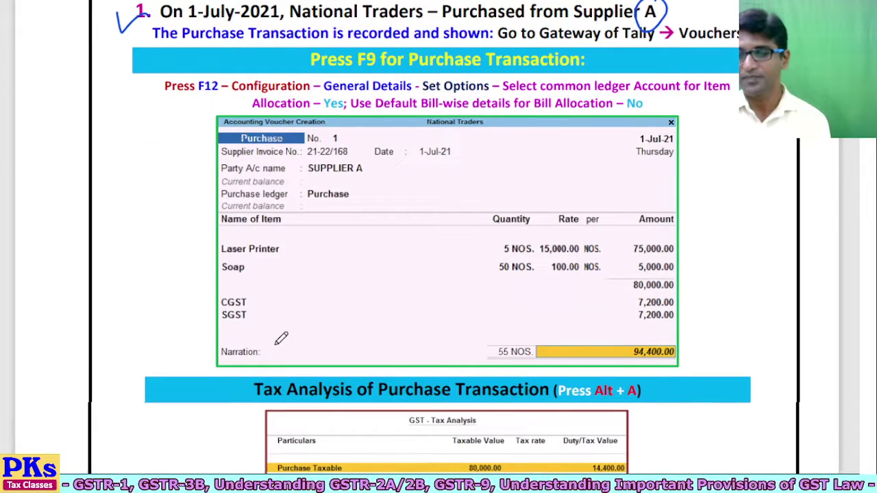
pyautogui.scroll(-9, 281, 338)
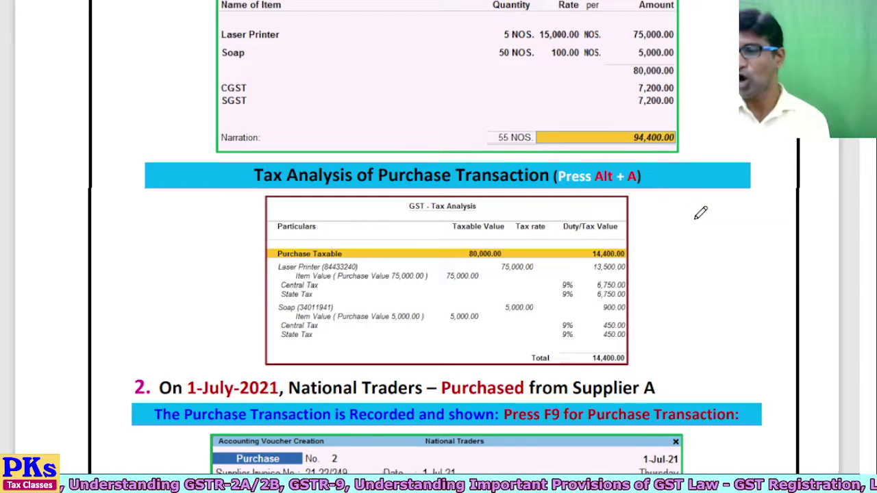
pyautogui.hotkey('alt', 'Tab')
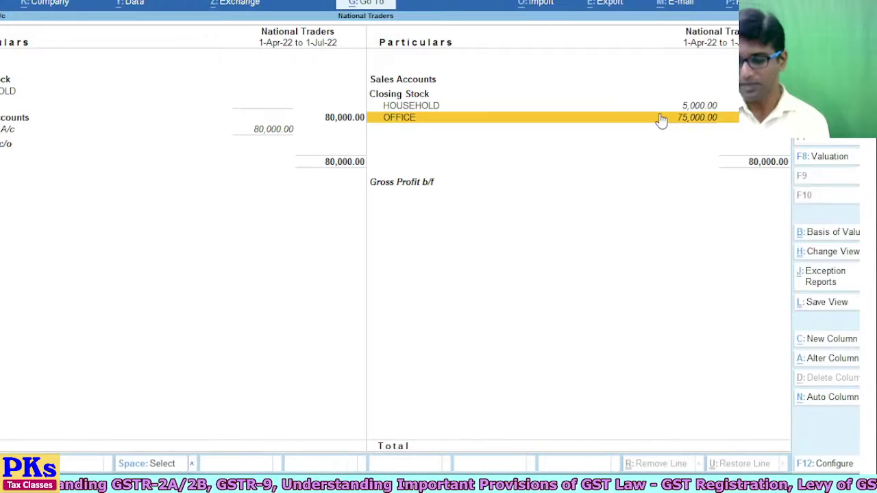
pyautogui.hotkey('alt', 'Tab')
pyautogui.hotkey('alt', 'Tab')
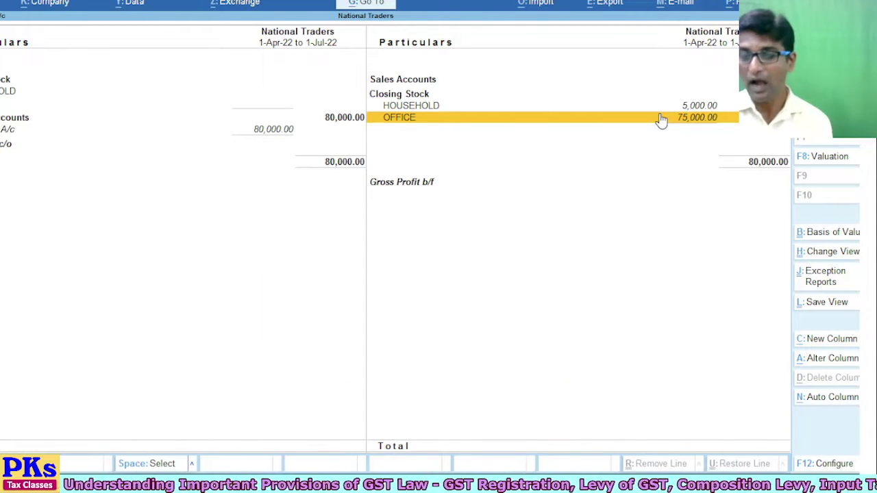
# Leave the Profit & Loss report and open the Day Book from Display More Reports
pyautogui.press('F9')
pyautogui.press('Escape')
pyautogui.press('Return')
pyautogui.press('d')
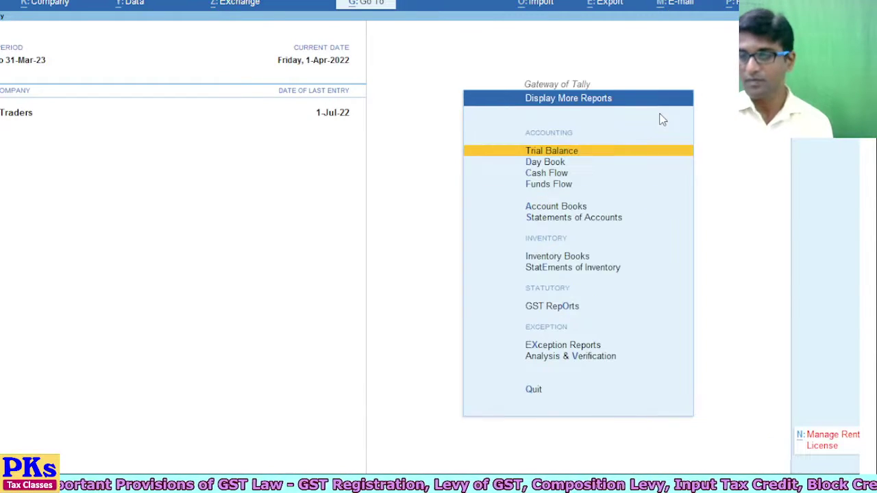
pyautogui.press('Down')
pyautogui.press('Return')
# Change the Day Book period to end on 31-3
pyautogui.press('F2')
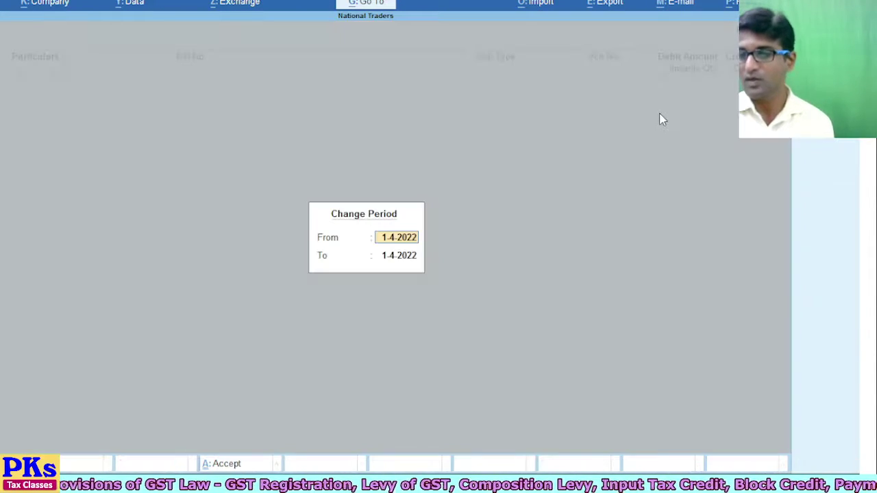
pyautogui.press('Return')
pyautogui.press('Return')
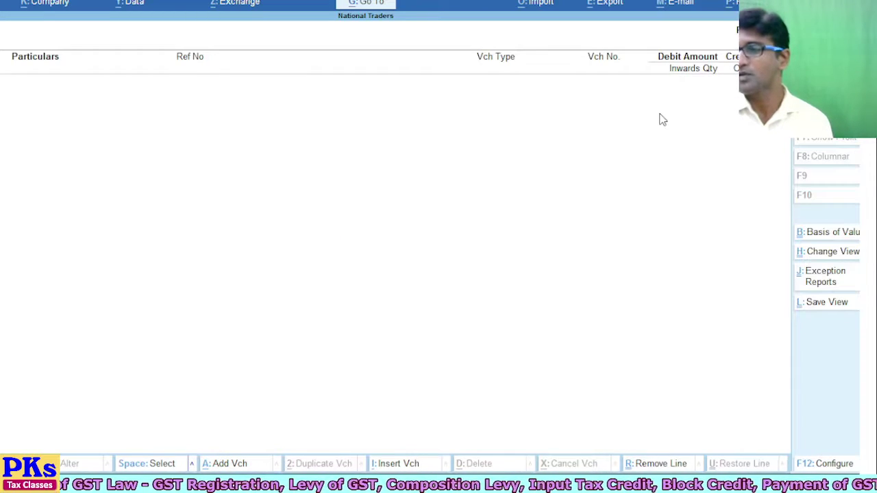
pyautogui.press('F2')
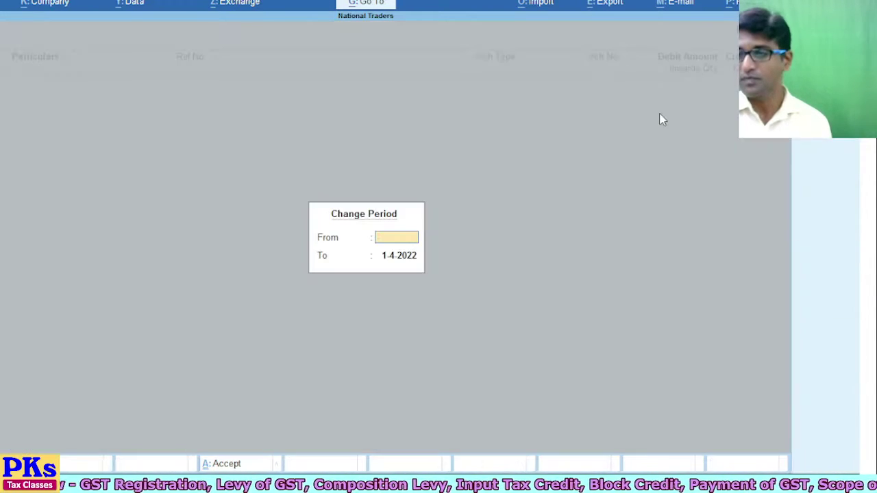
pyautogui.press('Return')
pyautogui.write('31-3')
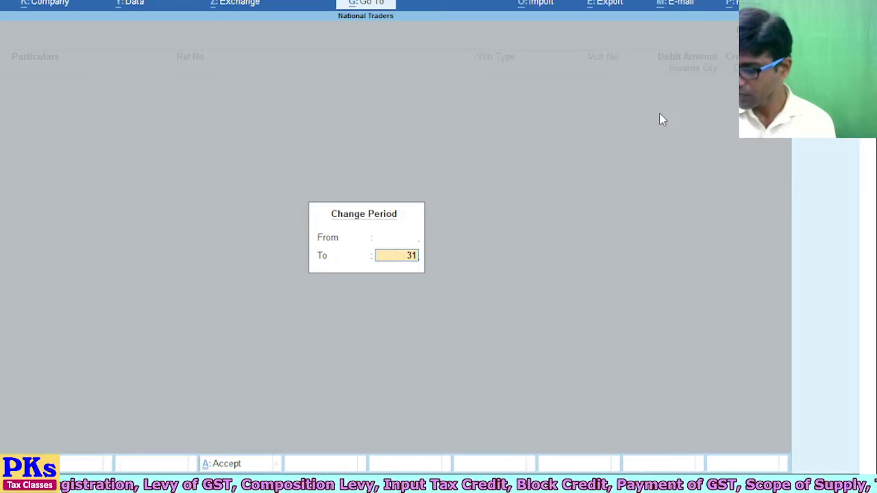
pyautogui.press('Return')
# Open Supplier A's purchase voucher and examine its detailed GST tax analysis, including the State Tax on Laser Printer
pyautogui.press('Return')
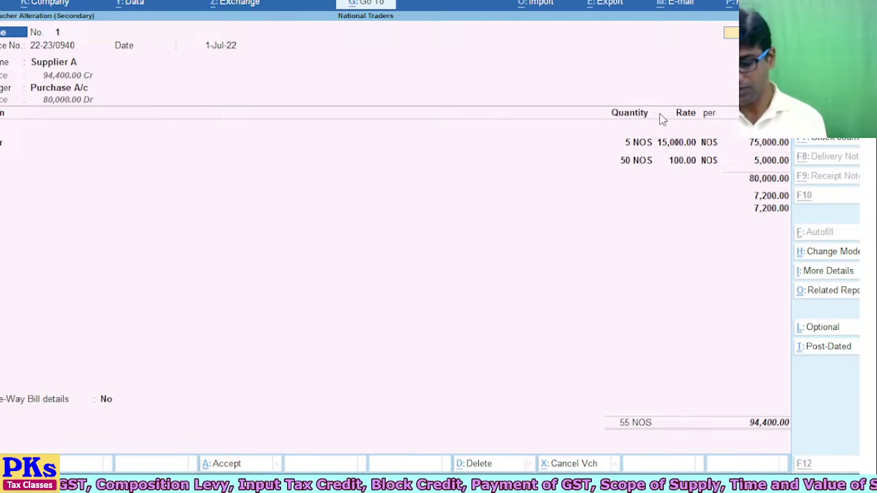
pyautogui.hotkey('ctrl', 'o')
pyautogui.hotkey('alt', 'F5')
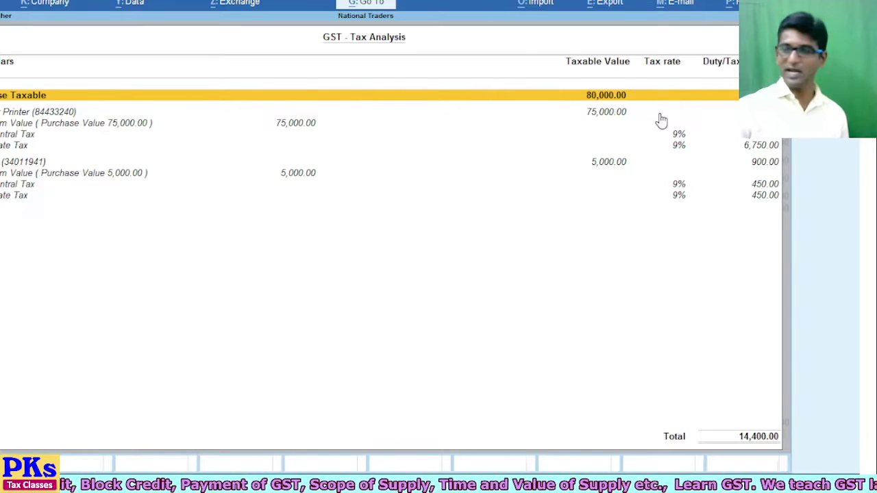
pyautogui.click(678, 147)
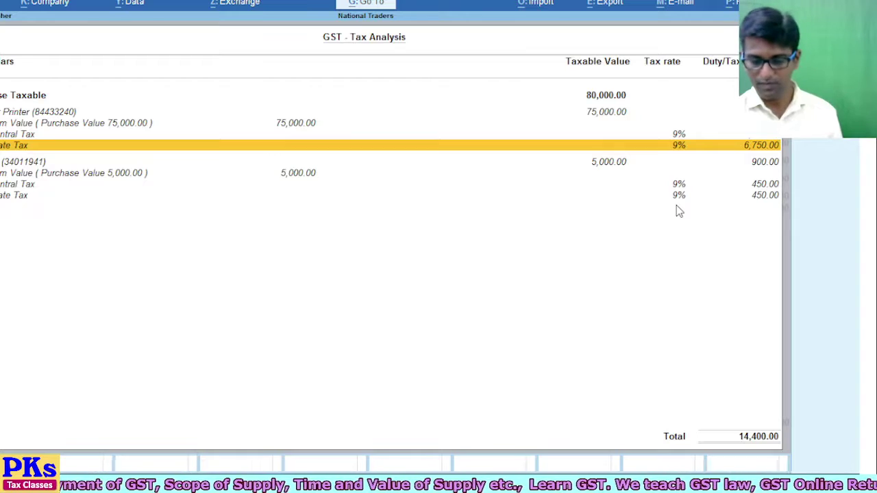
# Close the tax analysis and Supplier A's purchase voucher, and open the Profit & Loss A/c report
pyautogui.press('Return')
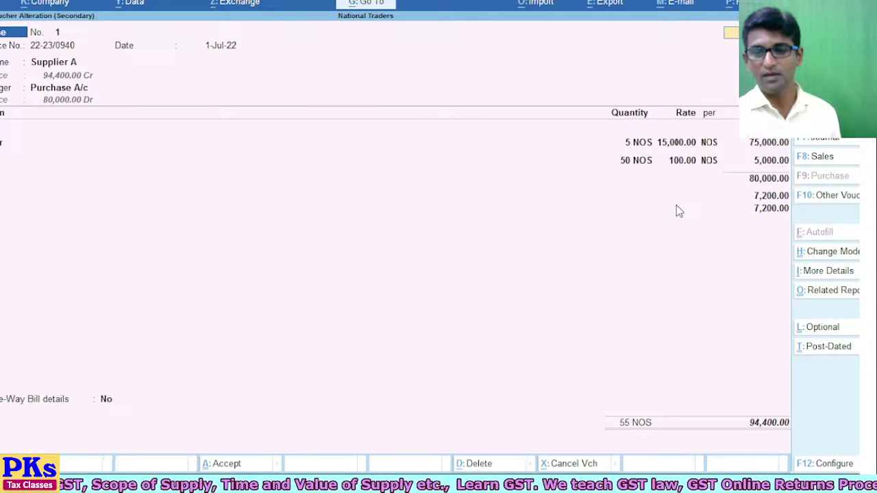
pyautogui.press('Escape')
pyautogui.press('y')
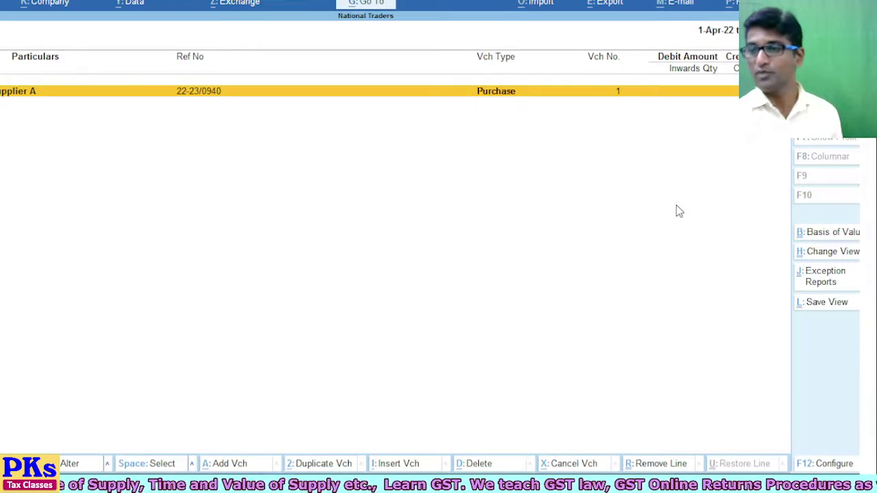
pyautogui.hotkey('alt', 'g')
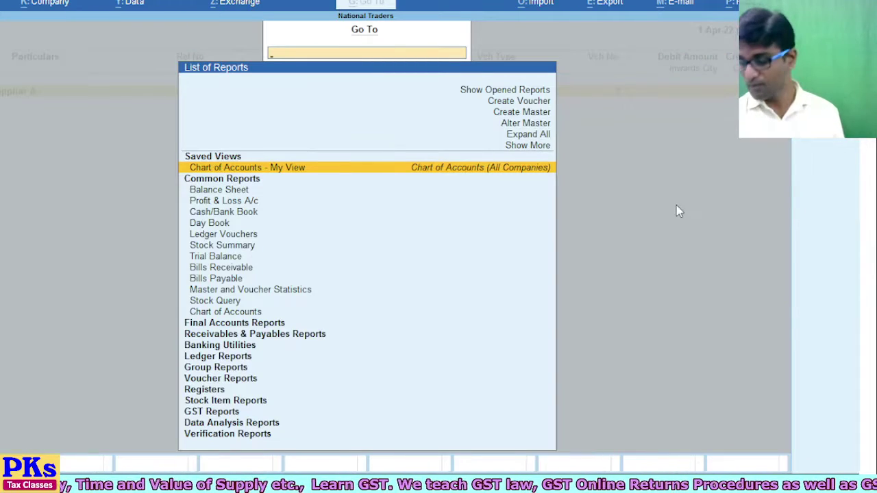
pyautogui.press('Down')
pyautogui.press('Down')
pyautogui.press('Return')
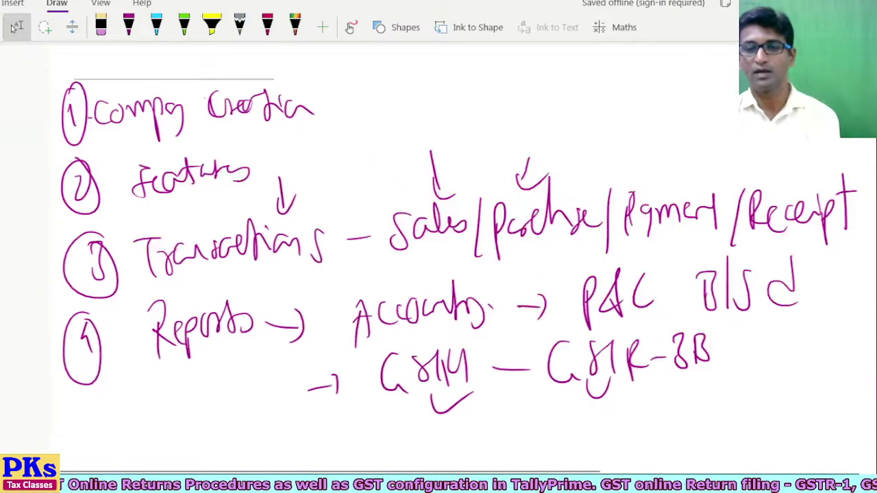
# Switch to the OneNote notebook and open the blank ruled page in Quick Notes with the page list hidden
pyautogui.hotkey('ctrl', 'g')
pyautogui.click(157, 137)
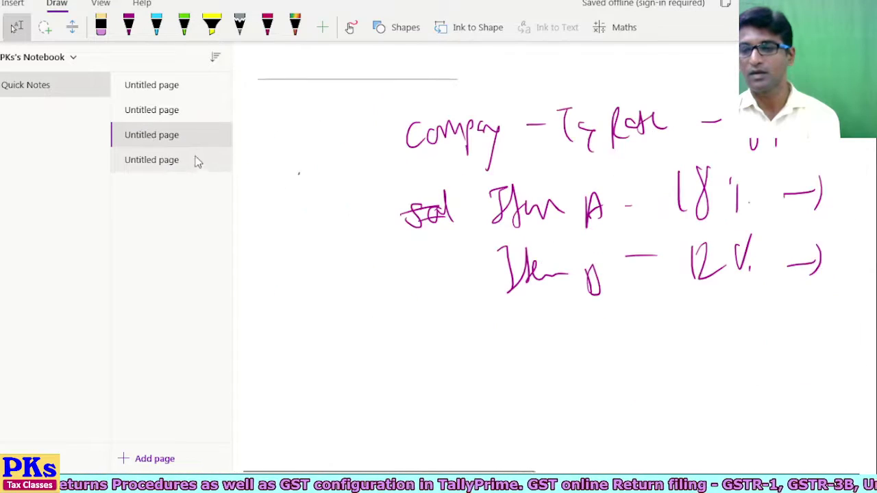
pyautogui.click(170, 111)
pyautogui.click(146, 87)
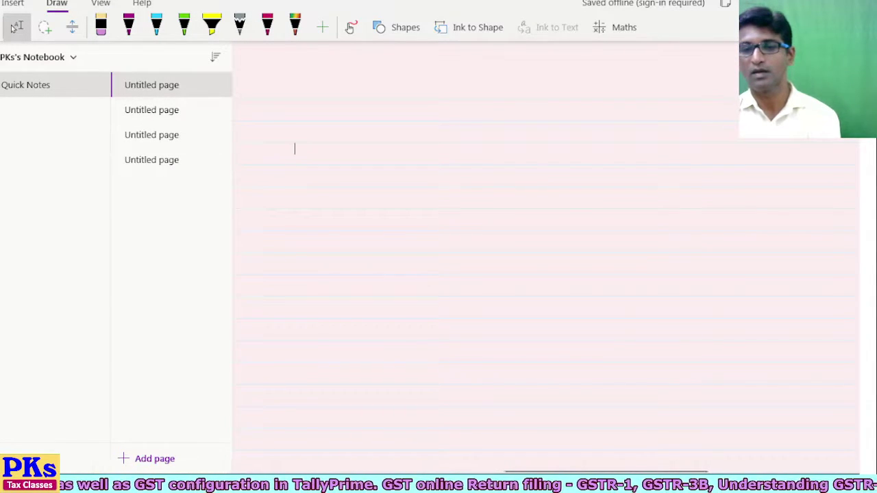
pyautogui.hotkey('ctrl', 'g')
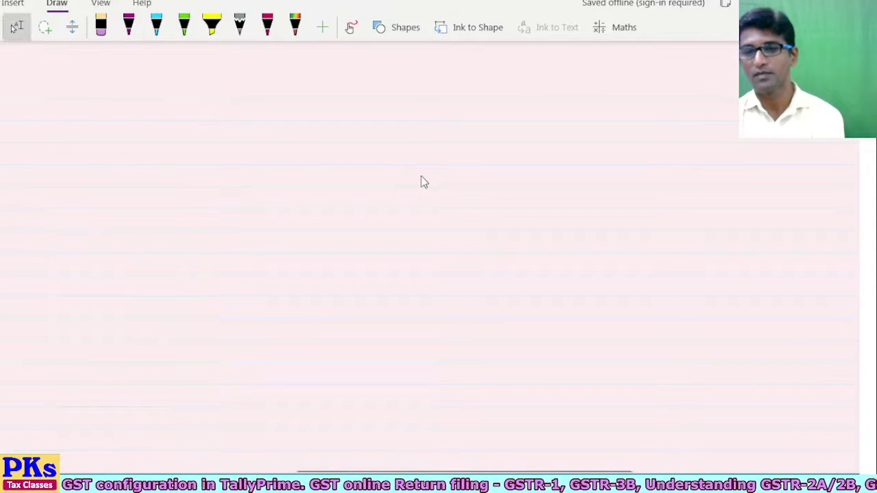
# Handwrite the column headings Expenses and Income, separated by a long vertical line
pyautogui.moveTo(124, 80)
pyautogui.mouseDown()
pyautogui.moveTo(112, 103)
pyautogui.moveTo(132, 112)
pyautogui.mouseUp()
pyautogui.moveTo(134, 90)
pyautogui.mouseDown()
pyautogui.moveTo(146, 118)
pyautogui.moveTo(161, 93)
pyautogui.moveTo(189, 107)
pyautogui.moveTo(214, 92)
pyautogui.moveTo(211, 99)
pyautogui.mouseUp()
pyautogui.moveTo(370, 66); pyautogui.dragTo(368, 331)
pyautogui.moveTo(435, 78)
pyautogui.mouseDown()
pyautogui.moveTo(447, 79)
pyautogui.moveTo(432, 113)
pyautogui.moveTo(534, 103)
pyautogui.moveTo(545, 84)
pyautogui.mouseUp()
# Handwrite Purchase under Expenses and Sales under Income
pyautogui.moveTo(63, 142)
pyautogui.mouseDown()
pyautogui.moveTo(67, 174)
pyautogui.moveTo(69, 156)
pyautogui.moveTo(118, 162)
pyautogui.moveTo(104, 159)
pyautogui.mouseUp()
pyautogui.moveTo(112, 144)
pyautogui.mouseDown()
pyautogui.moveTo(132, 163)
pyautogui.moveTo(168, 159)
pyautogui.moveTo(155, 155)
pyautogui.mouseUp()
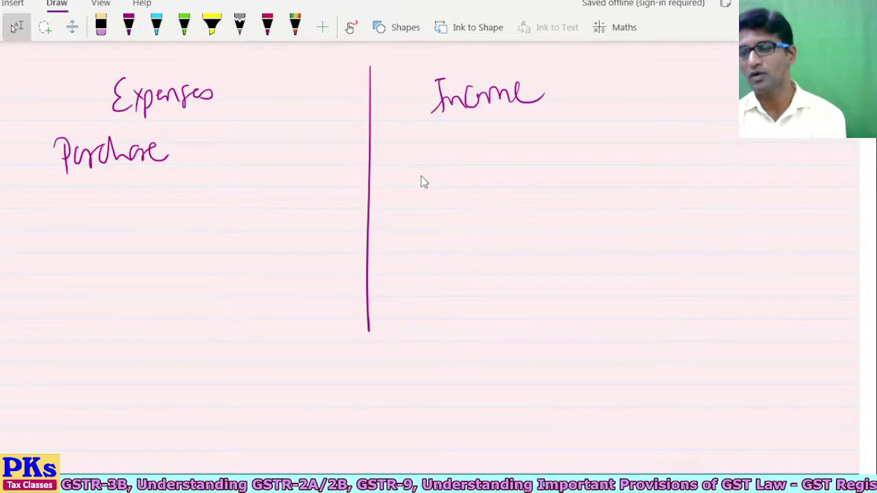
pyautogui.moveTo(431, 135)
pyautogui.mouseDown()
pyautogui.moveTo(417, 152)
pyautogui.moveTo(462, 146)
pyautogui.mouseUp()
pyautogui.moveTo(465, 139)
pyautogui.mouseDown()
pyautogui.moveTo(471, 132)
pyautogui.moveTo(483, 147)
pyautogui.mouseUp()
pyautogui.moveTo(489, 126)
pyautogui.mouseDown()
pyautogui.moveTo(496, 129)
pyautogui.moveTo(488, 146)
pyautogui.mouseUp()
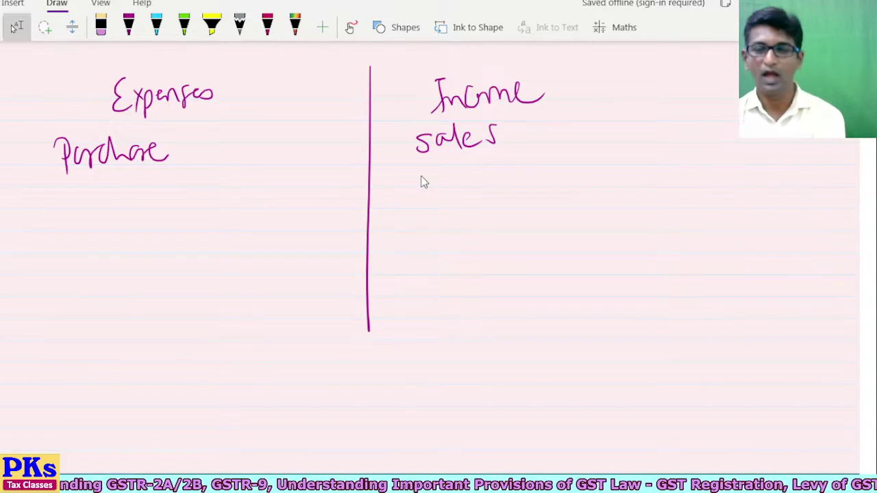
# Mark Expenses with Dr., write Purchase Return below Purchase, and add the amounts 10,000 for Purchase and 1,000 for Purchase Return
pyautogui.moveTo(28, 77)
pyautogui.mouseDown()
pyautogui.moveTo(26, 102)
pyautogui.moveTo(56, 78)
pyautogui.mouseUp()
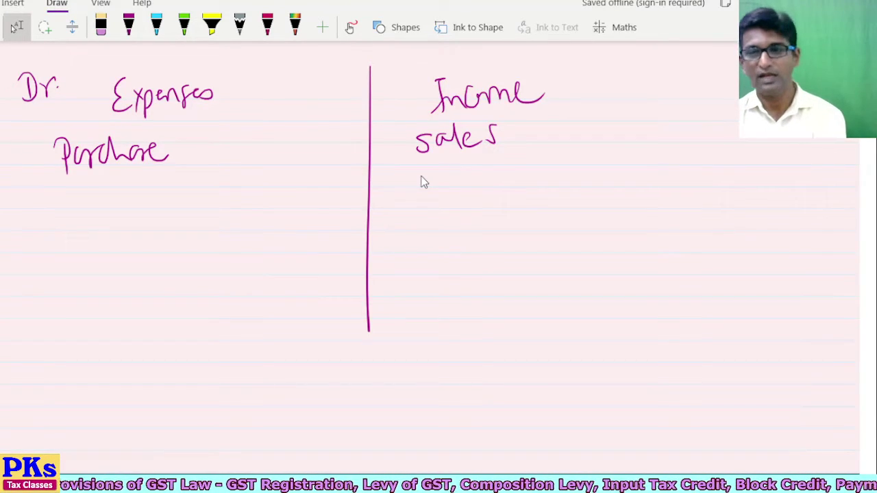
pyautogui.moveTo(71, 208)
pyautogui.mouseDown()
pyautogui.moveTo(67, 196)
pyautogui.moveTo(177, 196)
pyautogui.moveTo(211, 180)
pyautogui.mouseUp()
pyautogui.moveTo(170, 192); pyautogui.dragTo(179, 191)
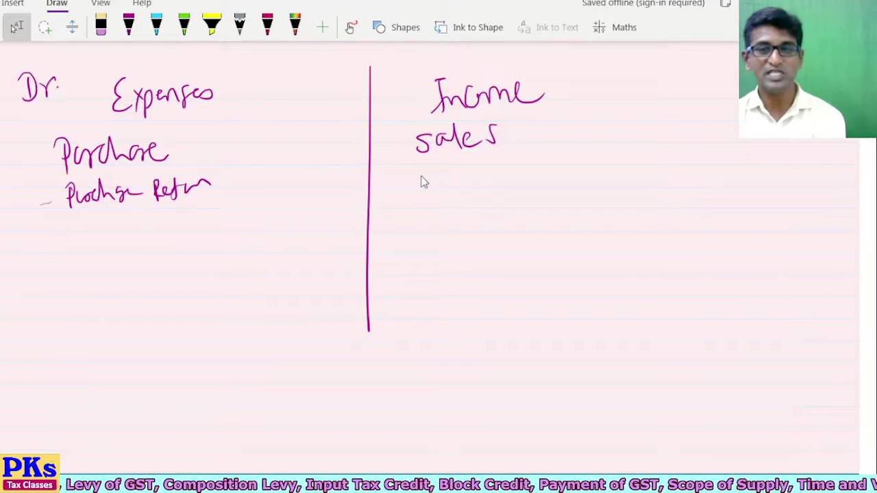
pyautogui.moveTo(209, 145)
pyautogui.mouseDown()
pyautogui.moveTo(259, 155)
pyautogui.moveTo(266, 137)
pyautogui.moveTo(304, 136)
pyautogui.mouseUp()
pyautogui.moveTo(317, 127); pyautogui.dragTo(315, 130)
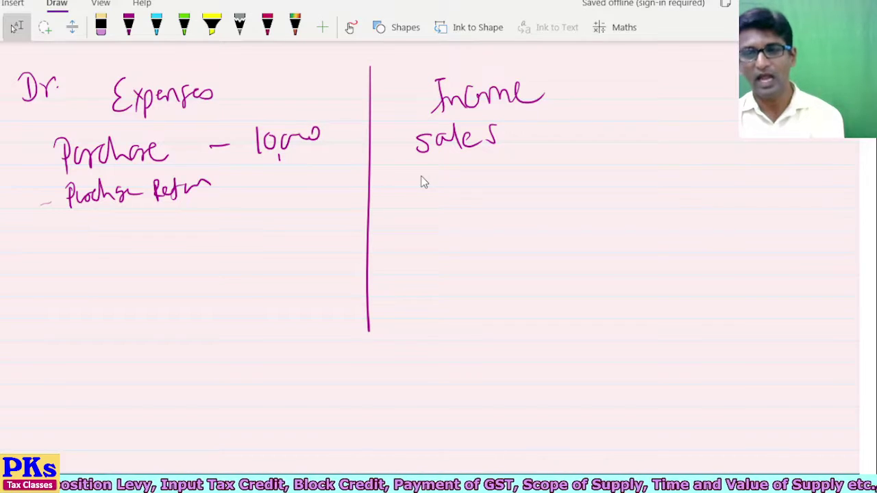
pyautogui.moveTo(231, 185); pyautogui.dragTo(278, 191)
pyautogui.moveTo(285, 185)
pyautogui.mouseDown()
pyautogui.moveTo(283, 196)
pyautogui.moveTo(336, 168)
pyautogui.mouseUp()
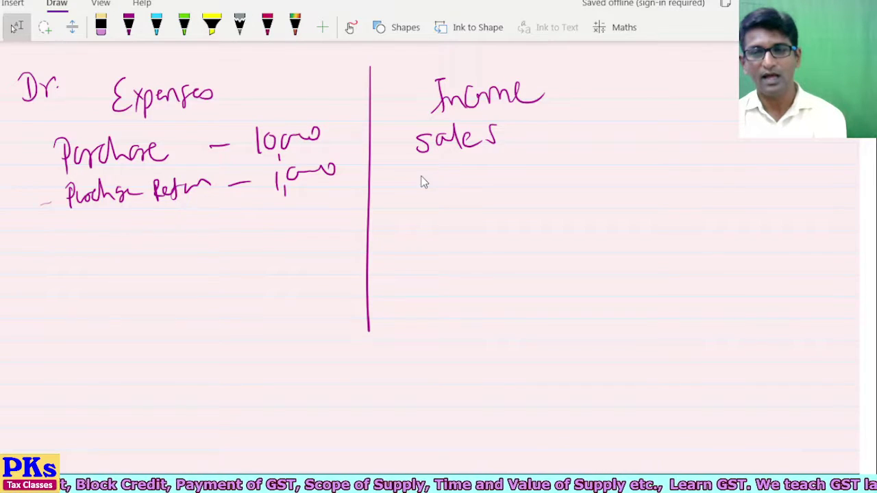
# Branch the Dr. mark into plus and minus, and write the net 9,000 beneath an underline below the two purchase amounts
pyautogui.moveTo(63, 77)
pyautogui.mouseDown()
pyautogui.moveTo(106, 55)
pyautogui.moveTo(81, 87)
pyautogui.moveTo(103, 90)
pyautogui.mouseUp()
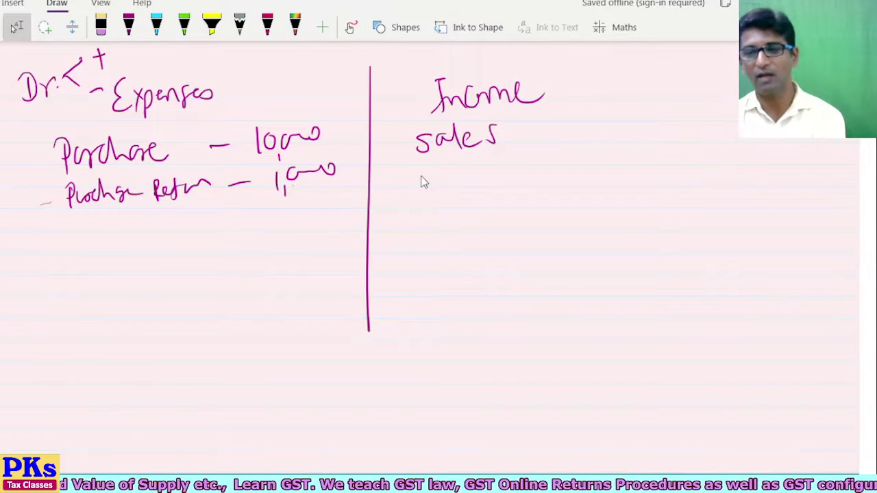
pyautogui.moveTo(270, 197); pyautogui.dragTo(341, 187)
pyautogui.moveTo(287, 209)
pyautogui.mouseDown()
pyautogui.moveTo(283, 230)
pyautogui.moveTo(322, 208)
pyautogui.mouseUp()
# Draw a dash after Sales and branch Income into Dr with a minus and Cr with a plus
pyautogui.moveTo(520, 139); pyautogui.dragTo(572, 138)
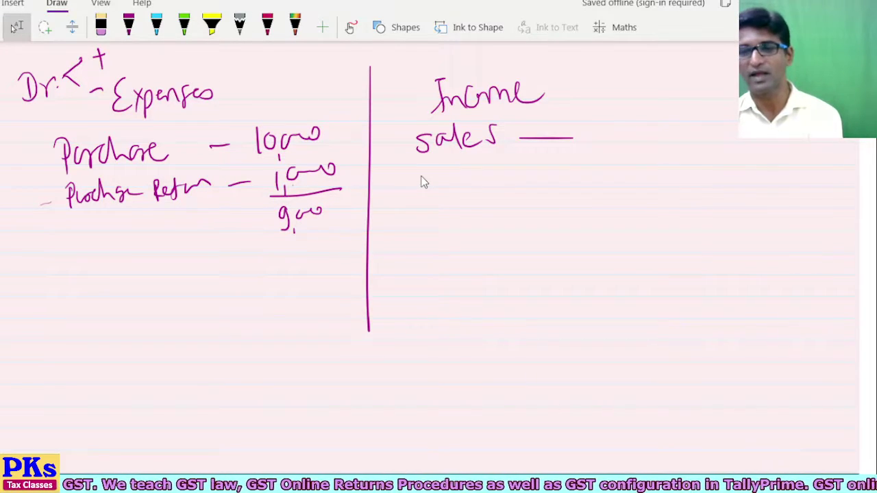
pyautogui.moveTo(545, 99); pyautogui.dragTo(578, 57)
pyautogui.moveTo(599, 49)
pyautogui.mouseDown()
pyautogui.moveTo(614, 71)
pyautogui.moveTo(623, 52)
pyautogui.moveTo(634, 84)
pyautogui.mouseUp()
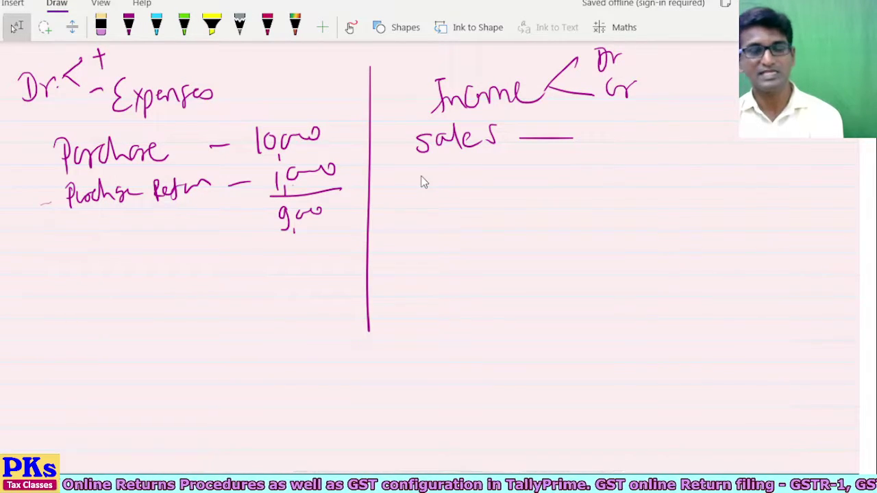
pyautogui.moveTo(649, 87)
pyautogui.mouseDown()
pyautogui.moveTo(666, 87)
pyautogui.moveTo(659, 106)
pyautogui.mouseUp()
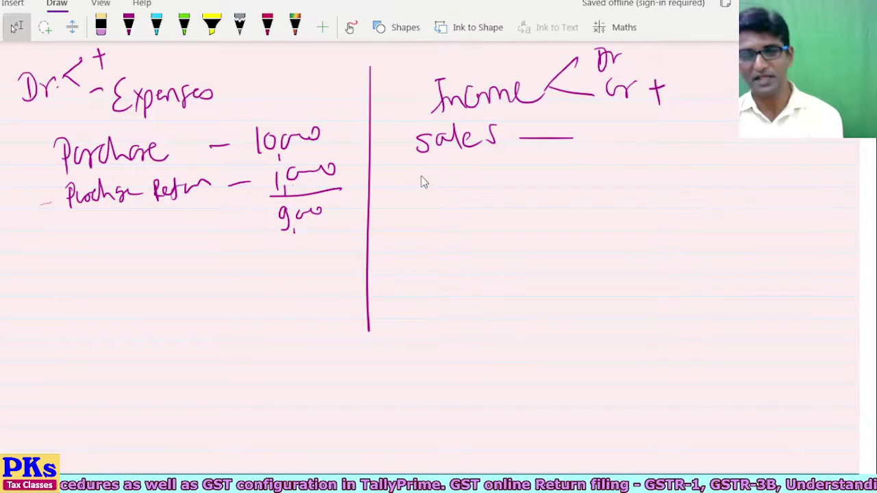
pyautogui.moveTo(641, 55); pyautogui.dragTo(658, 54)
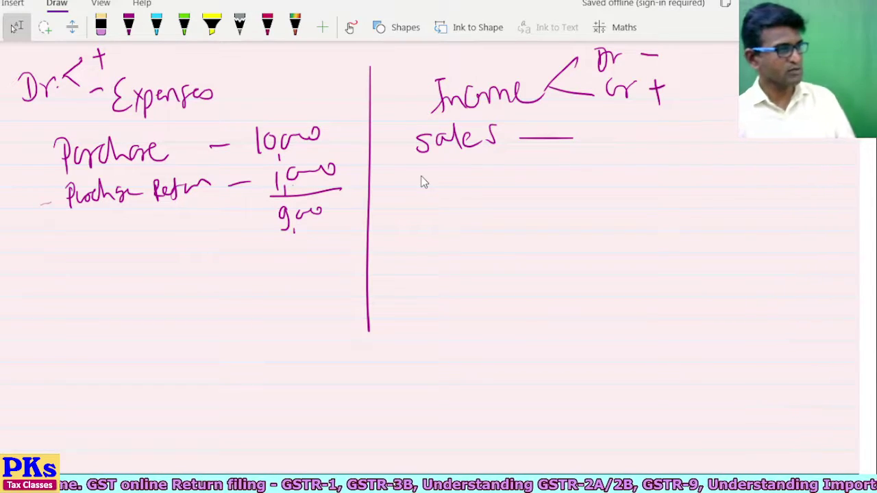
# Handwrite the account types Real, Per. and Nom. in a list below the Income column
pyautogui.hotkey('alt', 'd')
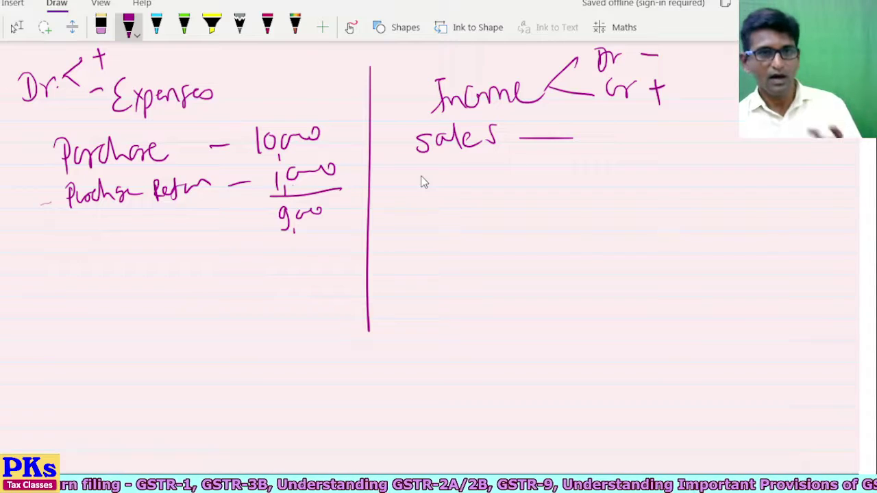
pyautogui.moveTo(548, 217)
pyautogui.mouseDown()
pyautogui.moveTo(548, 253)
pyautogui.moveTo(567, 241)
pyautogui.moveTo(600, 251)
pyautogui.mouseUp()
pyautogui.moveTo(549, 266)
pyautogui.mouseDown()
pyautogui.moveTo(551, 298)
pyautogui.moveTo(553, 284)
pyautogui.mouseUp()
pyautogui.moveTo(561, 280)
pyautogui.mouseDown()
pyautogui.moveTo(576, 291)
pyautogui.moveTo(584, 274)
pyautogui.mouseUp()
pyautogui.click(590, 277)
pyautogui.moveTo(557, 325)
pyautogui.mouseDown()
pyautogui.moveTo(557, 348)
pyautogui.moveTo(577, 317)
pyautogui.moveTo(594, 340)
pyautogui.moveTo(619, 334)
pyautogui.mouseUp()
pyautogui.click(627, 334)
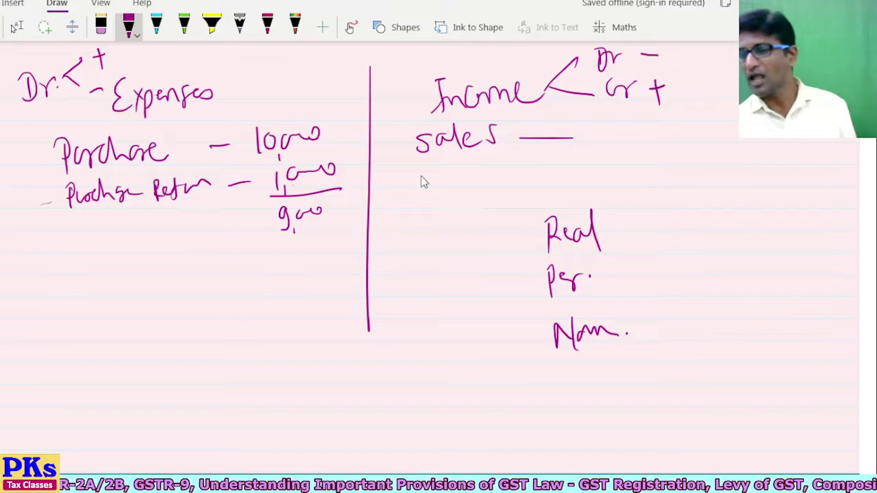
# Draw an arrow from Real and handwrite its debit rule about what comes in
pyautogui.moveTo(608, 224); pyautogui.dragTo(623, 223)
pyautogui.moveTo(624, 213); pyautogui.dragTo(625, 237)
pyautogui.moveTo(653, 204)
pyautogui.mouseDown()
pyautogui.moveTo(654, 228)
pyautogui.moveTo(694, 208)
pyautogui.mouseUp()
pyautogui.moveTo(702, 184); pyautogui.dragTo(706, 206)
pyautogui.moveTo(696, 196)
pyautogui.mouseDown()
pyautogui.moveTo(740, 179)
pyautogui.moveTo(753, 195)
pyautogui.moveTo(762, 190)
pyautogui.mouseUp()
pyautogui.moveTo(766, 164); pyautogui.dragTo(769, 195)
pyautogui.moveTo(759, 177)
pyautogui.mouseDown()
pyautogui.moveTo(773, 175)
pyautogui.moveTo(779, 186)
pyautogui.mouseUp()
pyautogui.moveTo(787, 177)
pyautogui.mouseDown()
pyautogui.moveTo(798, 174)
pyautogui.moveTo(814, 189)
pyautogui.moveTo(827, 179)
pyautogui.mouseUp()
pyautogui.moveTo(832, 162); pyautogui.dragTo(833, 170)
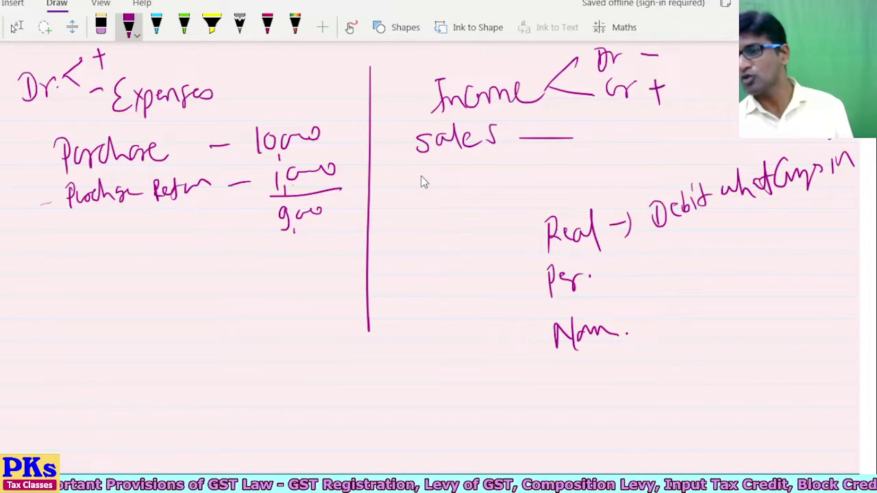
# Handwrite the Real account's credit rule beneath its debit rule, using ditto marks for the repeated word
pyautogui.moveTo(686, 244); pyautogui.dragTo(688, 260)
pyautogui.moveTo(683, 241)
pyautogui.mouseDown()
pyautogui.moveTo(692, 255)
pyautogui.moveTo(705, 240)
pyautogui.mouseUp()
pyautogui.moveTo(708, 215)
pyautogui.mouseDown()
pyautogui.moveTo(710, 249)
pyautogui.moveTo(741, 234)
pyautogui.mouseUp()
pyautogui.moveTo(751, 223); pyautogui.dragTo(752, 232)
pyautogui.moveTo(788, 204)
pyautogui.mouseDown()
pyautogui.moveTo(777, 226)
pyautogui.moveTo(822, 213)
pyautogui.mouseUp()
pyautogui.moveTo(840, 197)
pyautogui.mouseDown()
pyautogui.moveTo(841, 218)
pyautogui.moveTo(859, 214)
pyautogui.mouseUp()
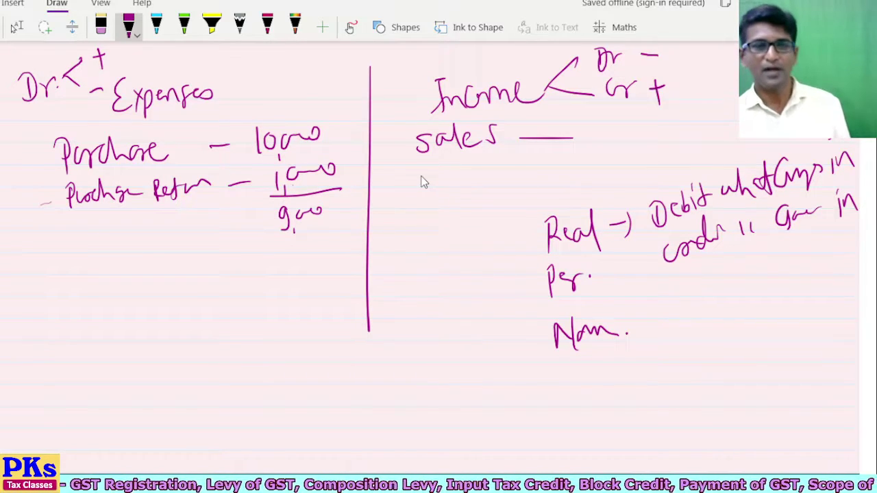
# Point arrows at Real and Per., and write the personal account rules Receiver – Dr and Giver – Cr
pyautogui.moveTo(497, 249)
pyautogui.mouseDown()
pyautogui.moveTo(523, 244)
pyautogui.moveTo(525, 267)
pyautogui.mouseUp()
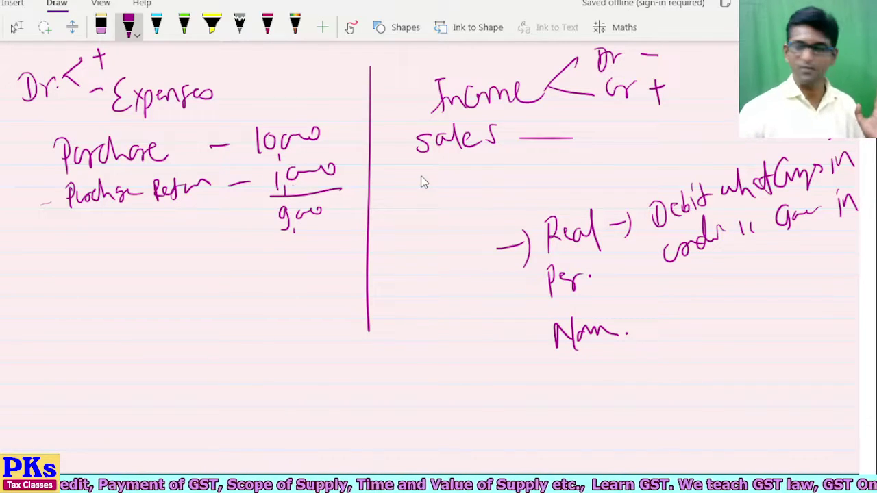
pyautogui.moveTo(505, 293)
pyautogui.mouseDown()
pyautogui.moveTo(520, 288)
pyautogui.moveTo(525, 305)
pyautogui.mouseUp()
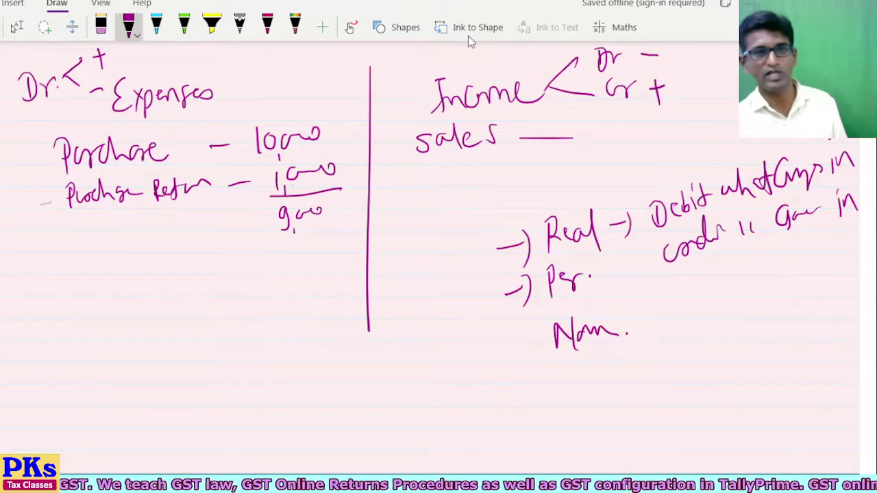
pyautogui.moveTo(619, 283)
pyautogui.mouseDown()
pyautogui.moveTo(638, 283)
pyautogui.moveTo(644, 299)
pyautogui.mouseUp()
pyautogui.moveTo(692, 275)
pyautogui.mouseDown()
pyautogui.moveTo(694, 302)
pyautogui.moveTo(779, 264)
pyautogui.mouseUp()
pyautogui.moveTo(788, 250); pyautogui.dragTo(788, 276)
pyautogui.moveTo(788, 248)
pyautogui.mouseDown()
pyautogui.moveTo(789, 275)
pyautogui.moveTo(798, 267)
pyautogui.mouseUp()
pyautogui.moveTo(808, 263); pyautogui.dragTo(820, 237)
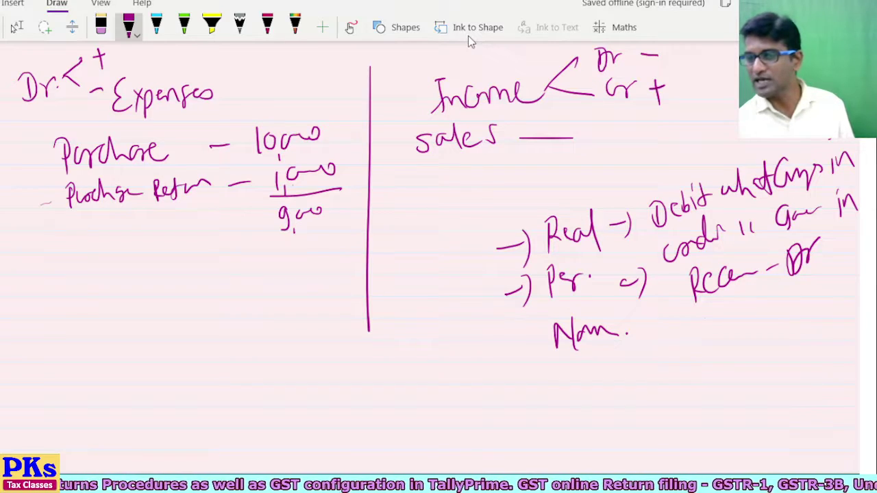
pyautogui.moveTo(704, 318)
pyautogui.mouseDown()
pyautogui.moveTo(706, 333)
pyautogui.moveTo(715, 333)
pyautogui.moveTo(788, 299)
pyautogui.mouseUp()
pyautogui.moveTo(800, 285)
pyautogui.mouseDown()
pyautogui.moveTo(808, 301)
pyautogui.moveTo(818, 283)
pyautogui.mouseUp()
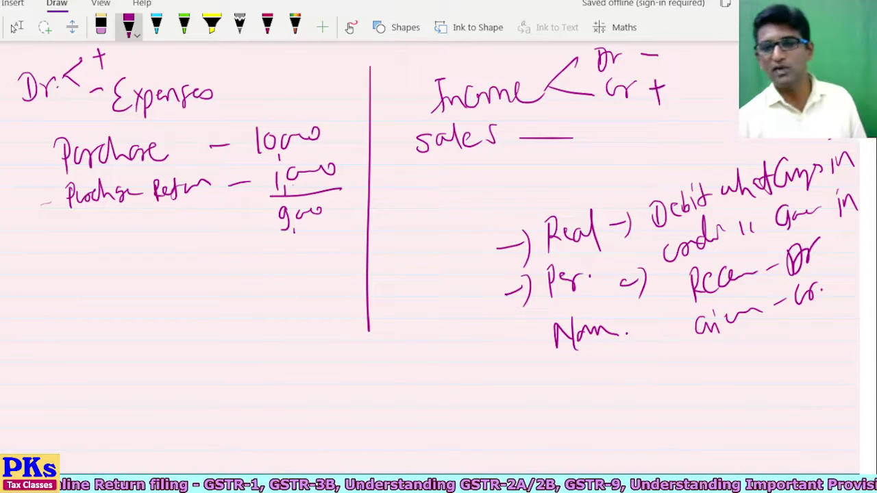
# Underline Nom., point an arrow at it, and handwrite its debit rule starting with "Debit All"
pyautogui.moveTo(563, 354); pyautogui.dragTo(609, 338)
pyautogui.moveTo(500, 359); pyautogui.dragTo(522, 354)
pyautogui.moveTo(521, 345)
pyautogui.mouseDown()
pyautogui.moveTo(529, 373)
pyautogui.moveTo(589, 400)
pyautogui.moveTo(602, 368)
pyautogui.moveTo(612, 390)
pyautogui.moveTo(652, 360)
pyautogui.moveTo(659, 381)
pyautogui.mouseUp()
pyautogui.moveTo(644, 374)
pyautogui.mouseDown()
pyautogui.moveTo(659, 370)
pyautogui.moveTo(664, 381)
pyautogui.mouseUp()
pyautogui.moveTo(674, 353); pyautogui.dragTo(674, 381)
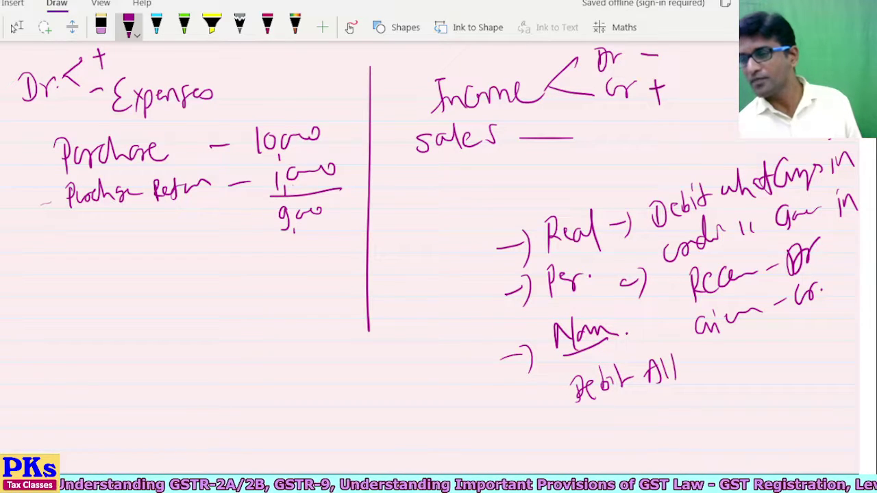
pyautogui.moveTo(697, 351)
pyautogui.mouseDown()
pyautogui.moveTo(691, 358)
pyautogui.moveTo(706, 381)
pyautogui.moveTo(731, 356)
pyautogui.moveTo(782, 358)
pyautogui.mouseUp()
pyautogui.moveTo(788, 328)
pyautogui.mouseDown()
pyautogui.moveTo(790, 349)
pyautogui.moveTo(825, 327)
pyautogui.mouseUp()
# Handwrite the Nominal account's credit rule on the line beneath its debit rule
pyautogui.moveTo(588, 413)
pyautogui.mouseDown()
pyautogui.moveTo(582, 430)
pyautogui.moveTo(639, 419)
pyautogui.moveTo(656, 399)
pyautogui.mouseUp()
pyautogui.moveTo(655, 411); pyautogui.dragTo(666, 422)
pyautogui.moveTo(672, 389); pyautogui.dragTo(670, 425)
pyautogui.moveTo(680, 389)
pyautogui.mouseDown()
pyautogui.moveTo(679, 423)
pyautogui.moveTo(710, 392)
pyautogui.moveTo(699, 424)
pyautogui.mouseUp()
pyautogui.moveTo(706, 419); pyautogui.dragTo(755, 401)
pyautogui.moveTo(791, 376)
pyautogui.mouseDown()
pyautogui.moveTo(781, 405)
pyautogui.moveTo(807, 373)
pyautogui.moveTo(806, 391)
pyautogui.mouseUp()
pyautogui.moveTo(811, 384); pyautogui.dragTo(847, 372)
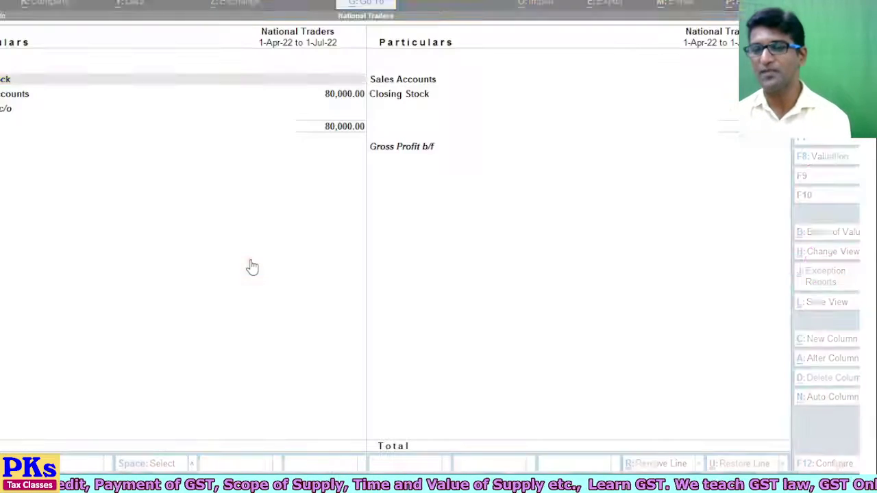
# Return to TallyPrime, leave the open reports back to the Gateway of Tally, and open the Balance Sheet
pyautogui.press('Escape')
pyautogui.press('Escape')
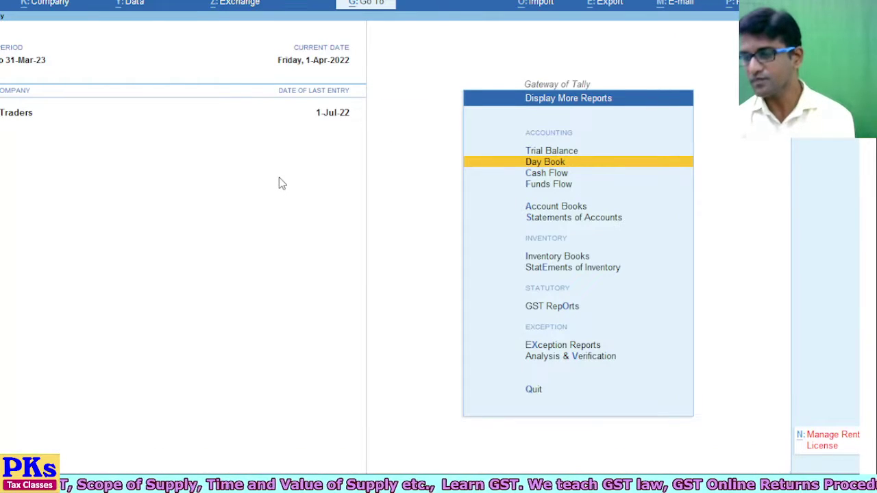
pyautogui.press('Escape')
pyautogui.press('Up')
pyautogui.press('Up')
pyautogui.press('Up')
pyautogui.press('Up')
pyautogui.press('Return')
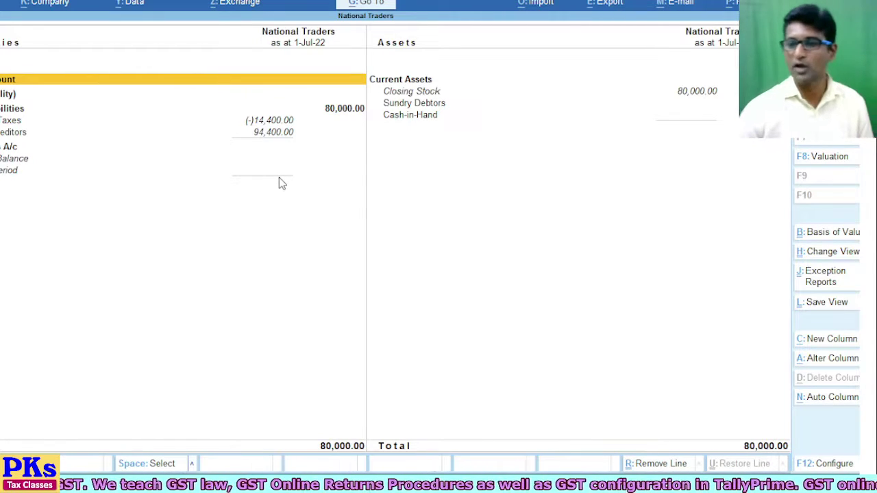
# Toggle the Balance Sheet between condensed and detailed views, and examine Closing Stock and the Sundry Creditors line under Current Liabilities
pyautogui.hotkey('alt', 'F5')
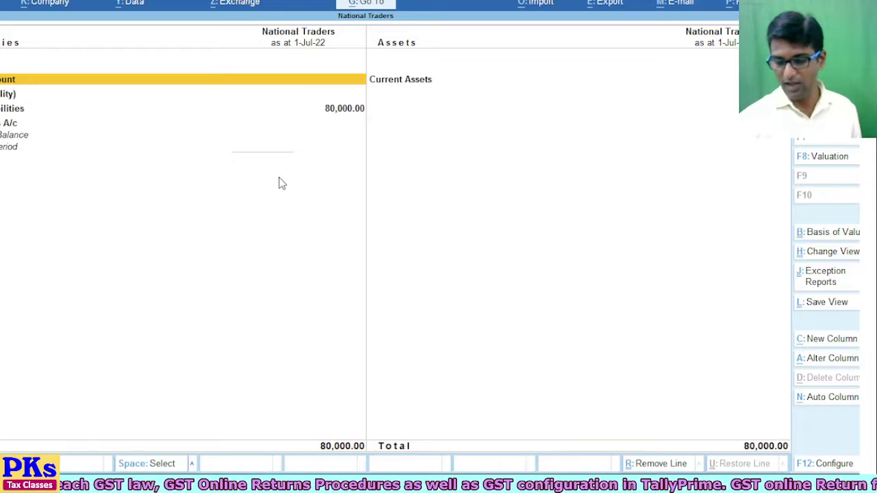
pyautogui.hotkey('alt', 'F5')
pyautogui.press('Right')
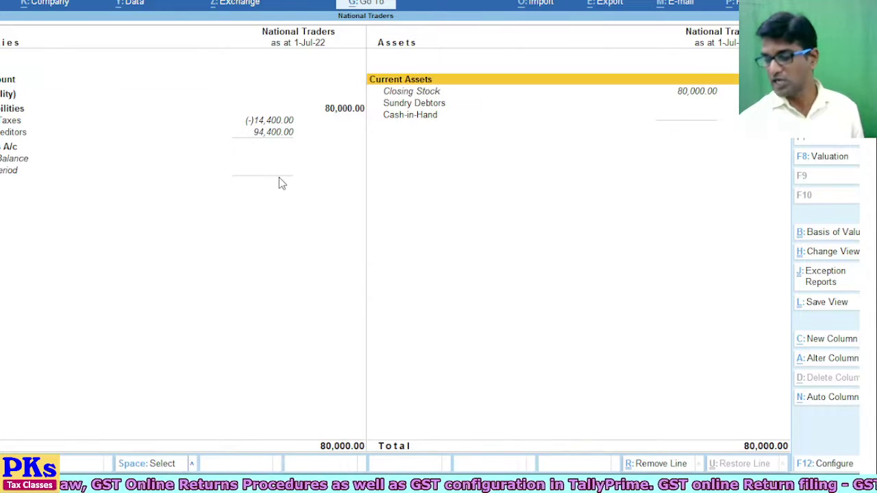
pyautogui.press('Down')
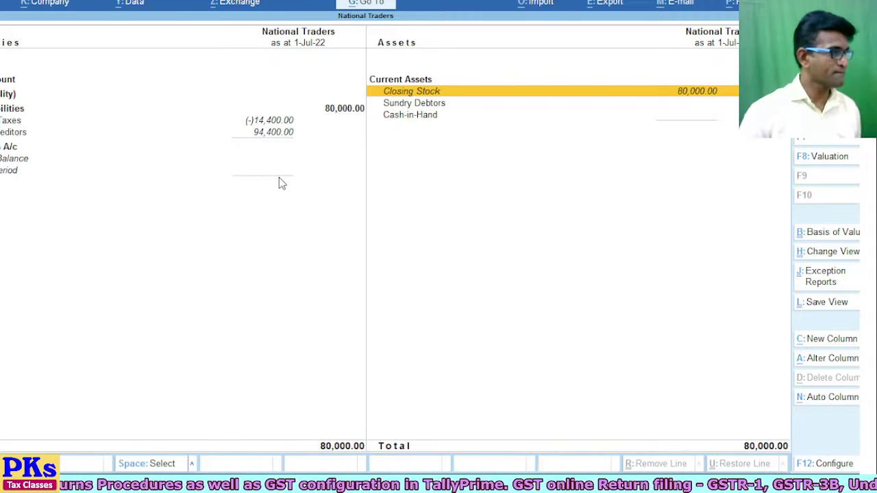
pyautogui.press('Left')
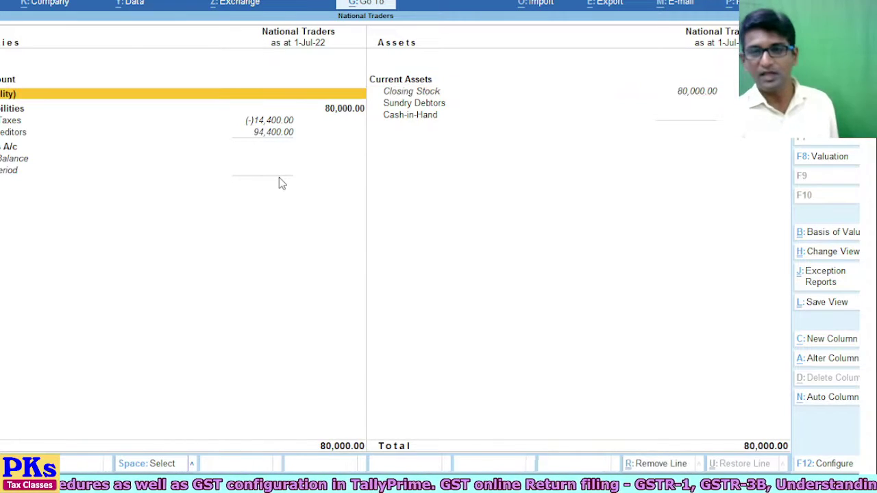
pyautogui.press('Down')
pyautogui.press('Down')
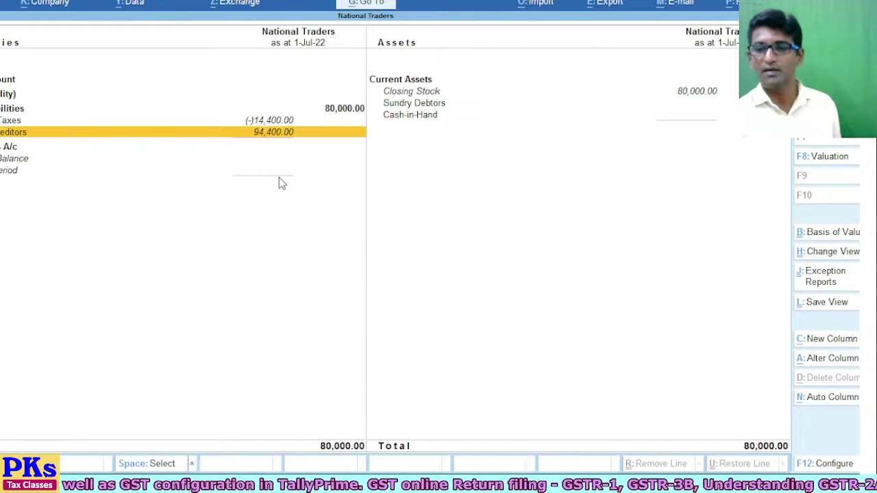
# Drill down from Sundry Creditors in the Balance Sheet through Supplier A's July entries to the purchase voucher with reference 22-23/0940
pyautogui.press('Up')
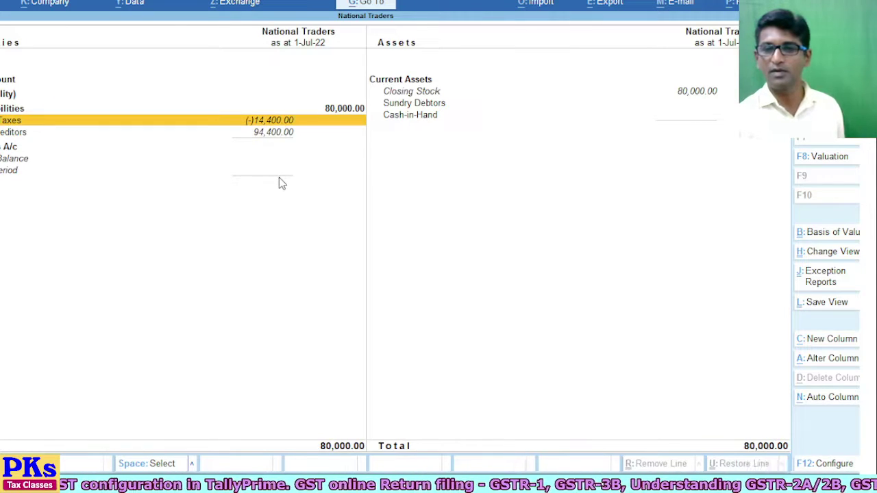
pyautogui.press('Down')
pyautogui.press('Return')
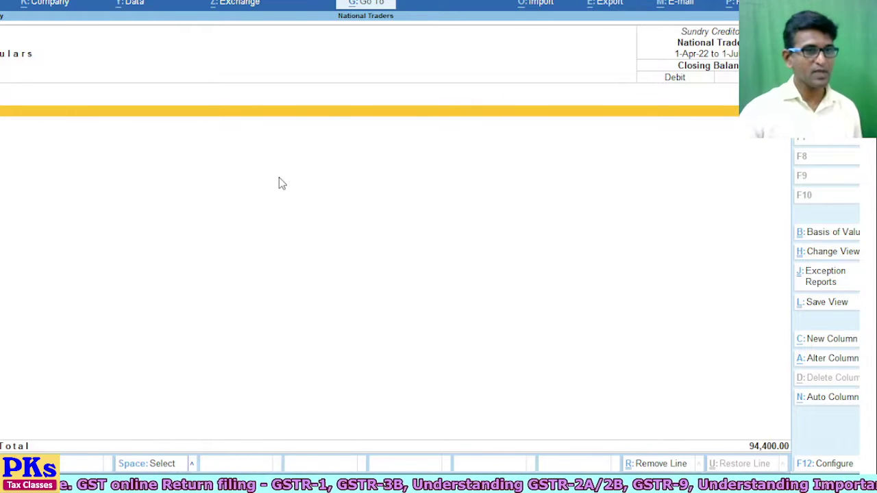
pyautogui.press('Return')
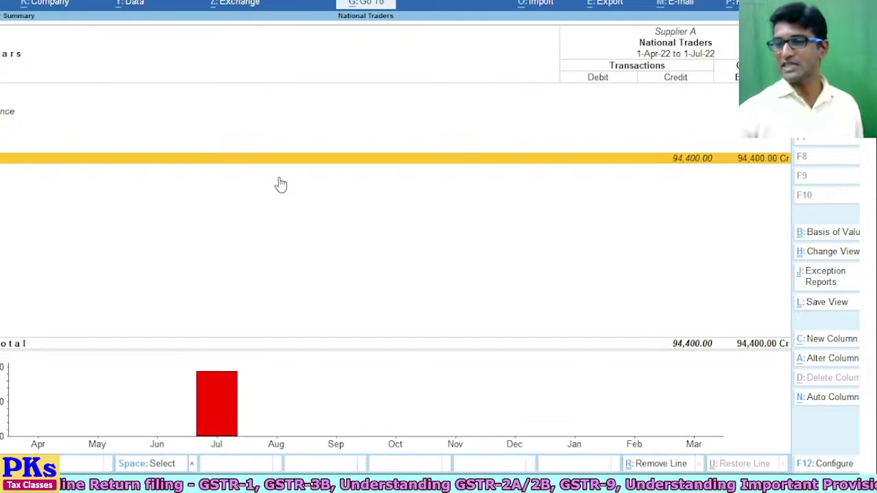
pyautogui.press('Return')
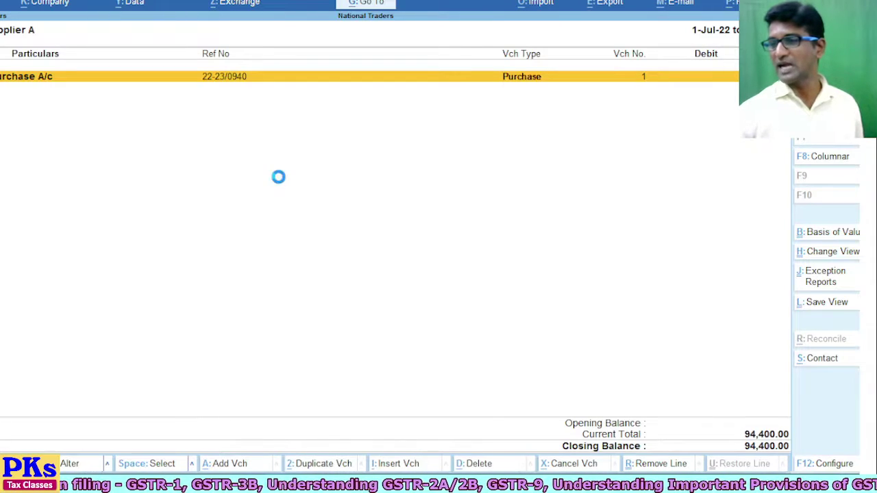
pyautogui.press('Return')
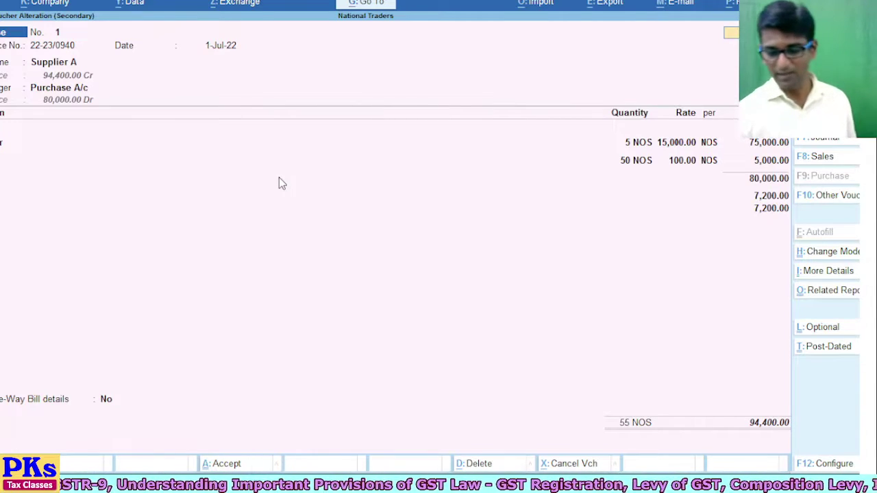
# Quit the purchase voucher without altering it and go back through Supplier A's ledger reports to the Balance Sheet
pyautogui.press('Escape')
pyautogui.press('y')
pyautogui.press('Escape')
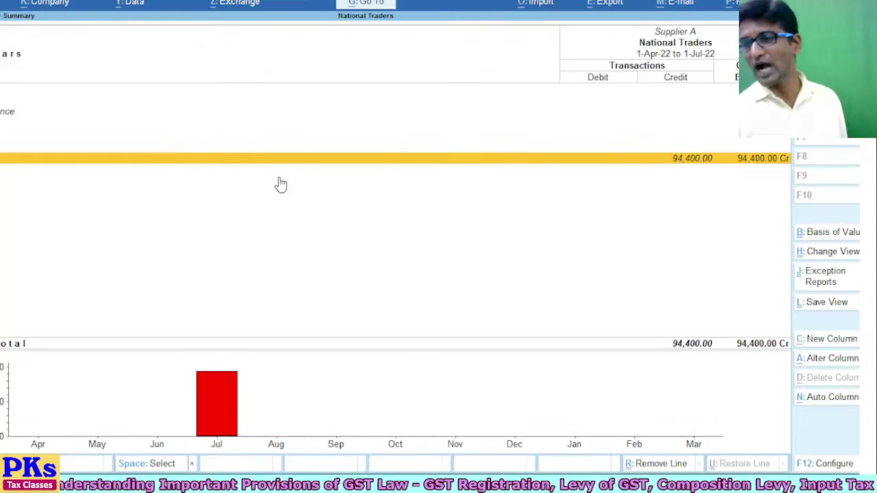
pyautogui.press('Escape')
pyautogui.press('Escape')
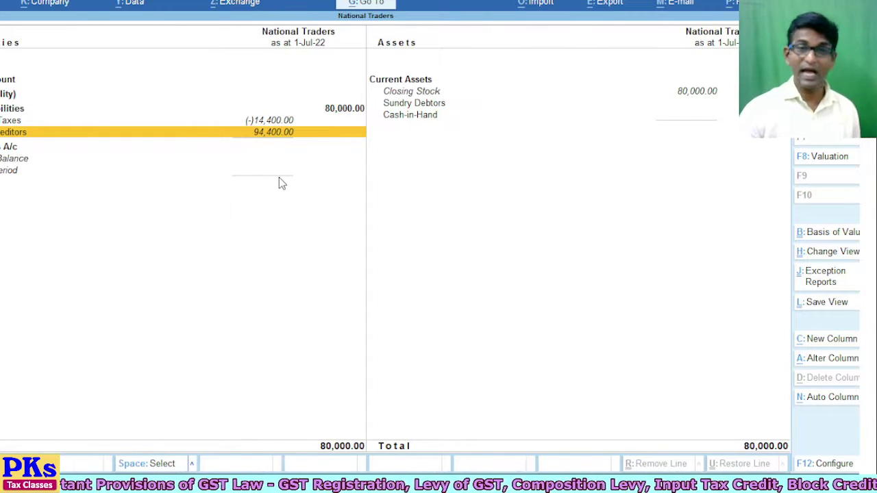
# Compare Closing Stock under Current Assets with the Duties & Taxes and Sundry Creditors lines under Current Liabilities
pyautogui.press('Right')
pyautogui.press('Up')
pyautogui.press('Up')
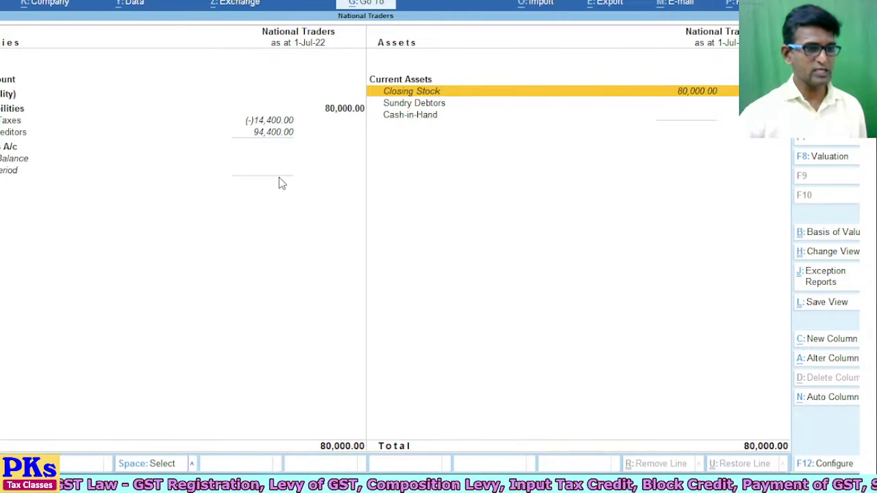
pyautogui.press('Left')
pyautogui.press('Down')
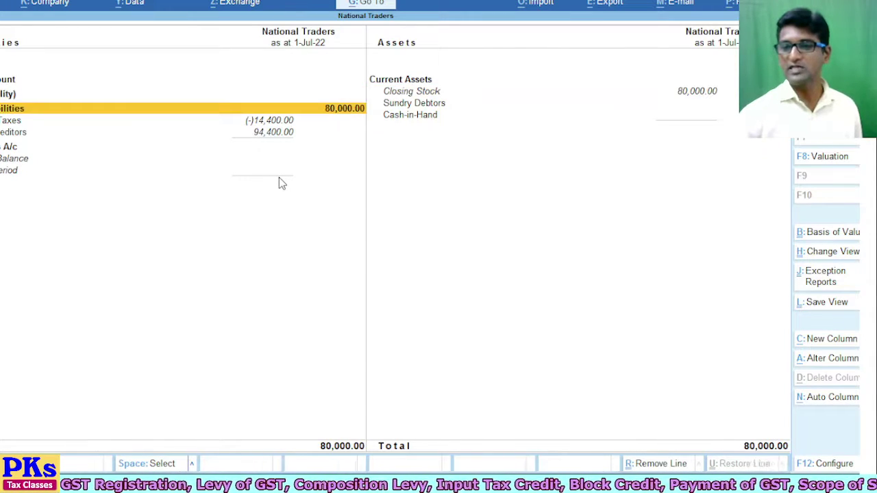
pyautogui.press('Down')
pyautogui.press('Down')
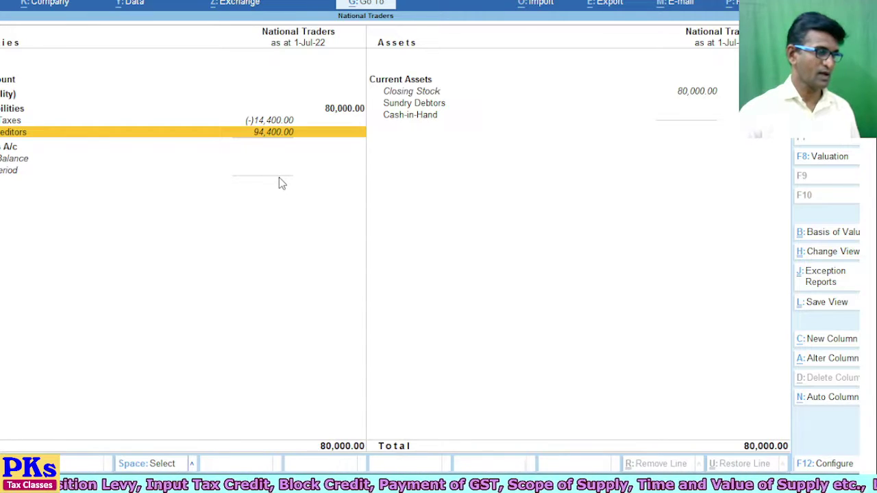
pyautogui.press('Up')
pyautogui.press('Down')
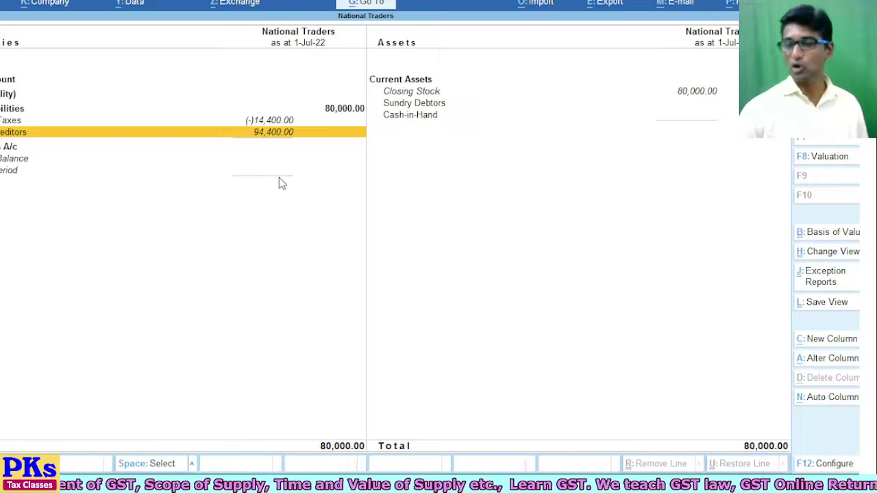
pyautogui.press('Up')
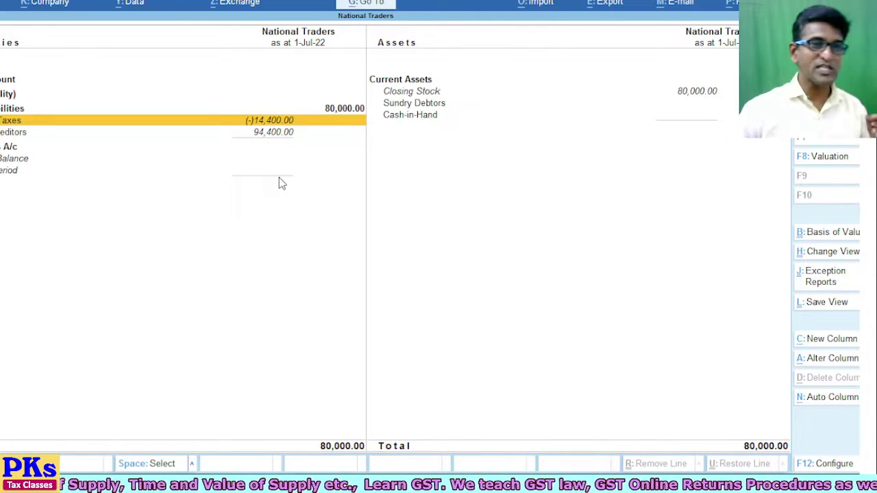
# Revisit Closing Stock, inspect the Duties & Taxes group's ledger breakdown, and return to the Balance Sheet
pyautogui.press('Right')
pyautogui.press('Up')
pyautogui.press('Up')
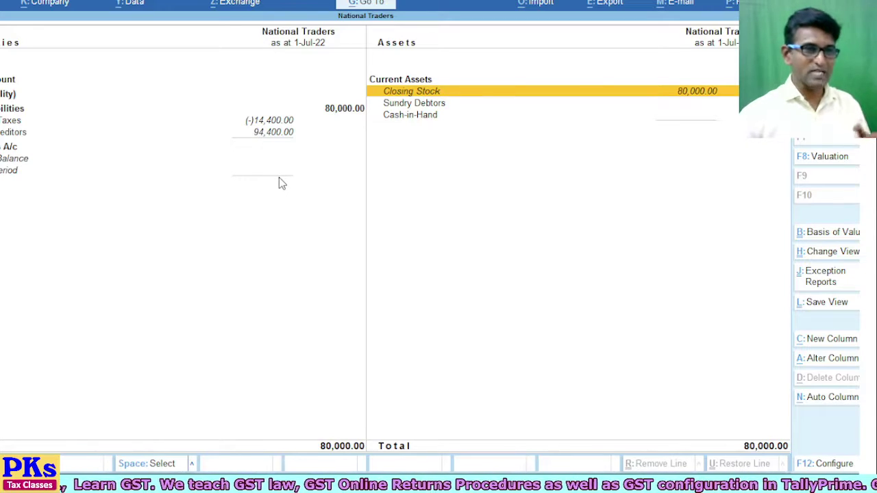
pyautogui.press('Left')
pyautogui.press('Down')
pyautogui.press('Down')
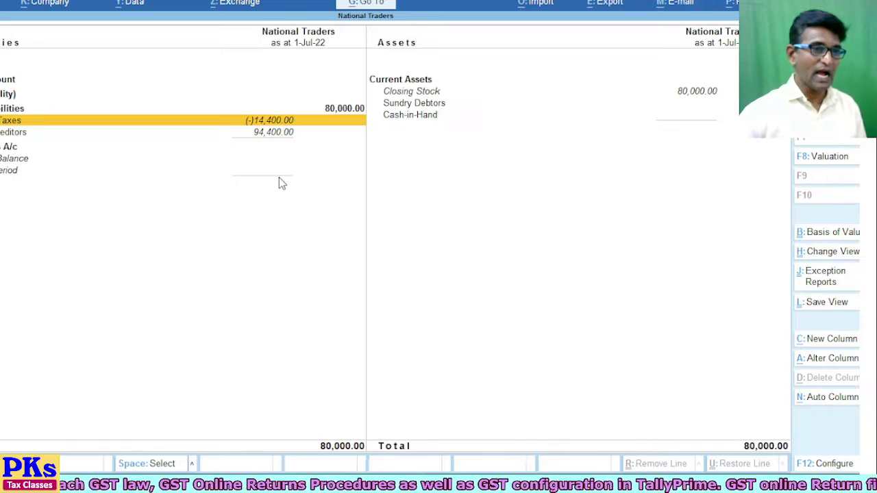
pyautogui.press('Up')
pyautogui.press('Down')
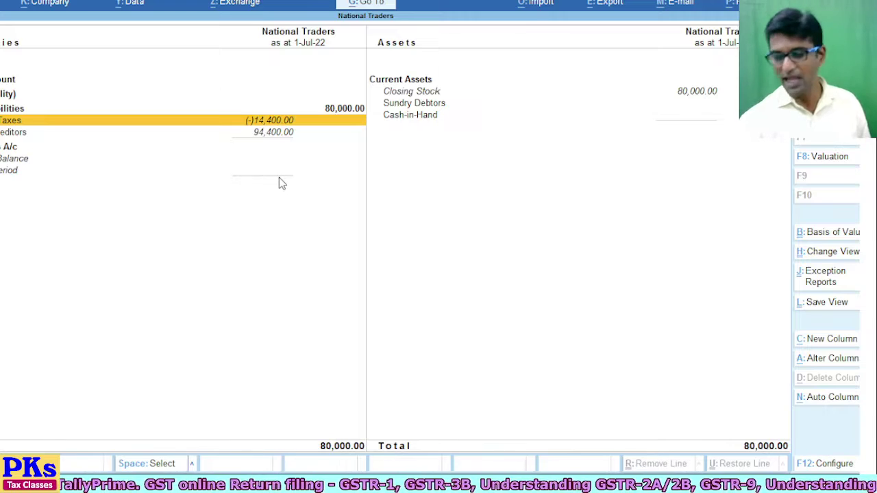
pyautogui.press('Return')
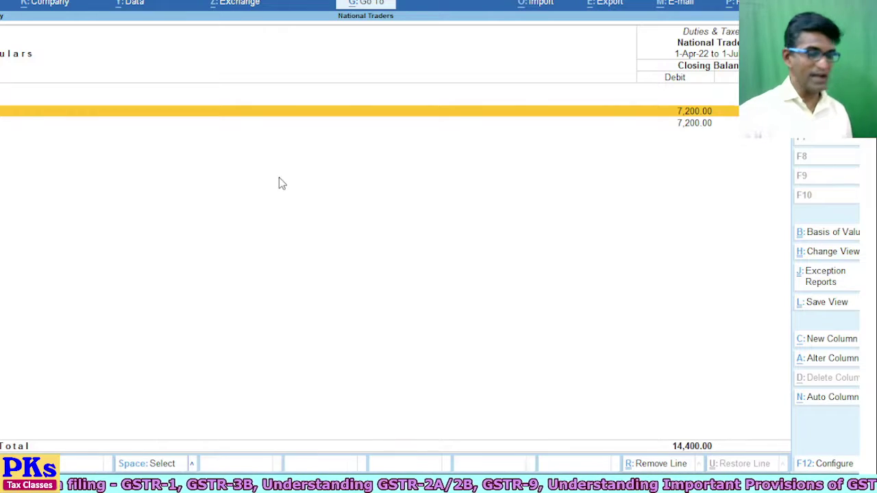
pyautogui.press('Escape')
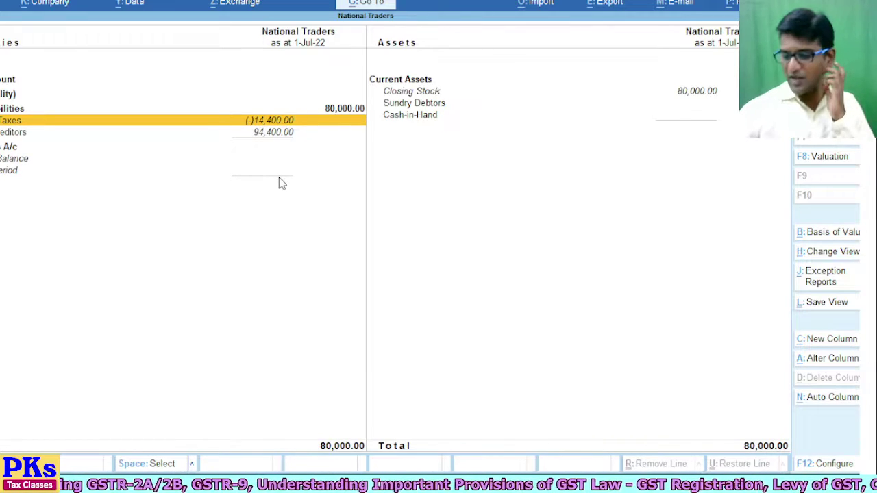
# Compare Sundry Creditors under Current Liabilities with Sundry Debtors and Cash-in-Hand under Current Assets
pyautogui.press('Down')
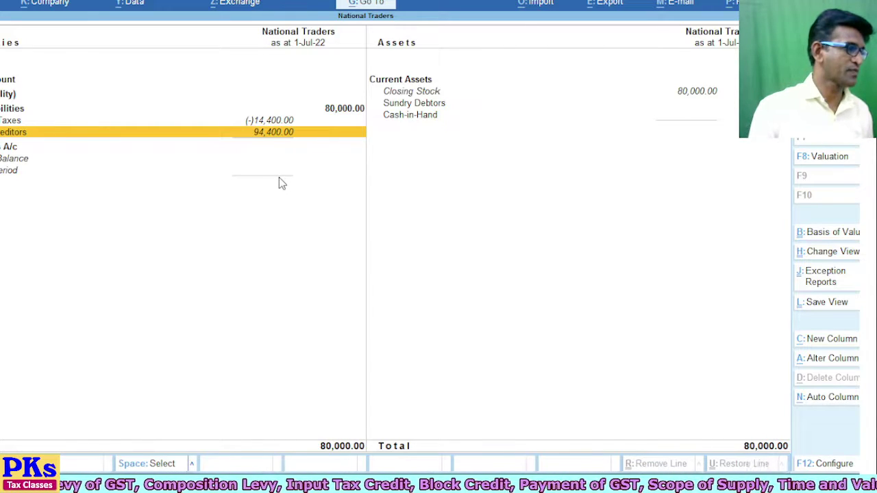
pyautogui.press('Right')
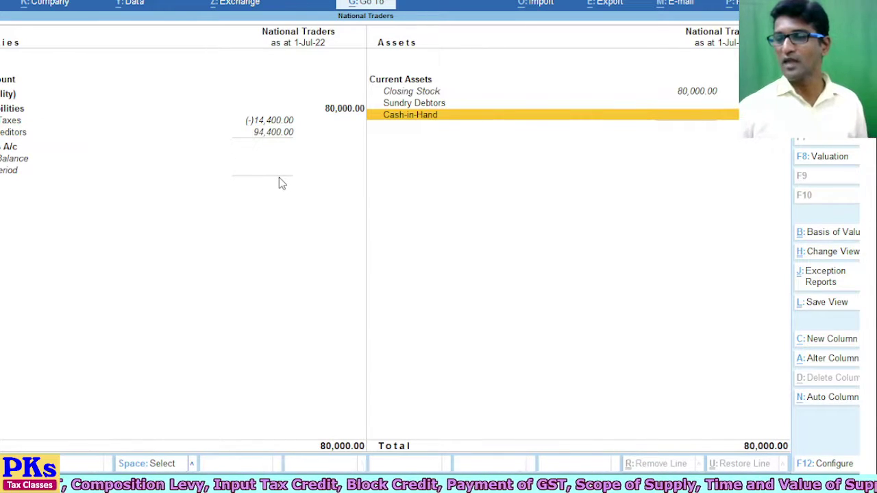
pyautogui.press('Up')
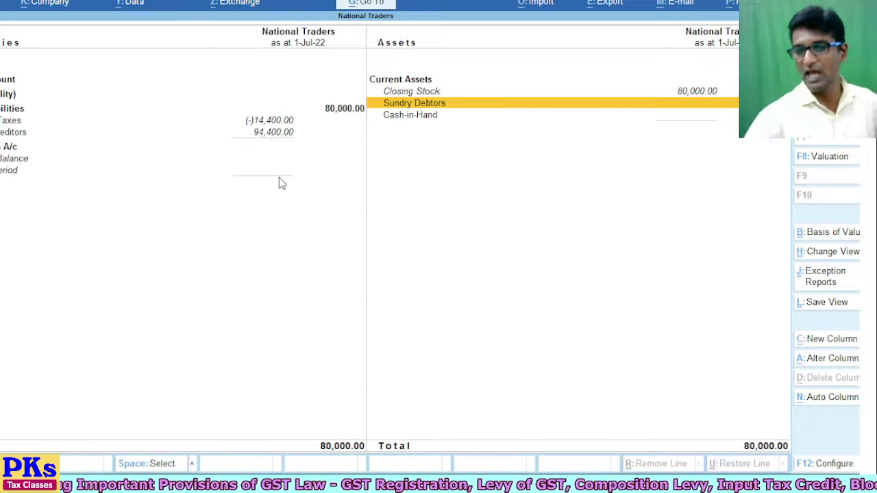
pyautogui.press('Left')
pyautogui.press('Down')
pyautogui.press('Down')
pyautogui.press('Down')
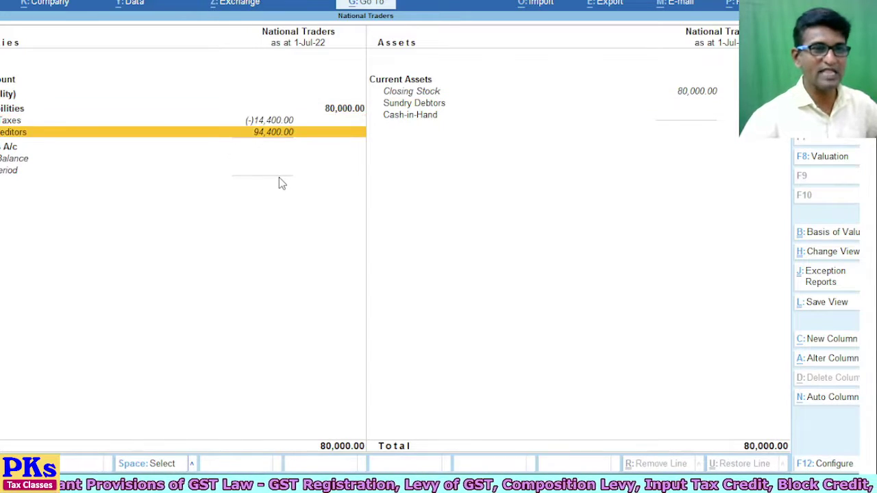
pyautogui.press('Right')
pyautogui.press('Up')
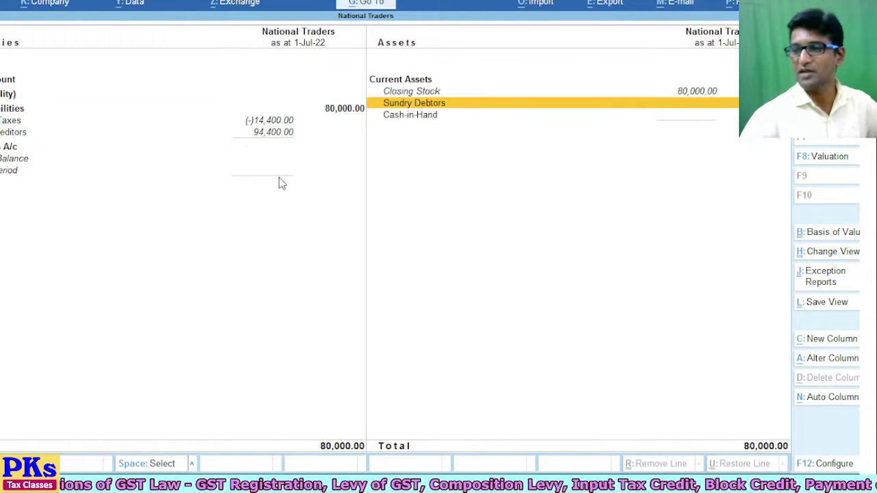
pyautogui.press('Down')
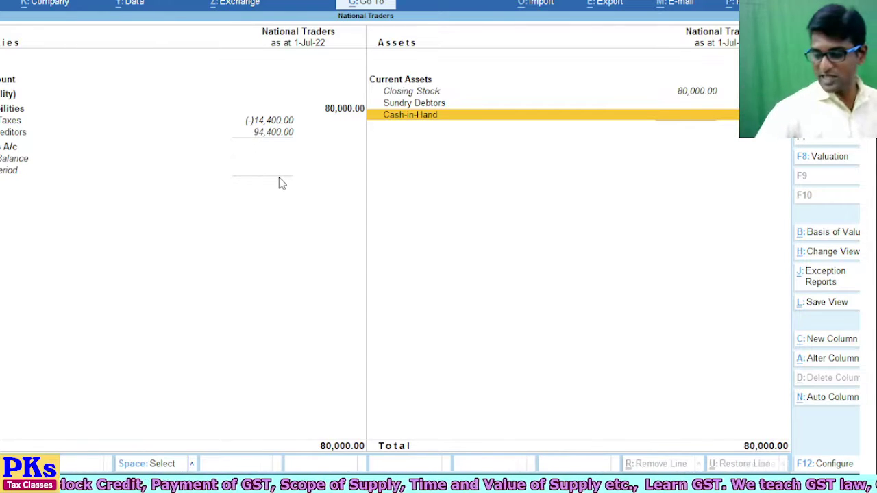
pyautogui.press('Left')
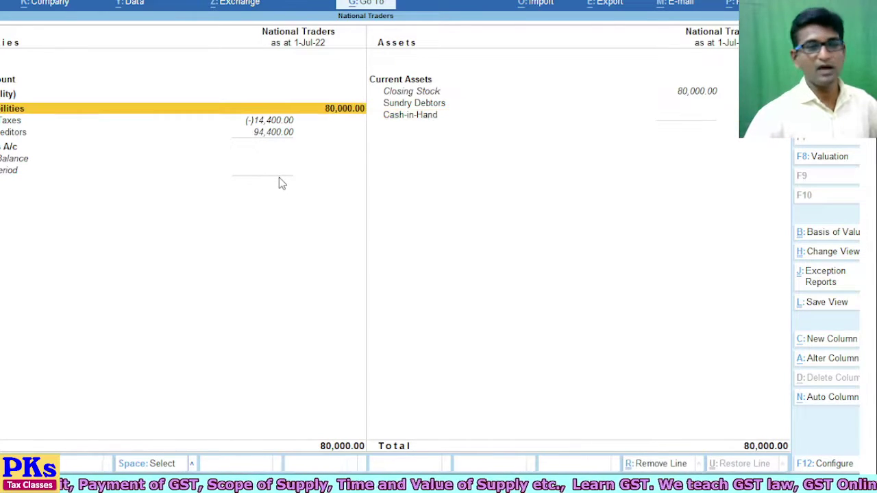
pyautogui.press('Down')
pyautogui.press('Down')
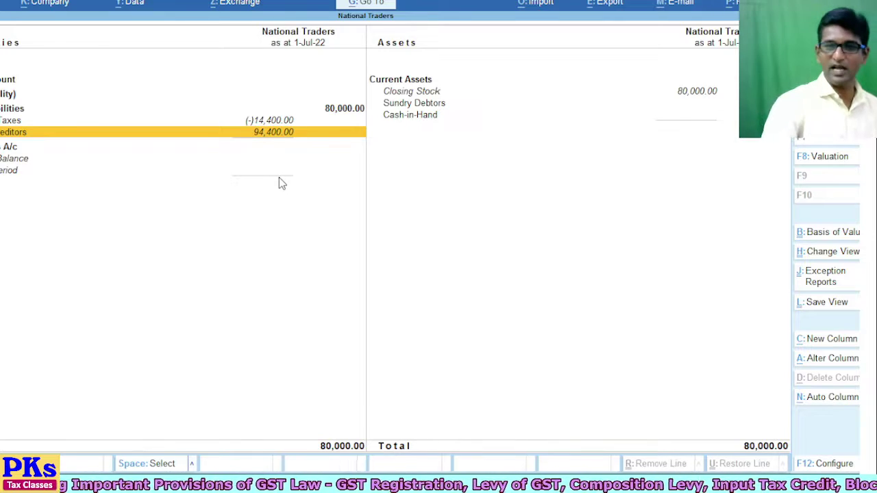
# Leave the Balance Sheet and open the Ledgers list from the Chart of Accounts
pyautogui.press('Escape')
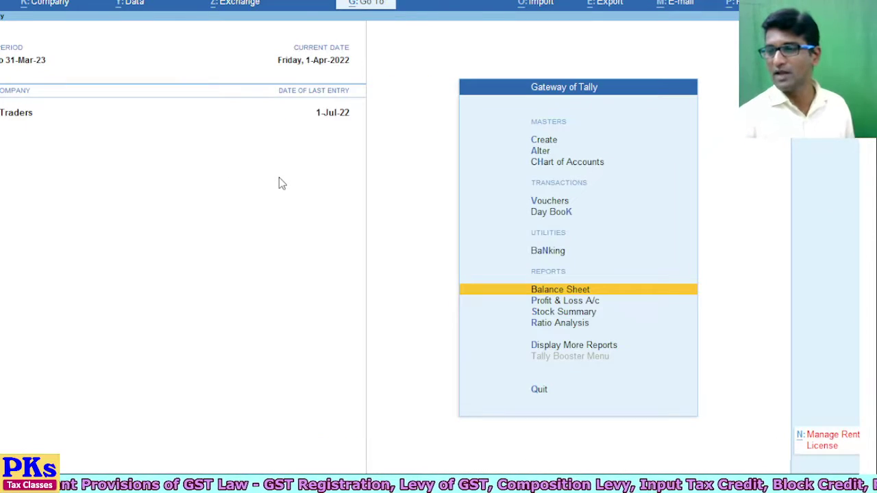
pyautogui.press('Up')
pyautogui.press('Up')
pyautogui.press('Up')
pyautogui.press('Up')
pyautogui.press('Return')
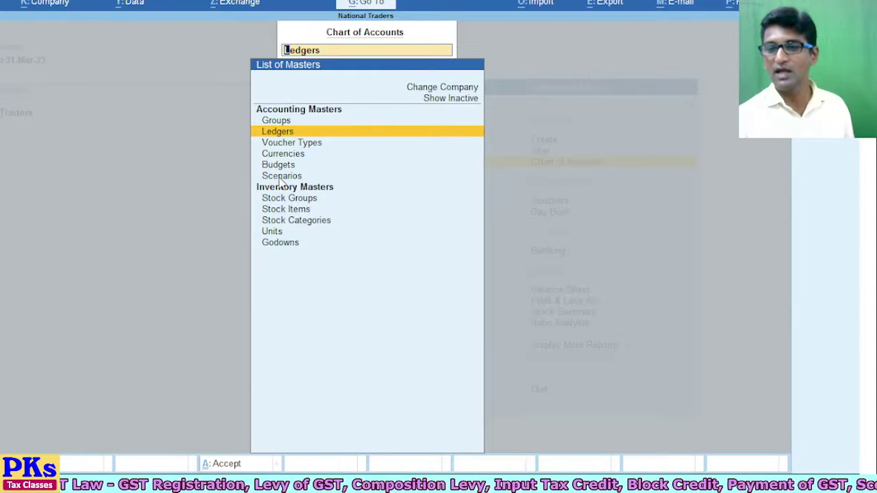
pyautogui.press('Return')
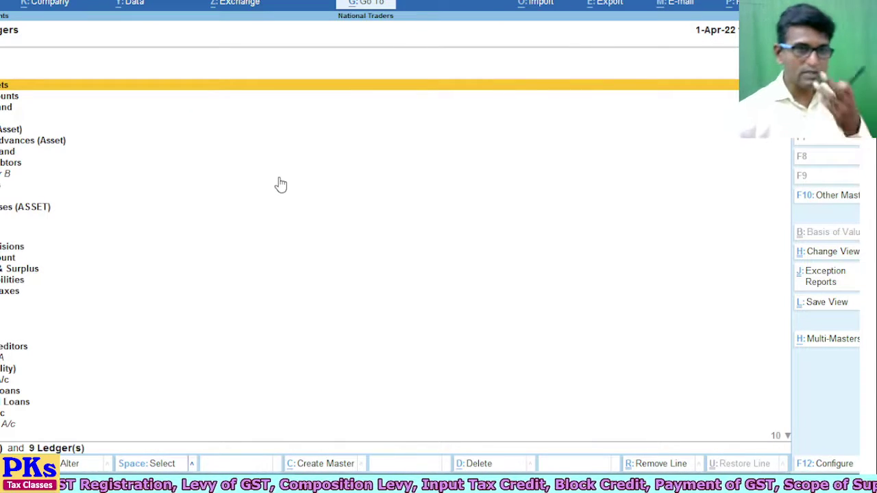
# Look through the groups and ledgers in the Chart of Accounts down to the end, and return to the Gateway of Tally
pyautogui.press('Down')
pyautogui.press('Down')
pyautogui.press('Down')
pyautogui.press('Down')
pyautogui.press('Down')
pyautogui.press('Down')
pyautogui.press('Down')
pyautogui.press('Down')
pyautogui.press('Down')
pyautogui.press('Down')
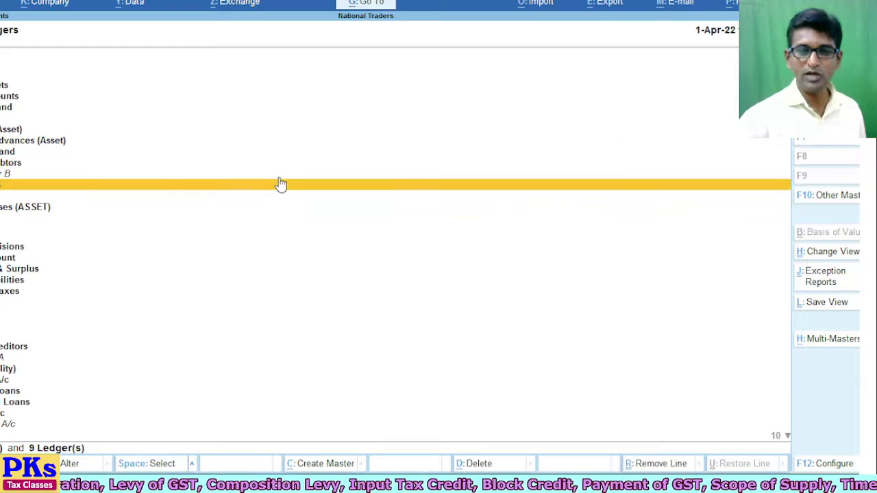
pyautogui.press('Down')
pyautogui.press('Down')
pyautogui.press('Down')
pyautogui.press('Down')
pyautogui.press('Down')
pyautogui.press('Down')
pyautogui.press('Down')
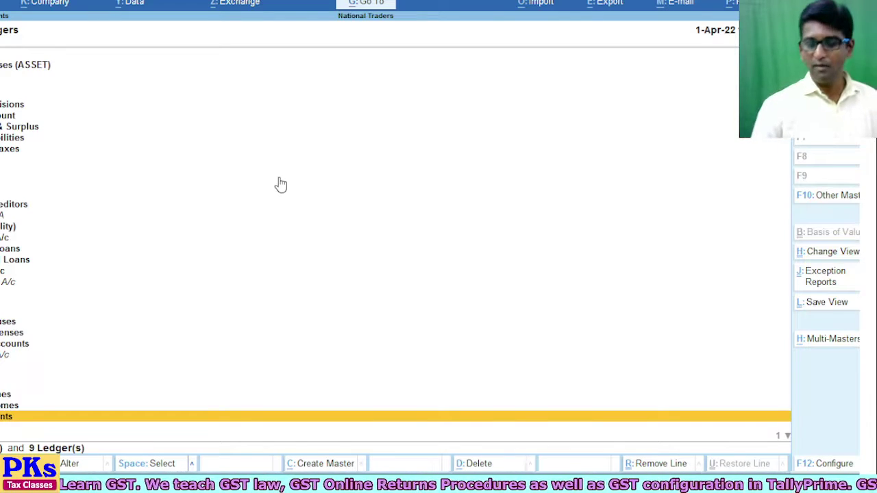
pyautogui.press('Escape')
pyautogui.press('Escape')
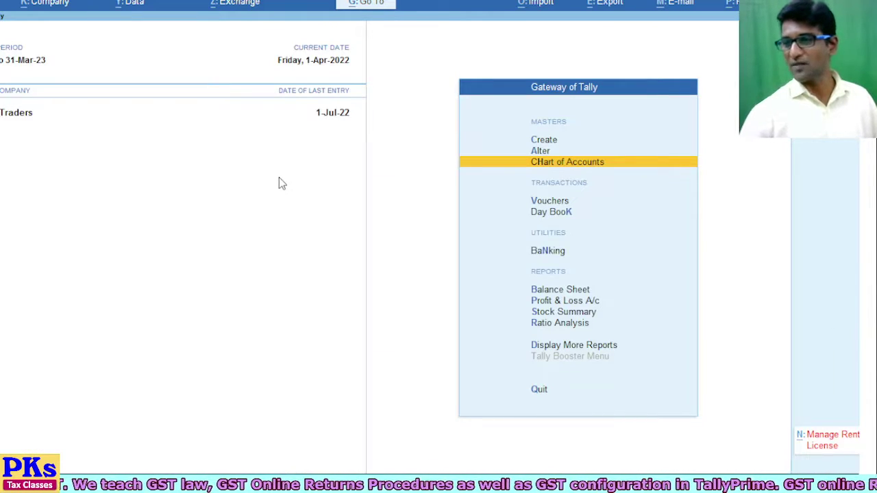
# Reopen the Balance Sheet from the Gateway of Tally
pyautogui.press('Down')
pyautogui.press('Down')
pyautogui.press('Down')
pyautogui.press('Up')
pyautogui.press('Down')
pyautogui.press('Down')
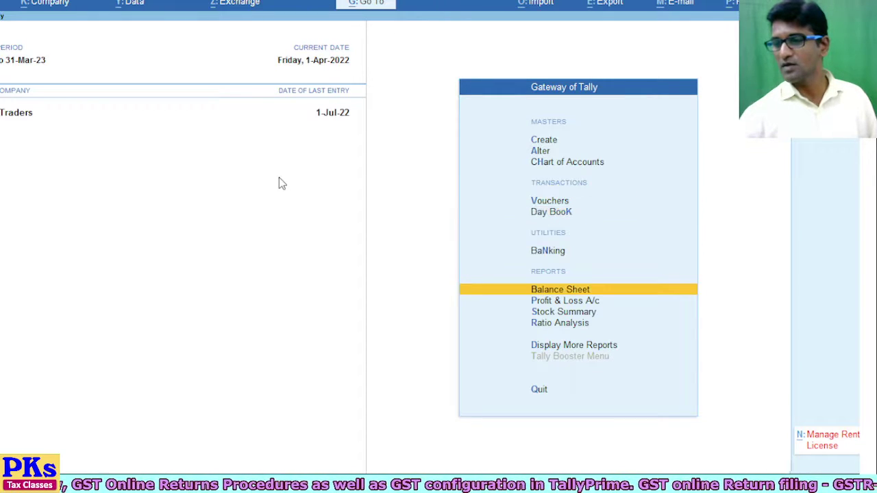
pyautogui.press('Return')
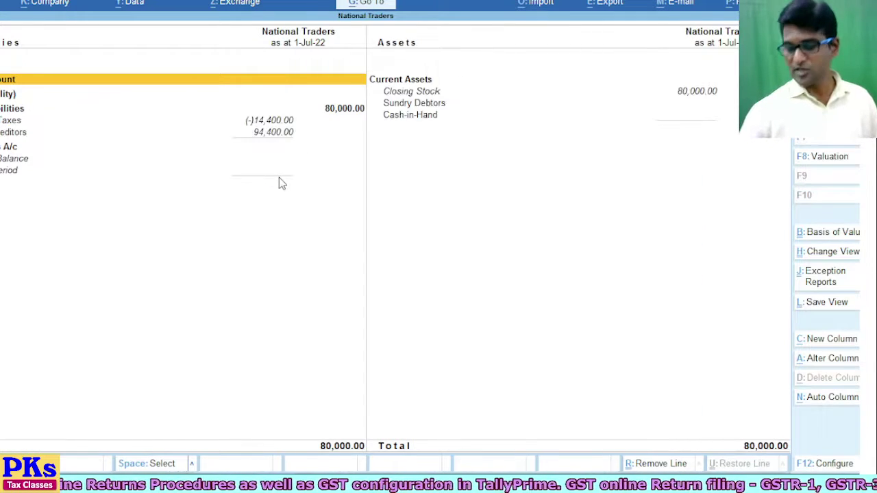
# Examine the Sundry Creditors line among the liabilities and the Sundry Debtors line among the assets
pyautogui.press('Down')
pyautogui.press('Down')
pyautogui.press('Down')
pyautogui.press('Down')
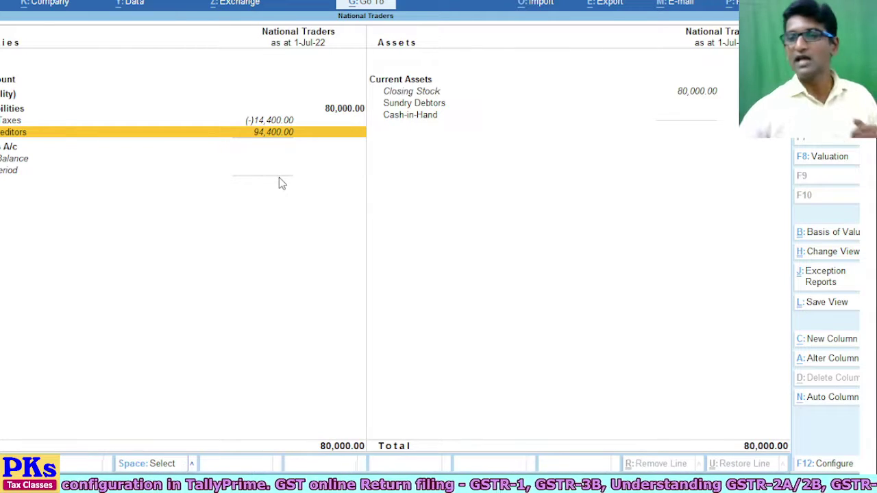
pyautogui.press('Right')
pyautogui.press('Up')
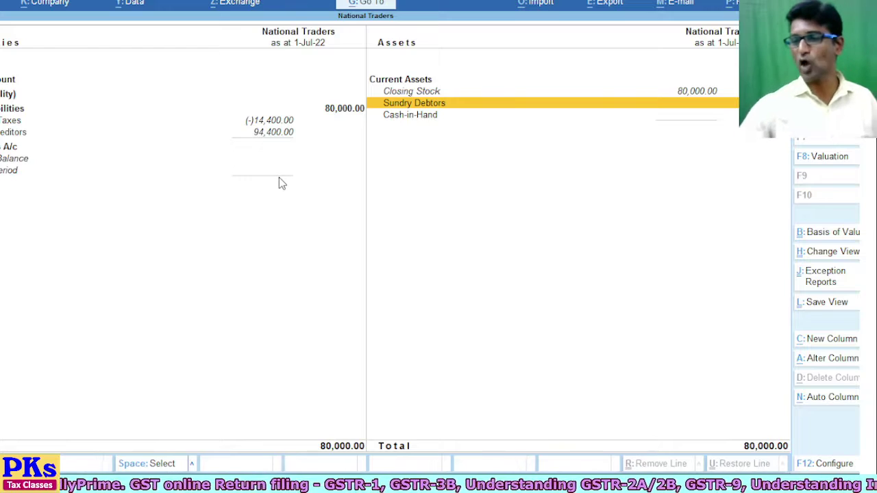
# Examine the Closing Stock line among the assets and the Duties & Taxes line among the liabilities
pyautogui.press('Up')
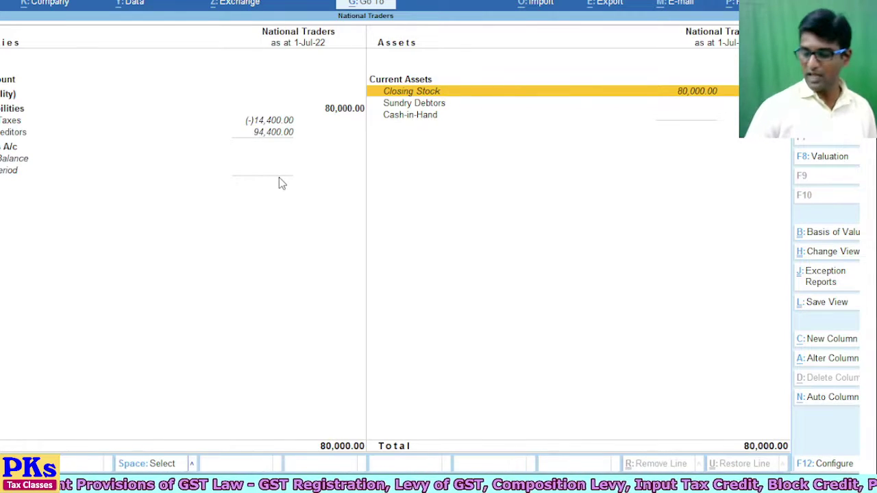
pyautogui.press('Left')
pyautogui.press('Down')
pyautogui.press('Down')
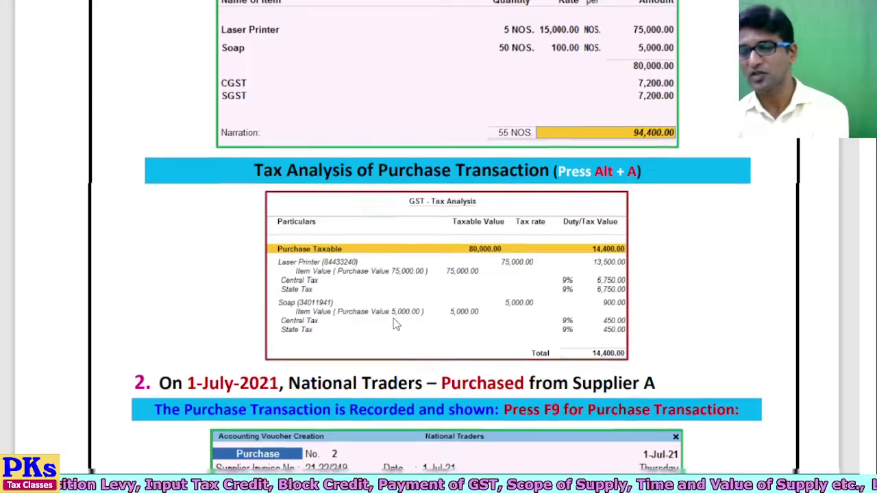
# Consult the second Supplier A purchase in the notes, leave the Balance Sheet and open a new Purchase voucher in TallyPrime
pyautogui.scroll(-5, 396, 324)
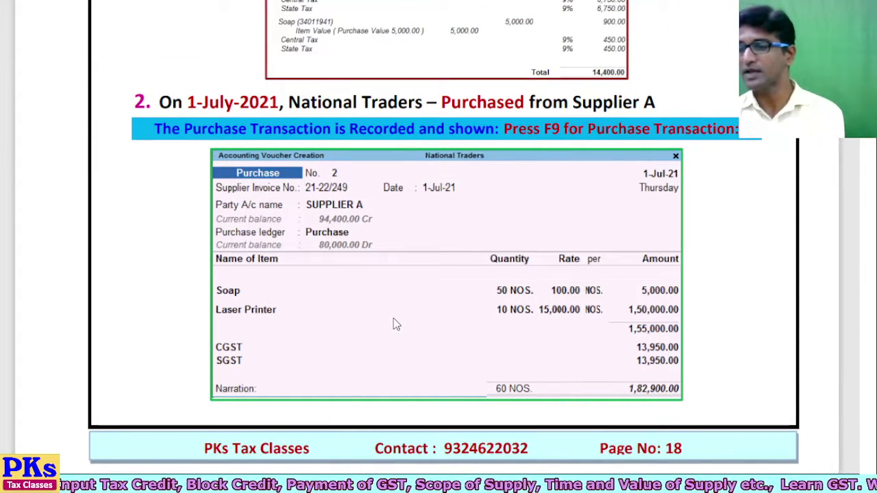
pyautogui.hotkey('alt', 'Tab')
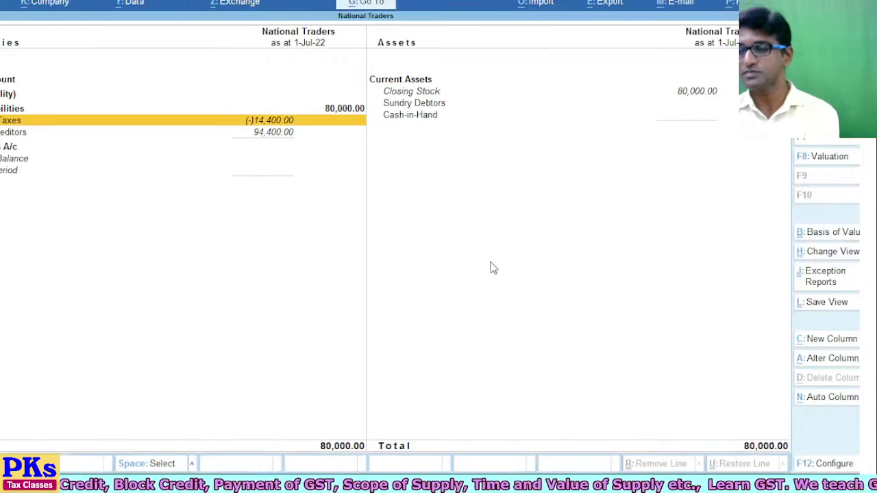
pyautogui.press('Escape')
pyautogui.press('Escape')
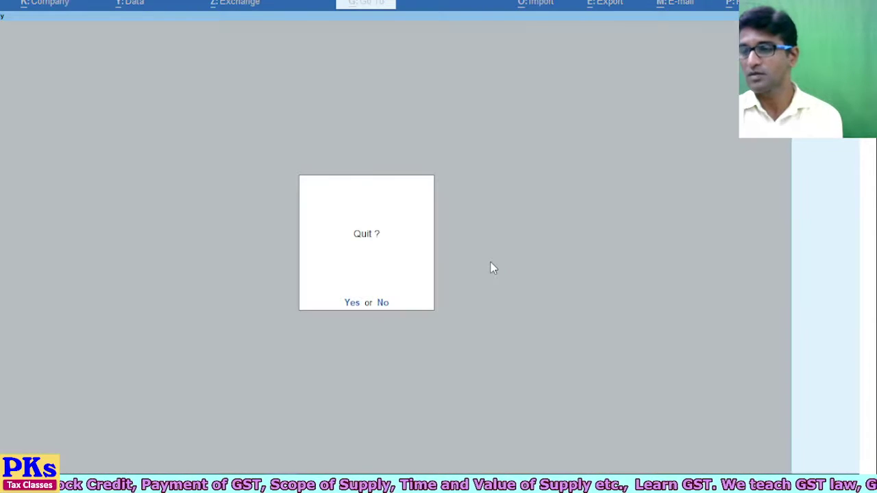
pyautogui.press('Escape')
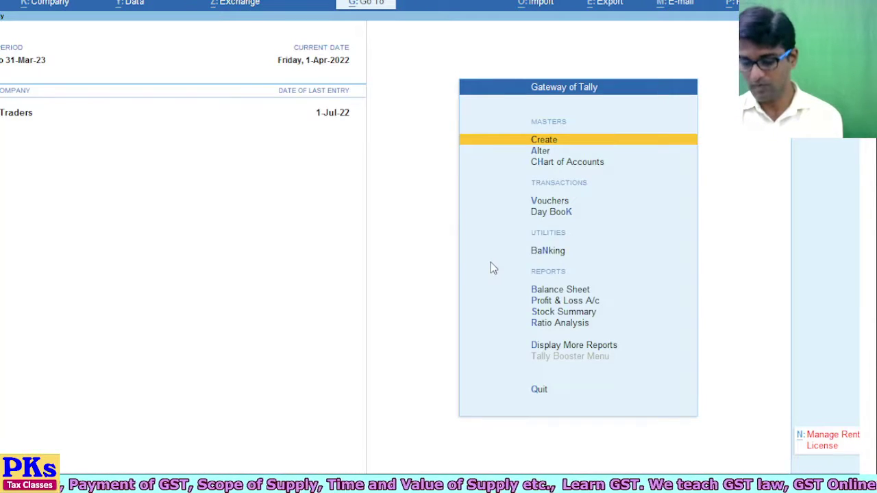
pyautogui.press('v')
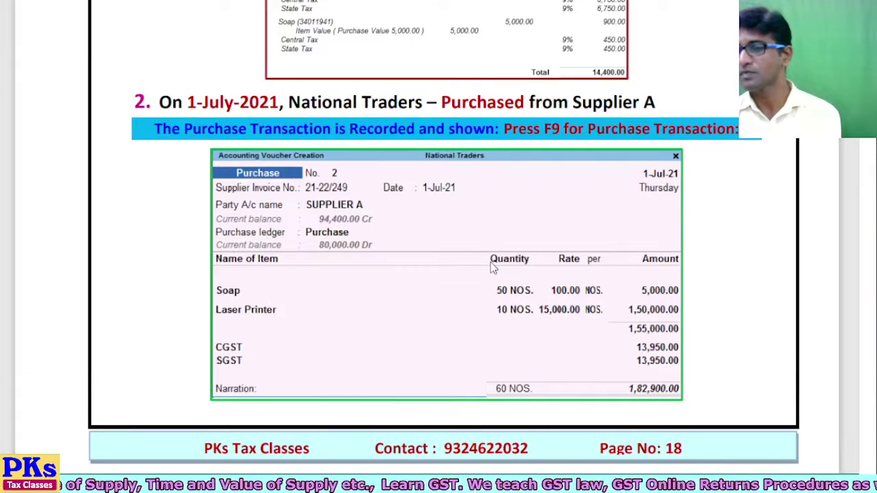
pyautogui.hotkey('alt', 'Tab')
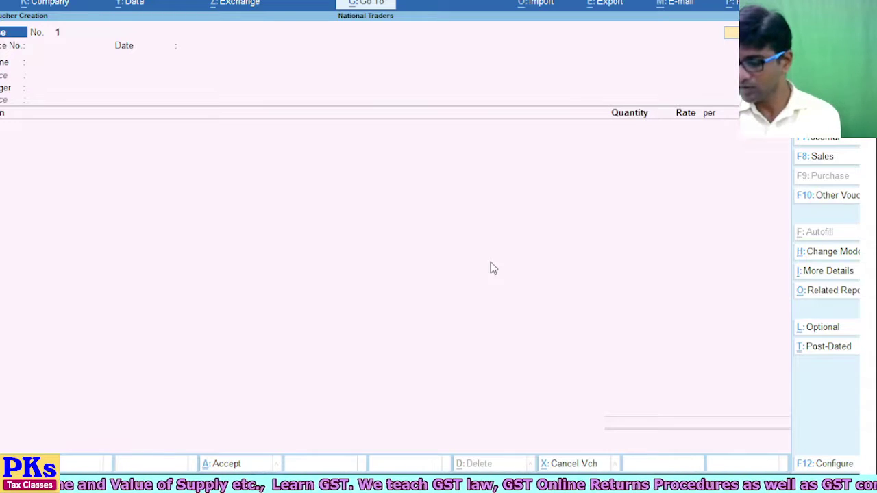
# Accept the voucher date and enter supplier invoice number 85995 dated 1-Jul-22
pyautogui.press('Return')
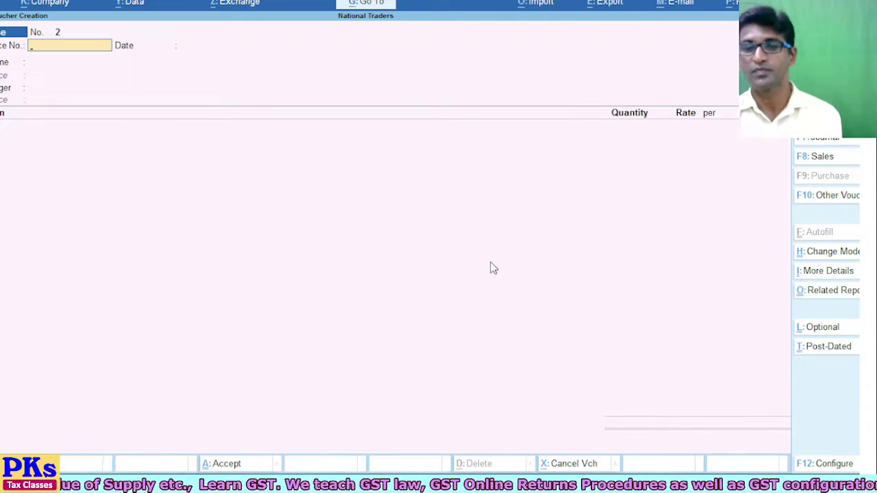
pyautogui.write('85995')
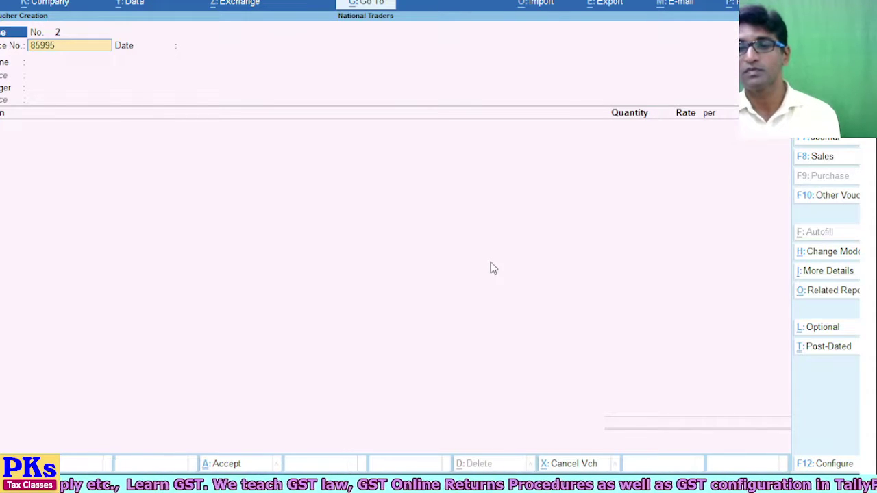
pyautogui.press('Return')
pyautogui.press('Return')
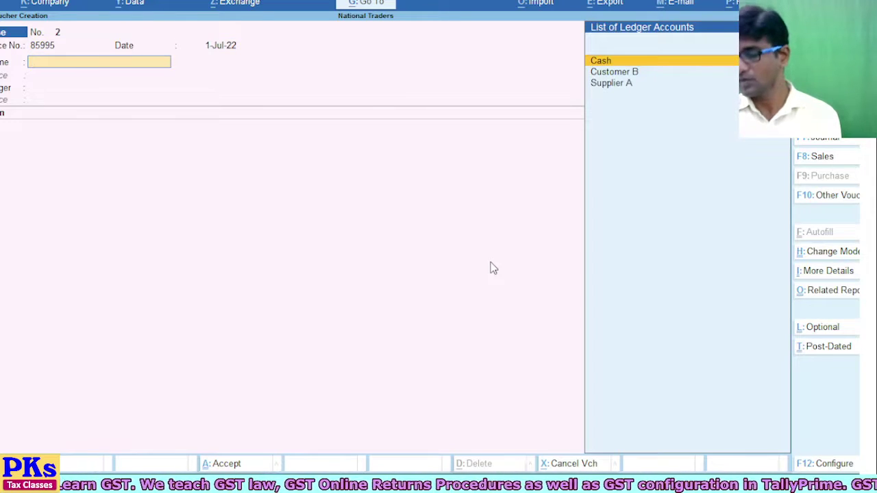
# Choose Supplier A as the party with blank receipt details, and Purchase A/c as the purchase ledger
pyautogui.press('Down')
pyautogui.press('Down')
pyautogui.press('Return')
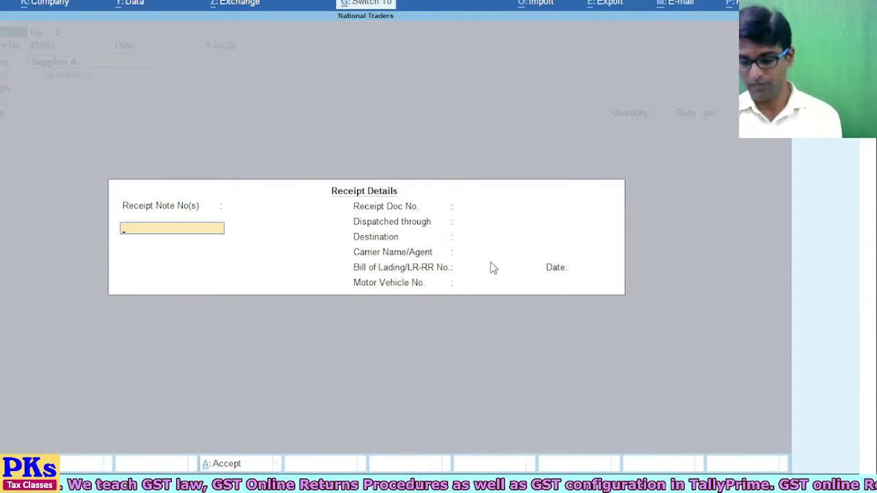
pyautogui.press('Return')
pyautogui.press('Return')
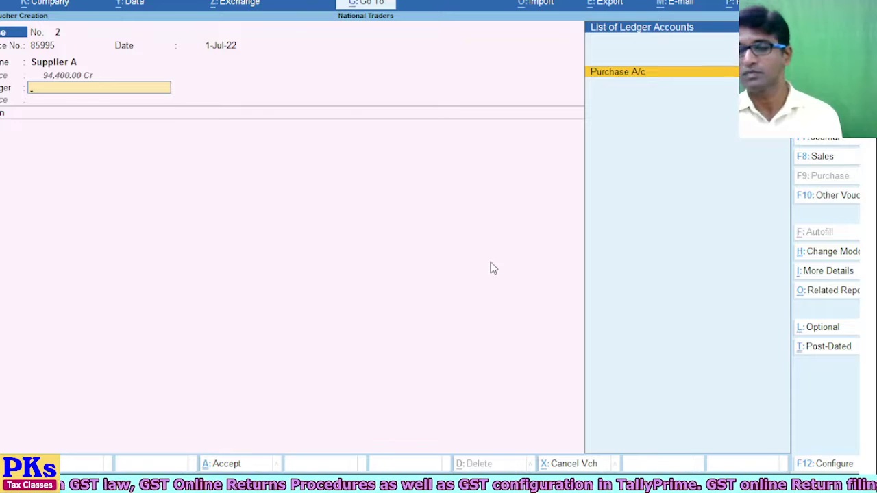
pyautogui.press('Return')
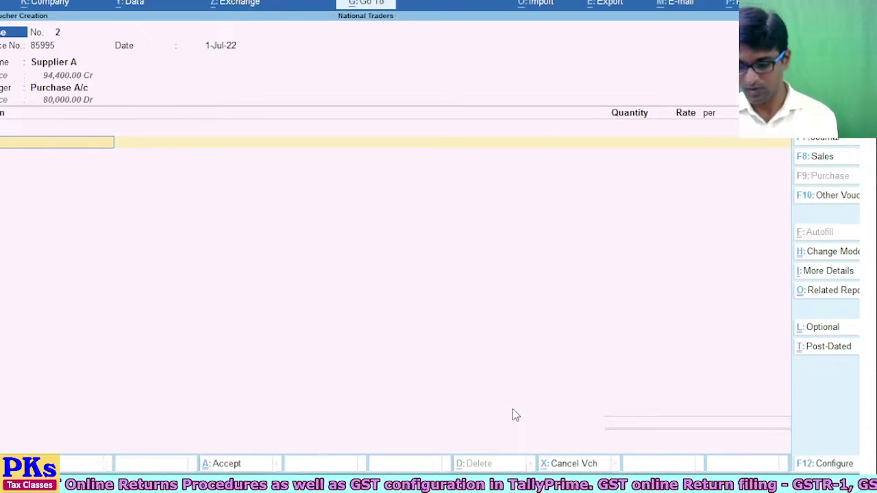
# Add Soap as the first stock item with quantity 50 NOS at a rate of 100
pyautogui.write('g')
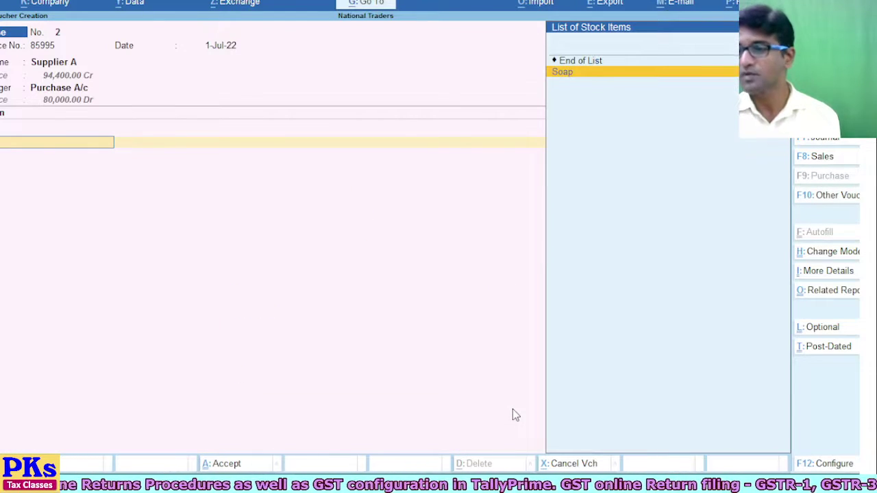
pyautogui.press('Return')
pyautogui.write('50')
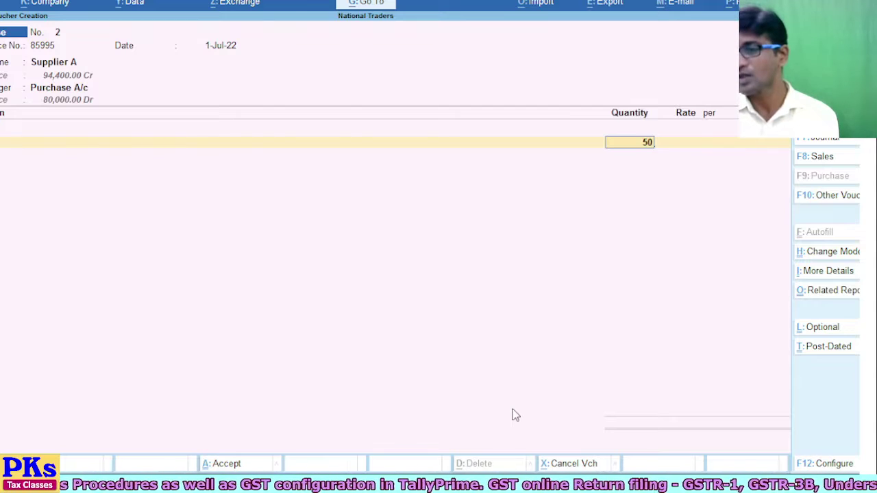
pyautogui.press('Return')
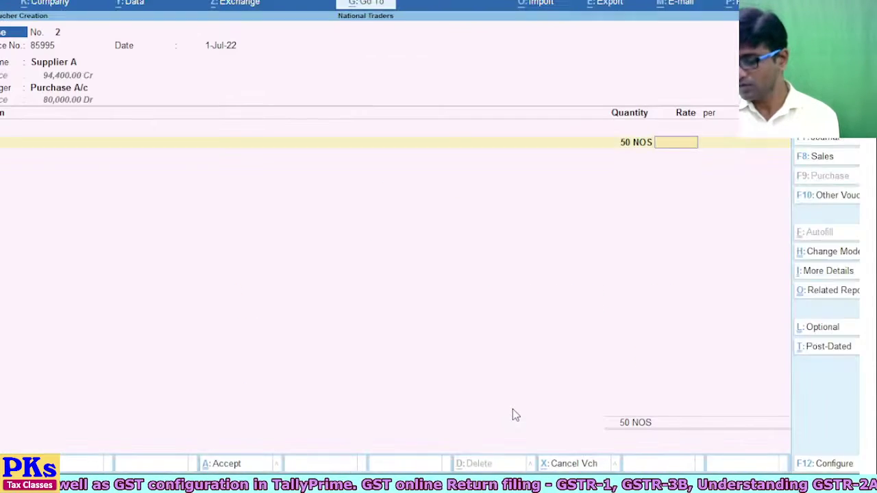
pyautogui.write('100')
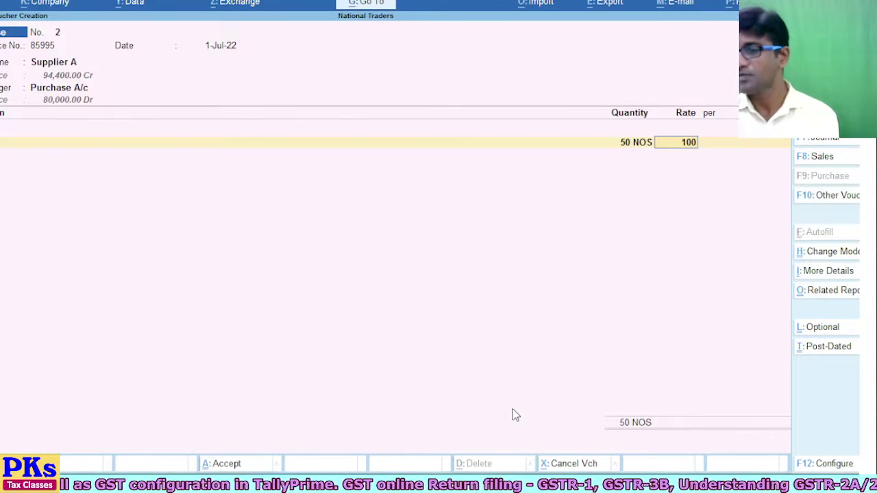
pyautogui.press('Return')
pyautogui.press('Return')
pyautogui.press('Return')
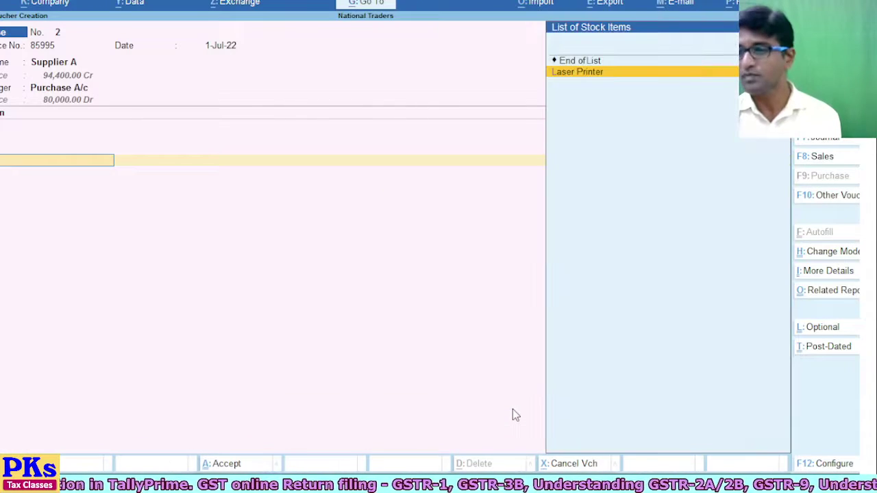
# Add Laser Printer as the second stock item with quantity 10 NOS at a rate of 15,000, following the notes
pyautogui.press('Return')
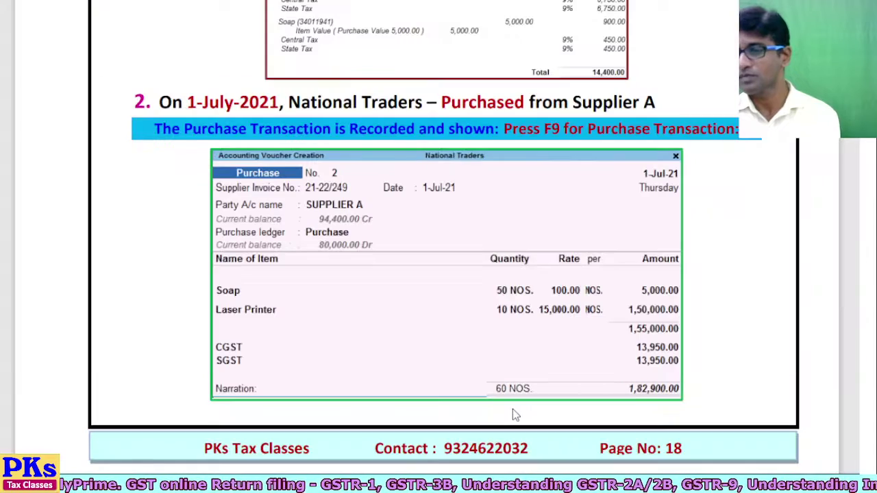
pyautogui.write('1')
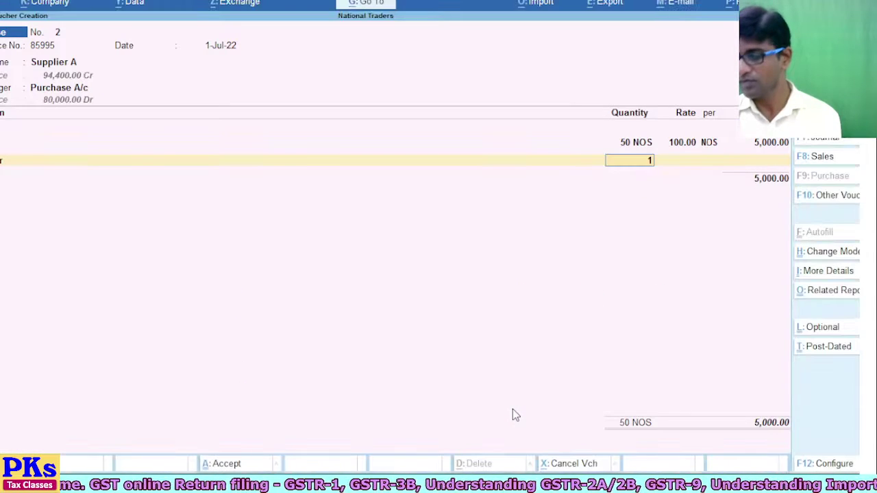
pyautogui.write('0')
pyautogui.press('Return')
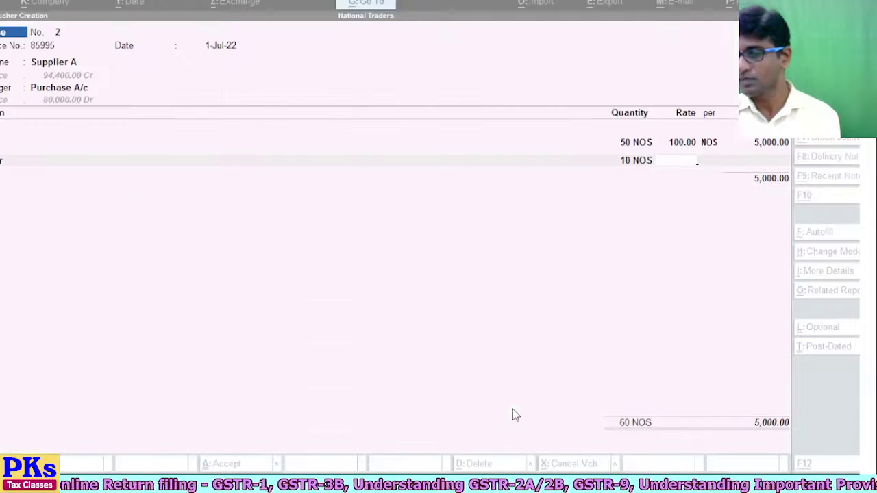
pyautogui.write('1500')
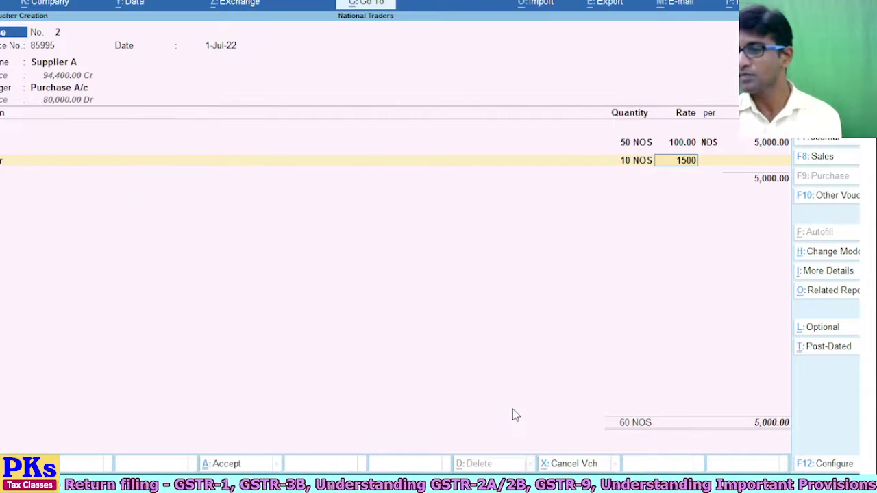
pyautogui.write('0')
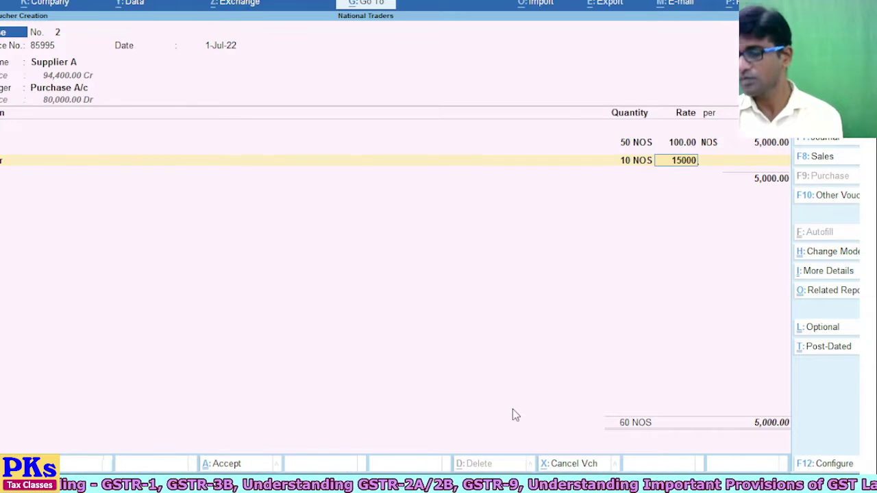
pyautogui.press('Return')
pyautogui.hotkey('alt', 'Tab')
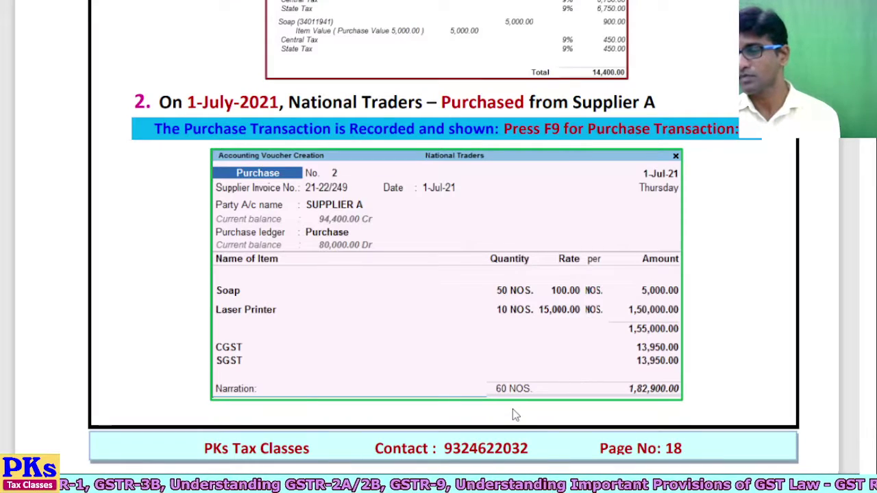
pyautogui.hotkey('alt', 'Tab')
pyautogui.press('Return')
pyautogui.press('Return')
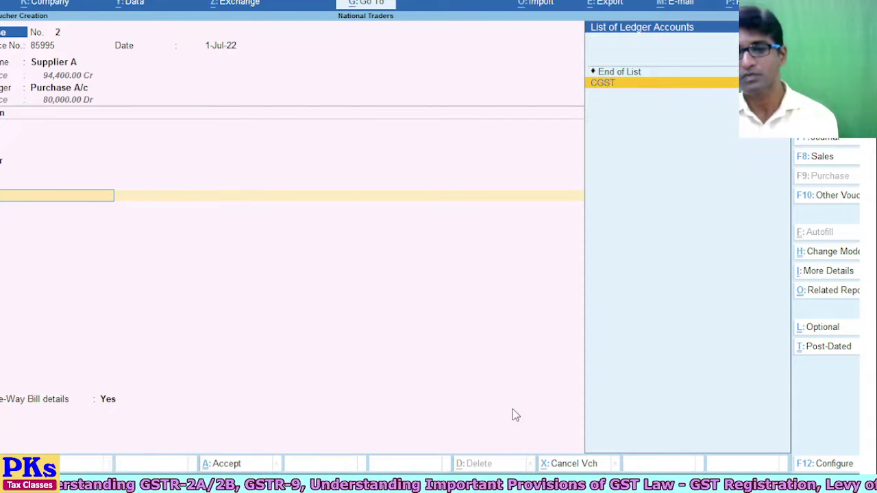
# Add the CGST and SGST ledgers with their calculated amounts and move on to the e-Way Bill details option
pyautogui.press('Return')
pyautogui.hotkey('alt', 'Tab')
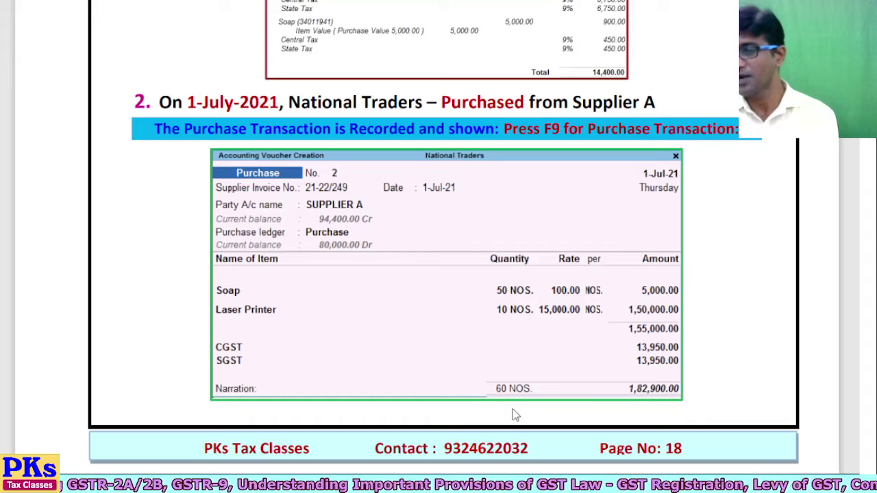
pyautogui.hotkey('alt', 'Tab')
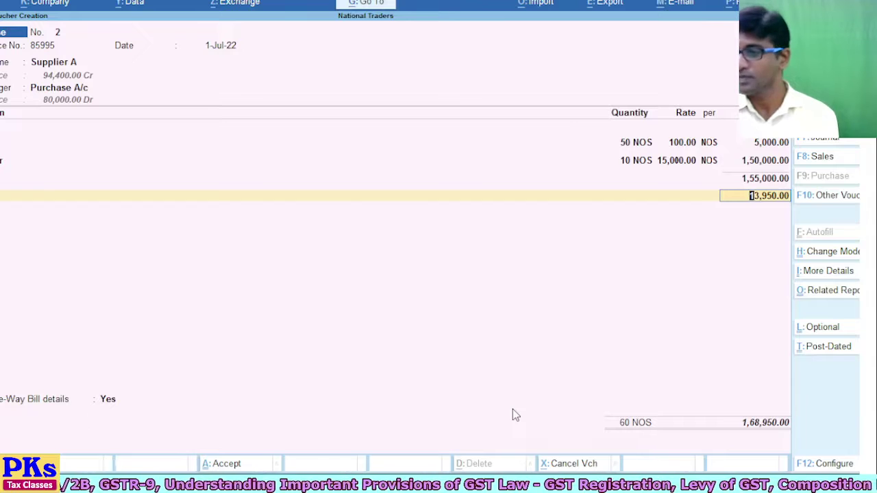
pyautogui.press('Return')
pyautogui.write('c')
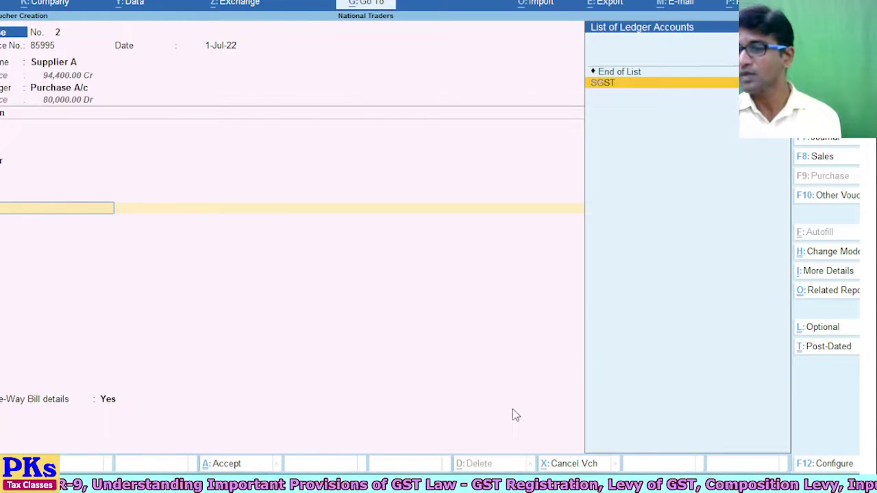
pyautogui.press('Return')
pyautogui.press('Return')
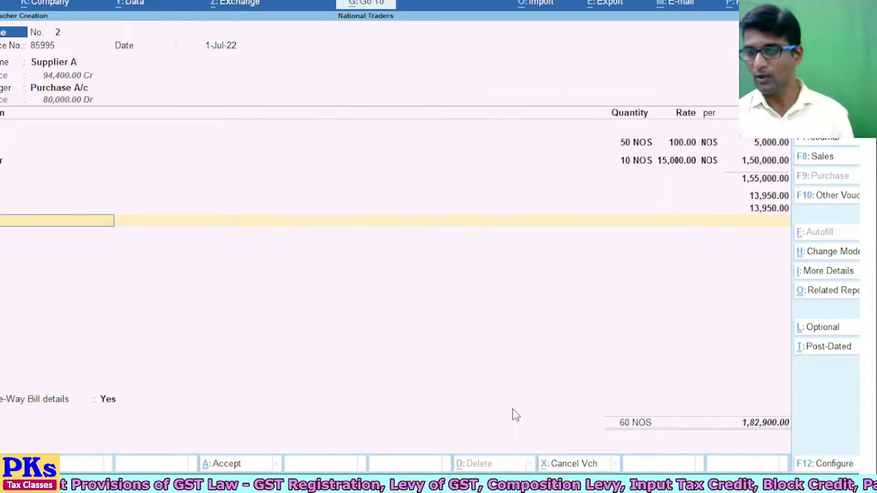
pyautogui.press('Return')
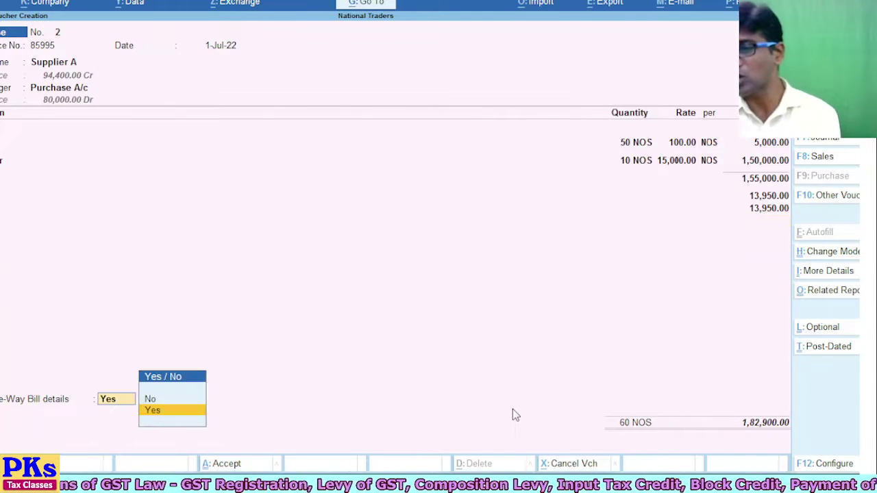
# Set the option to provide e-Way Bill details to No for purchase invoice 85995
pyautogui.press('Return')
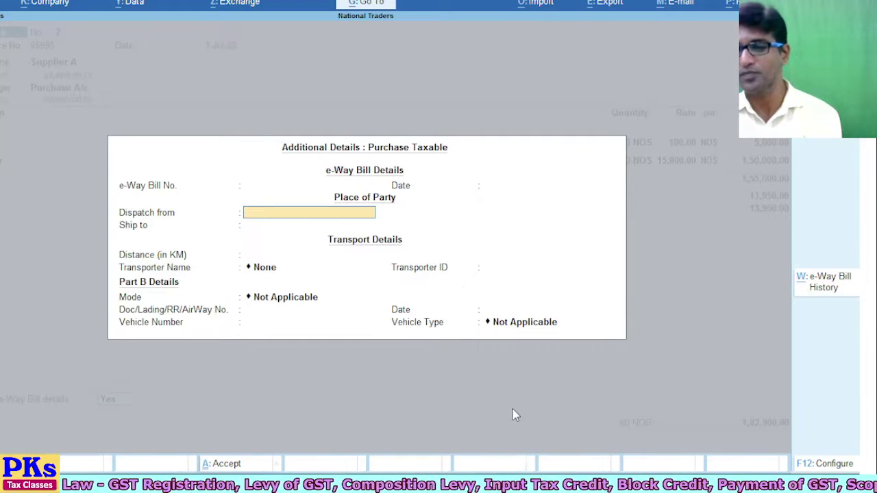
pyautogui.press('Escape')
pyautogui.press('Up')
pyautogui.press('Return')
# Set the due date of bill reference 85995 to 31-7 for Supplier A and save the purchase voucher
pyautogui.press('Return')
pyautogui.press('Return')
pyautogui.write('31-7')
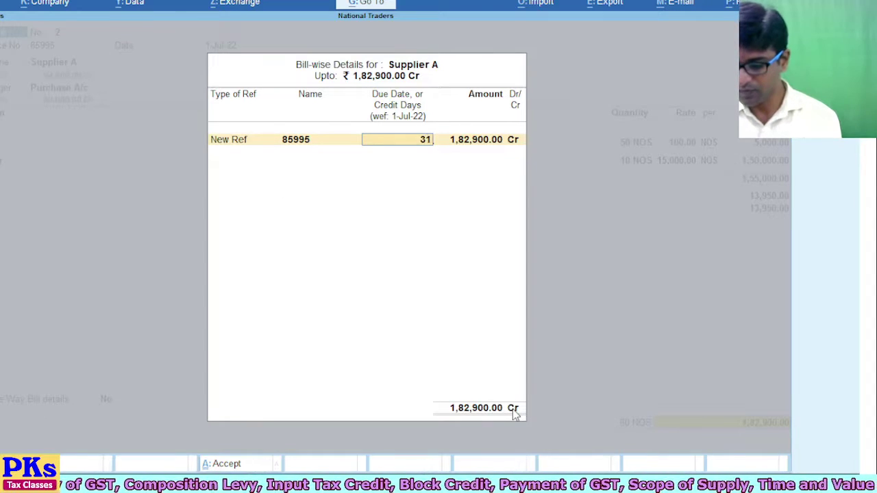
pyautogui.press('Return')
pyautogui.press('Return')
pyautogui.press('Return')
pyautogui.press('Return')
pyautogui.press('Return')
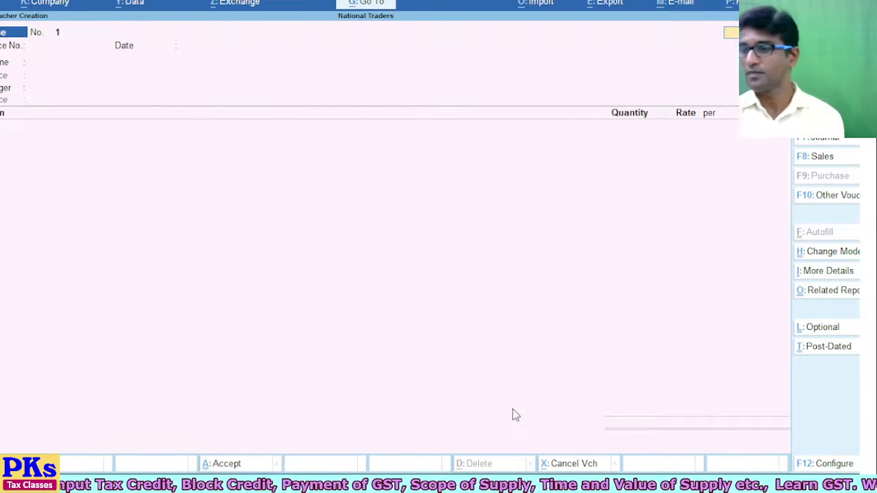
# Leave voucher creation and open the Day Book for the period from 1-Apr-22 to 31-3
pyautogui.press('Escape')
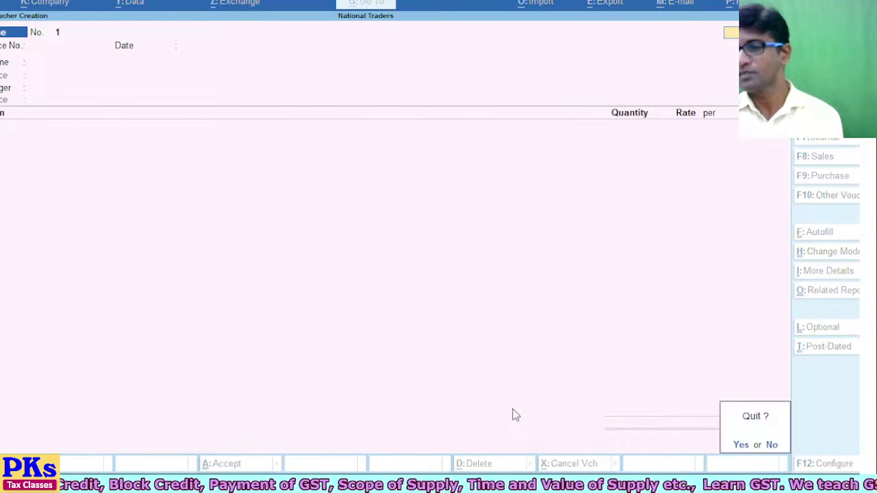
pyautogui.press('Return')
pyautogui.press('d')
pyautogui.press('d')
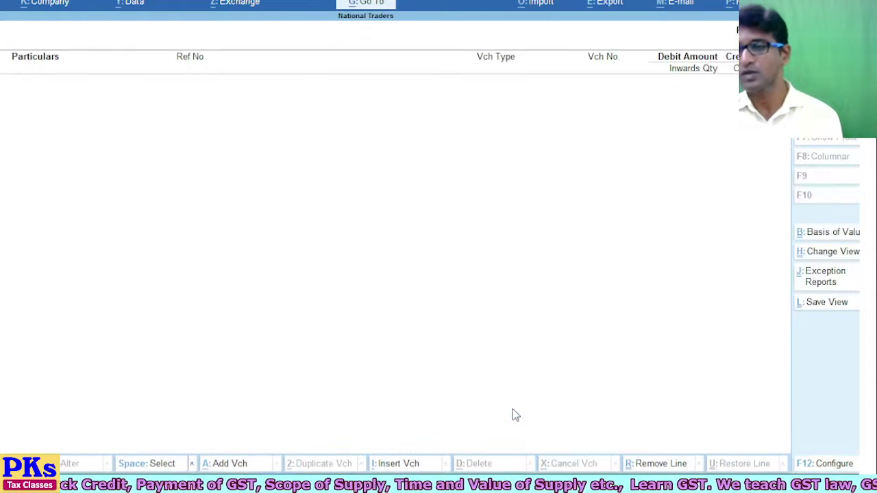
pyautogui.press('F2')
pyautogui.press('Return')
pyautogui.write('31-3')
pyautogui.press('Return')
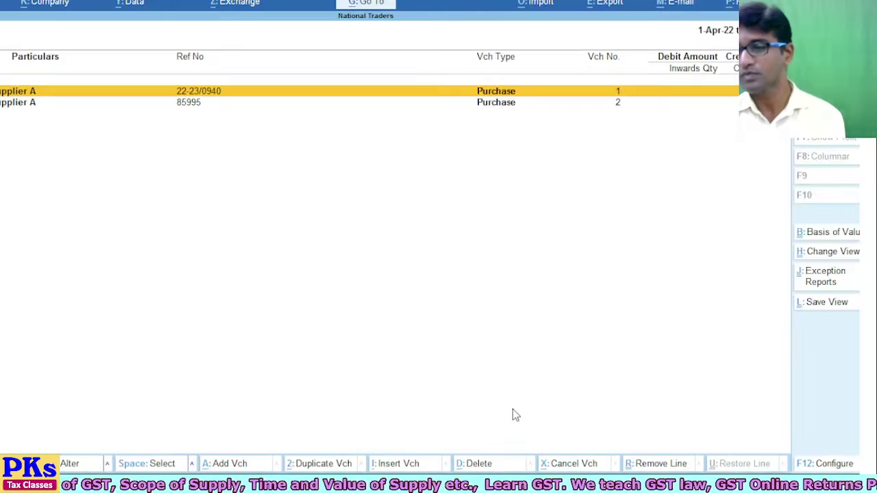
# Open purchase voucher 2 with invoice number 85995 and change its mode to As Voucher
pyautogui.press('Down')
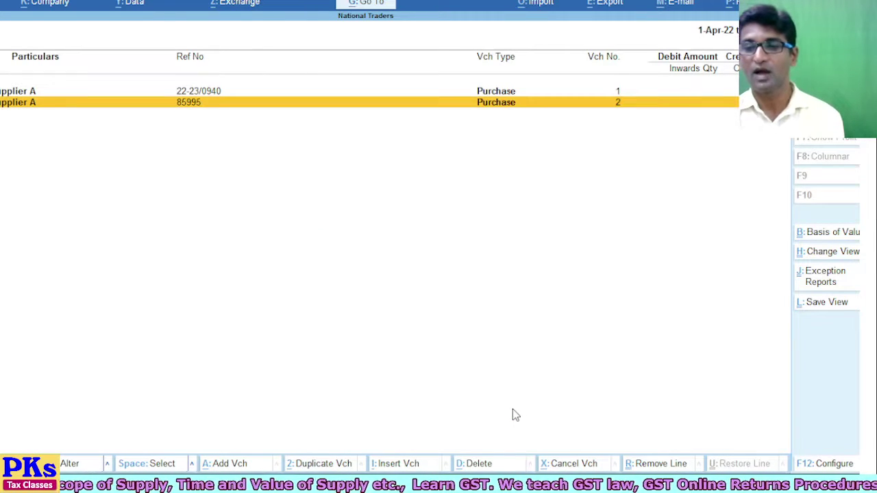
pyautogui.press('Return')
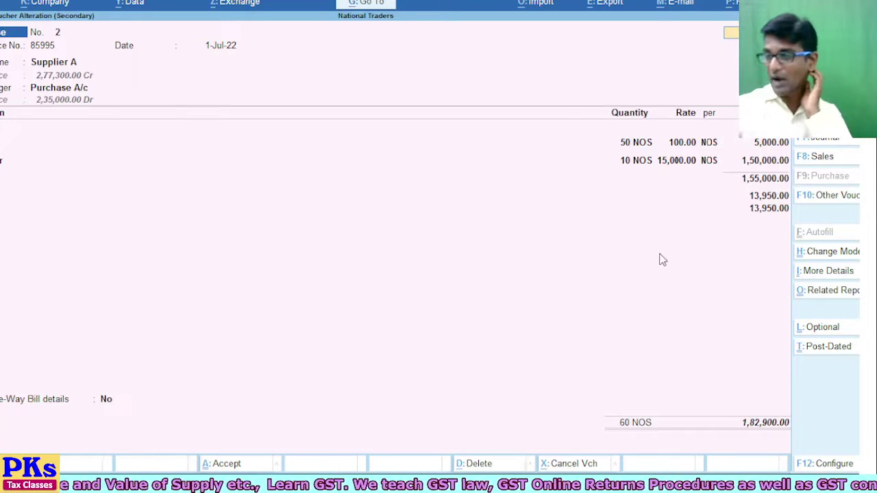
pyautogui.click(835, 256)
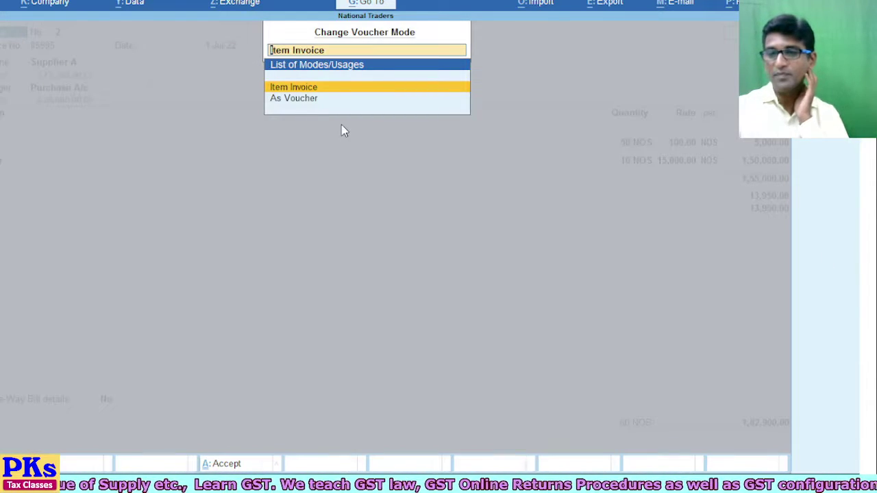
pyautogui.click(302, 103)
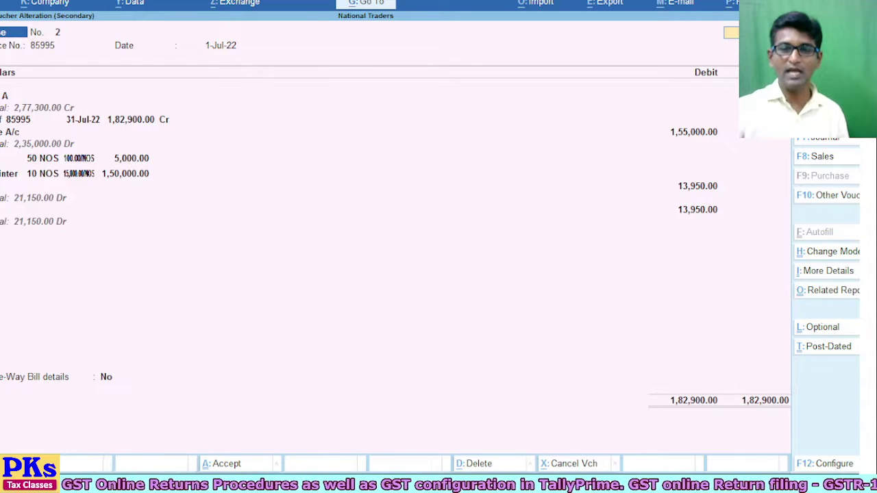
# Review Supplier A's receipt details, party details and bill-wise reference in the purchase voucher
pyautogui.click(3, 96)
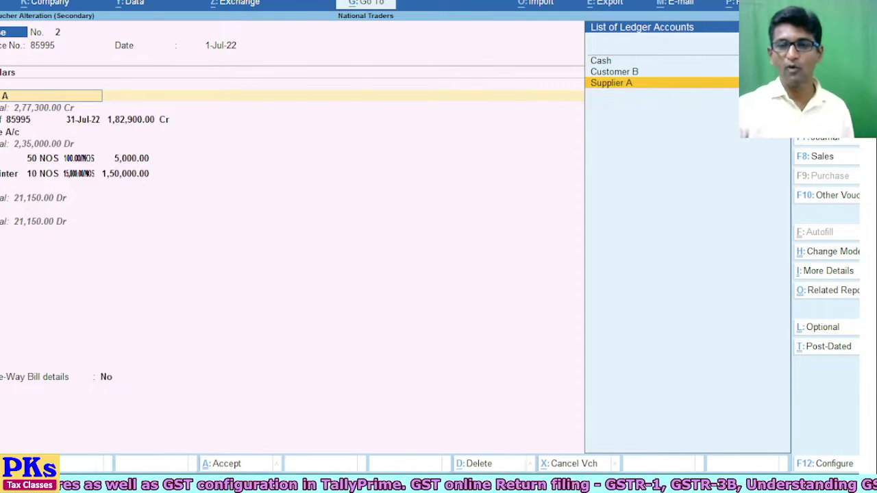
pyautogui.press('Return')
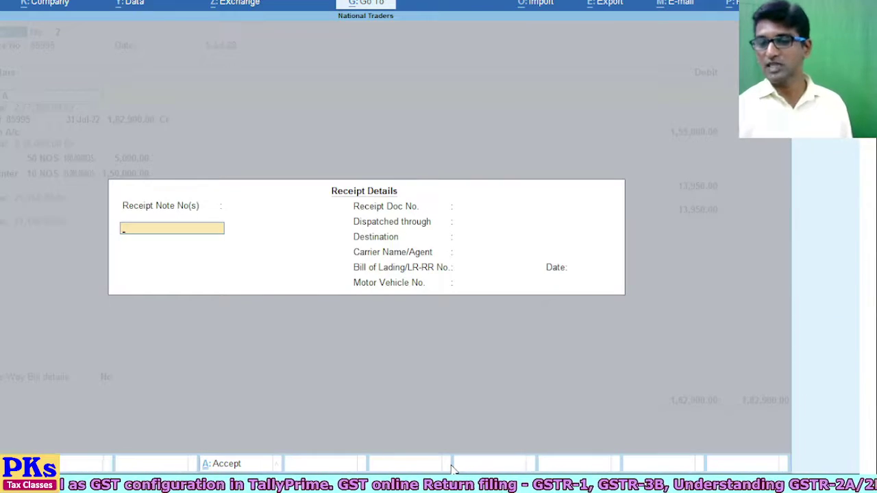
pyautogui.hotkey('ctrl', 'a')
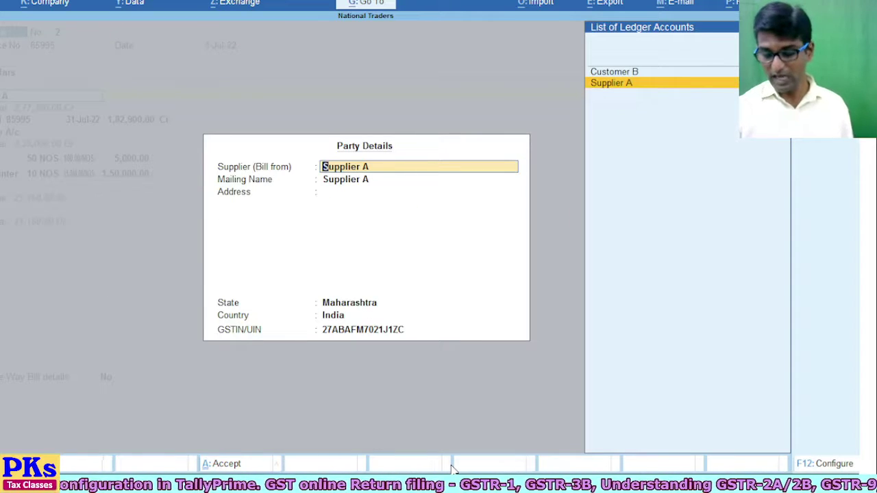
pyautogui.hotkey('ctrl', 'a')
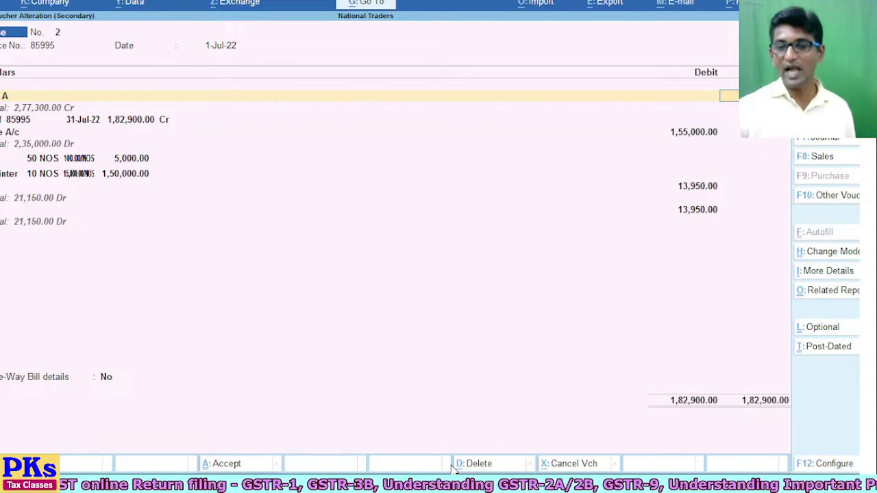
pyautogui.press('Return')
pyautogui.press('Return')
pyautogui.press('Return')
pyautogui.press('Return')
pyautogui.press('Return')
pyautogui.press('Return')
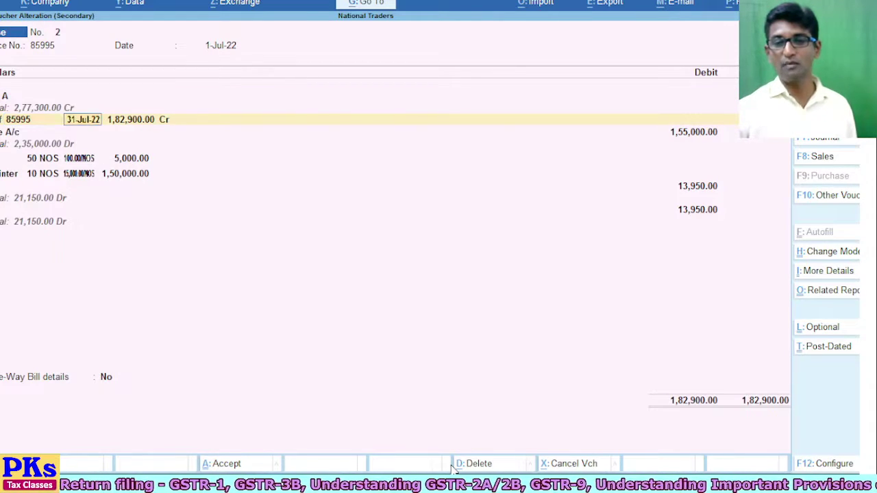
pyautogui.press('Return')
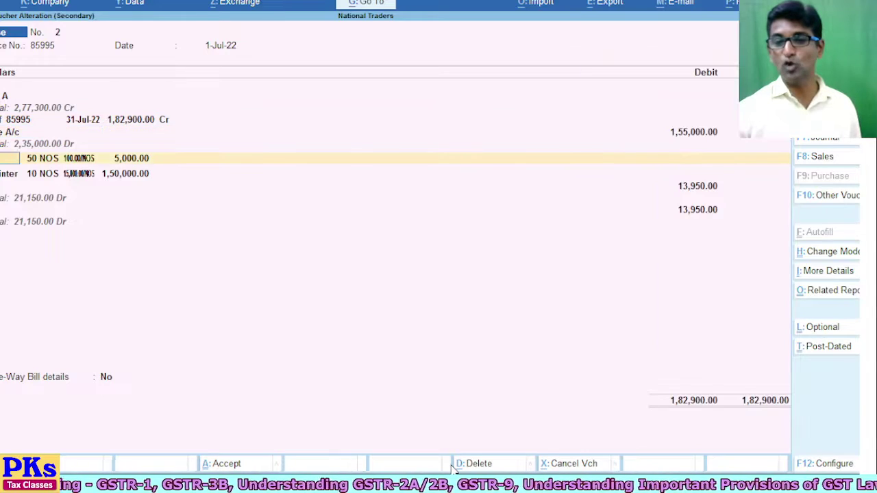
# Review the stock item lines with their quantities, rates and amounts under Purchase A/c
pyautogui.press('Return')
pyautogui.press('Return')
pyautogui.press('Return')
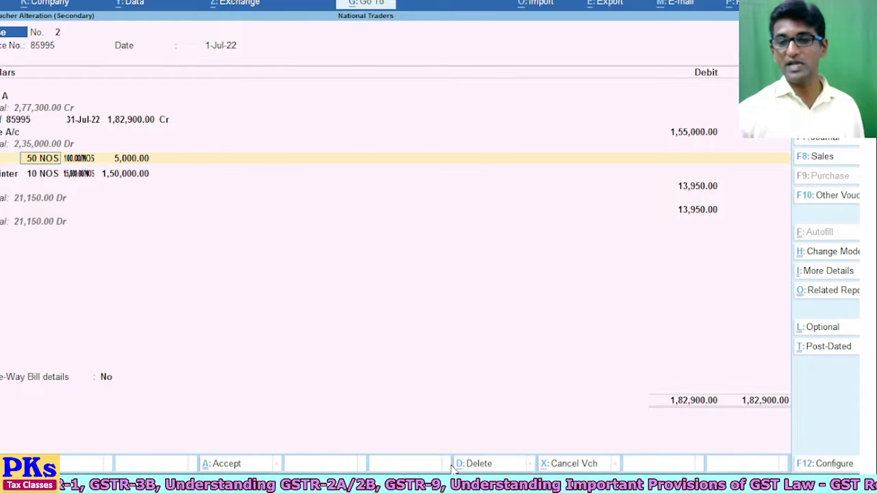
pyautogui.press('Return')
pyautogui.press('Return')
pyautogui.press('Return')
pyautogui.press('Return')
pyautogui.press('Return')
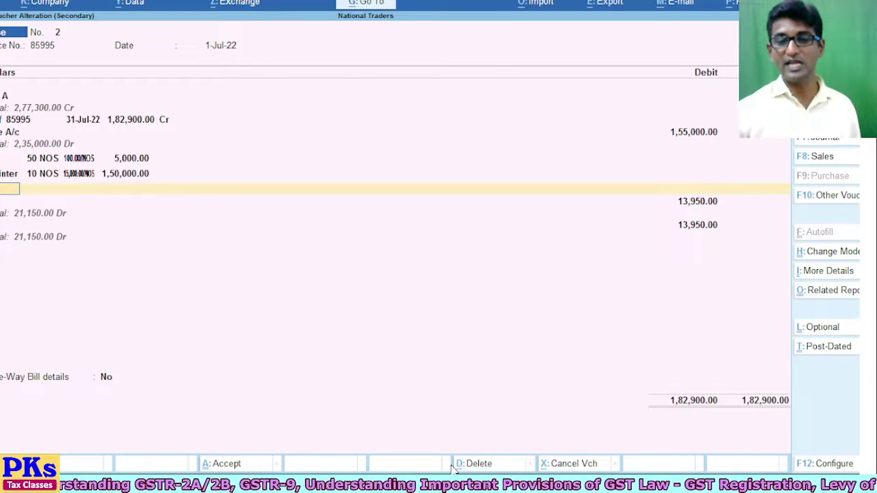
pyautogui.press('Return')
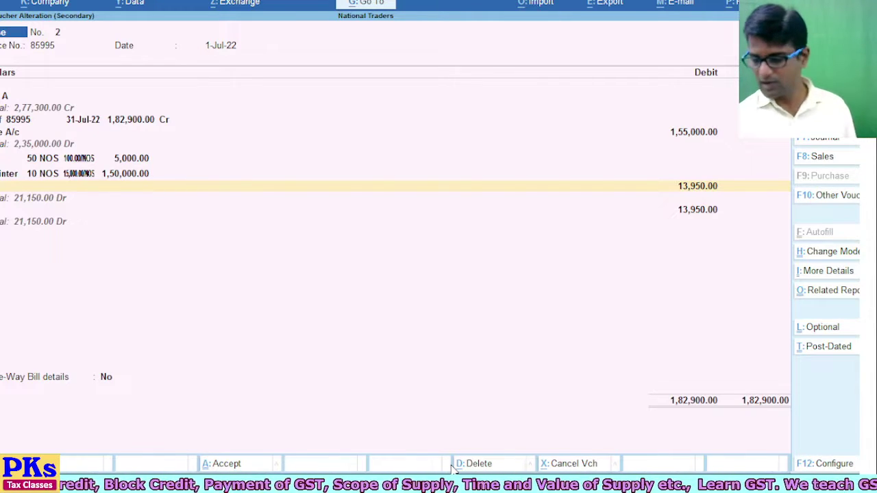
# Switch the purchase voucher back to Item Invoice mode and quit it without saving
pyautogui.click(832, 252)
pyautogui.press('Up')
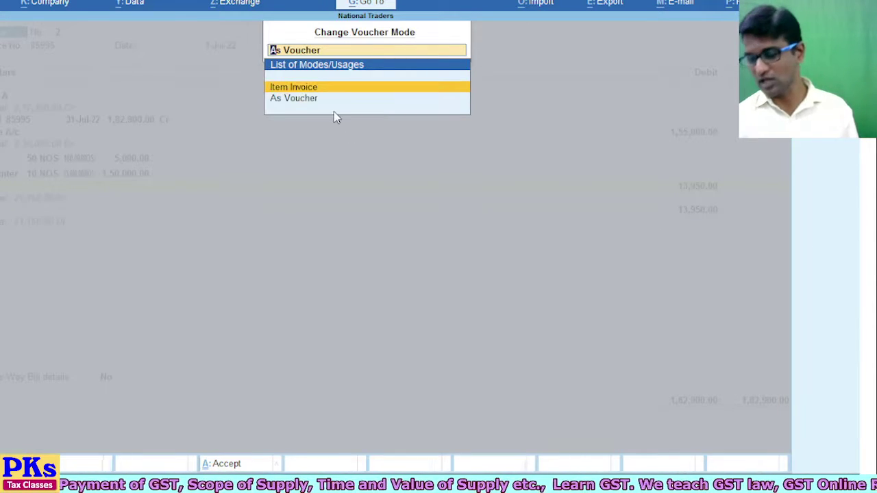
pyautogui.press('Return')
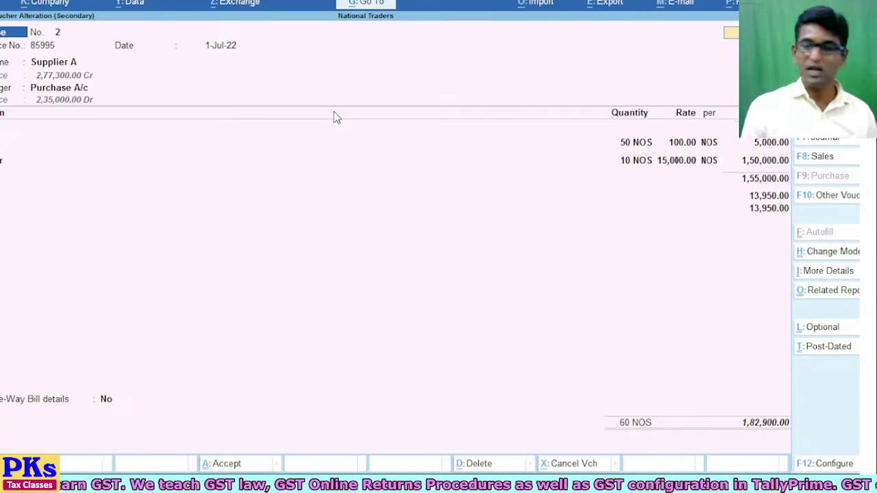
pyautogui.click(838, 255)
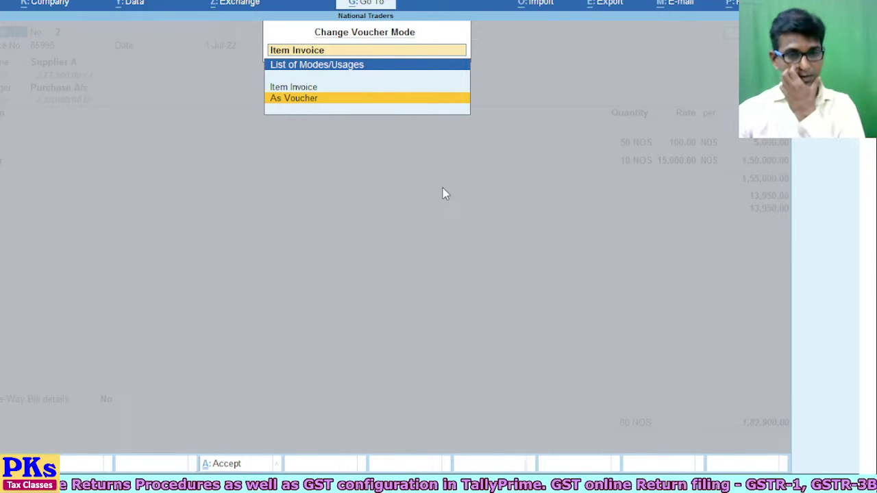
pyautogui.press('Up')
pyautogui.press('Return')
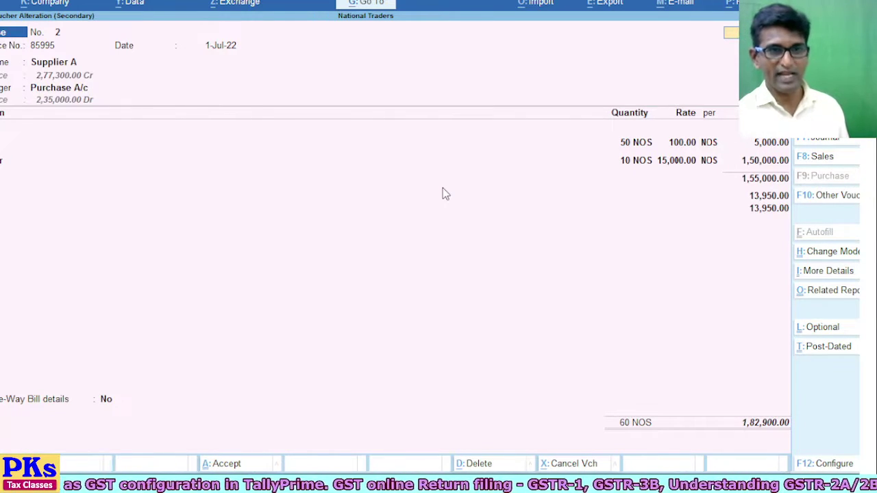
pyautogui.press('Escape')
pyautogui.press('y')
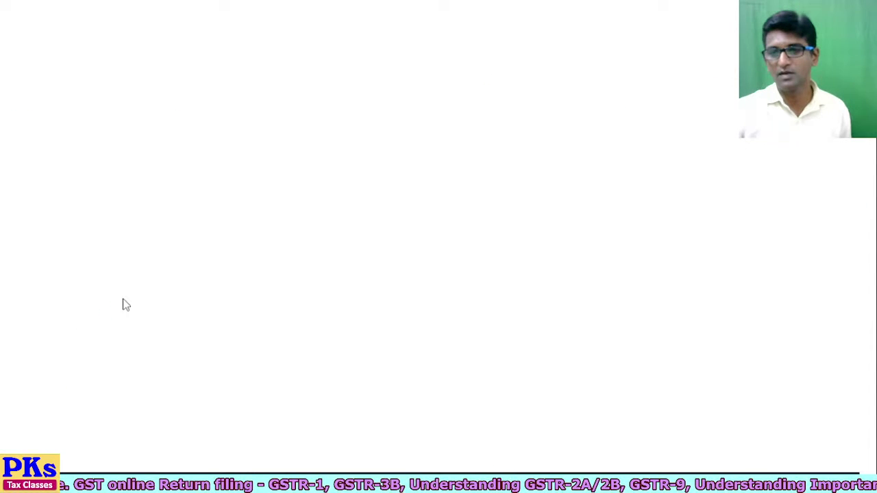
# Switch to the web browser and open the login page of the GST portal in a new tab
pyautogui.hotkey('ctrl', 't')
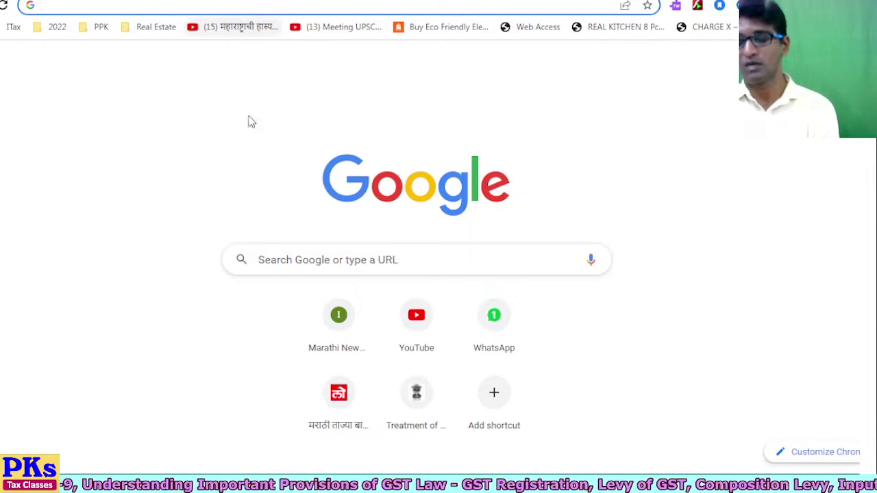
pyautogui.write('gst')
pyautogui.press('Return')
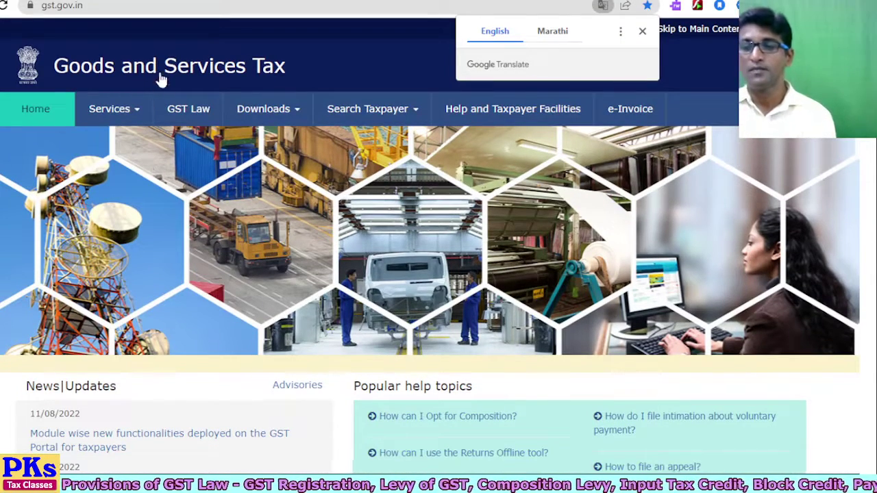
pyautogui.click(823, 65)
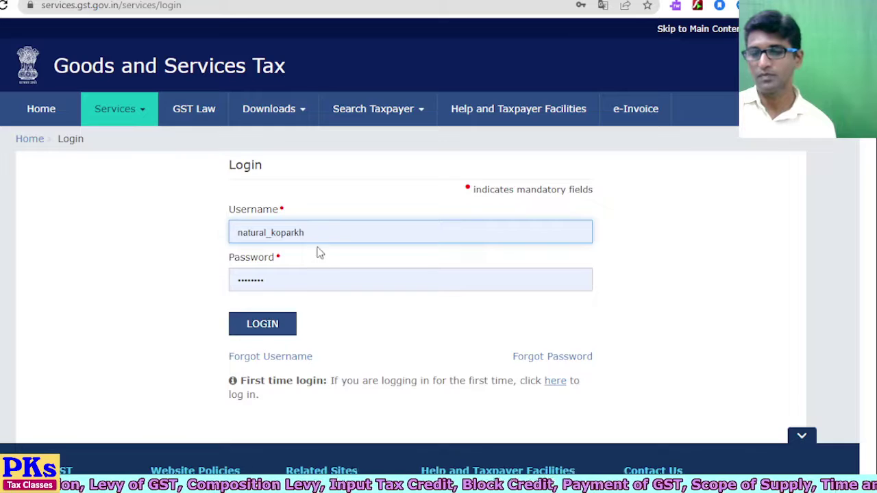
# Log in to the GST portal with a saved username and password and the captcha characters
pyautogui.click(311, 283)
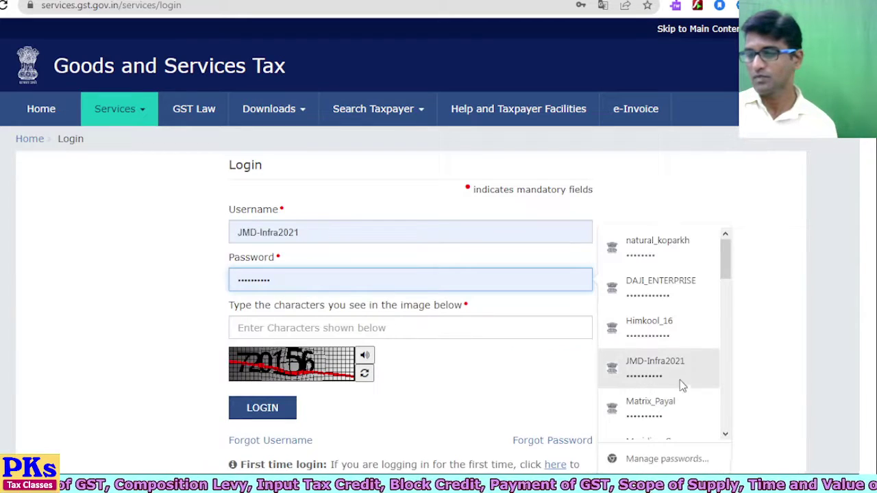
pyautogui.click(655, 328)
pyautogui.click(267, 328)
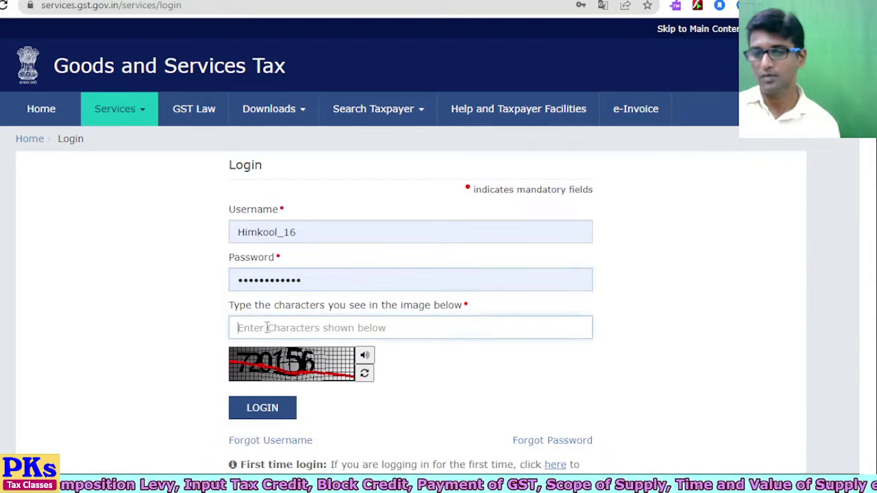
pyautogui.write('720156')
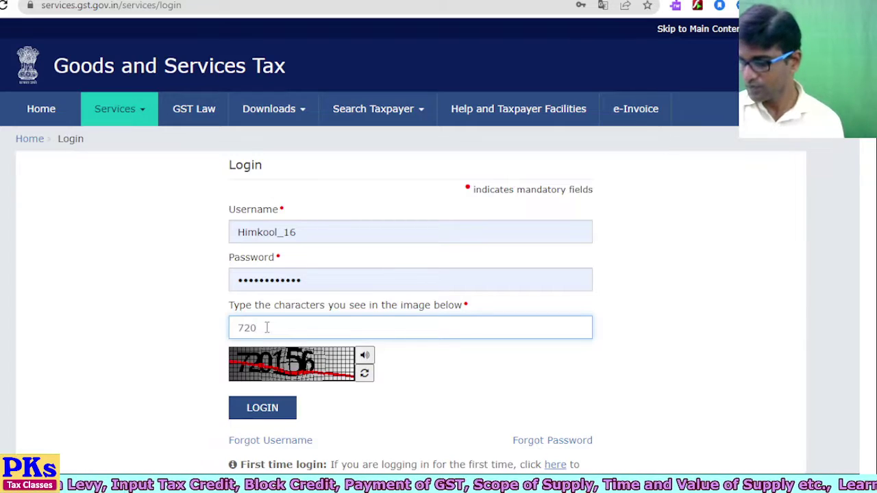
pyautogui.click(268, 409)
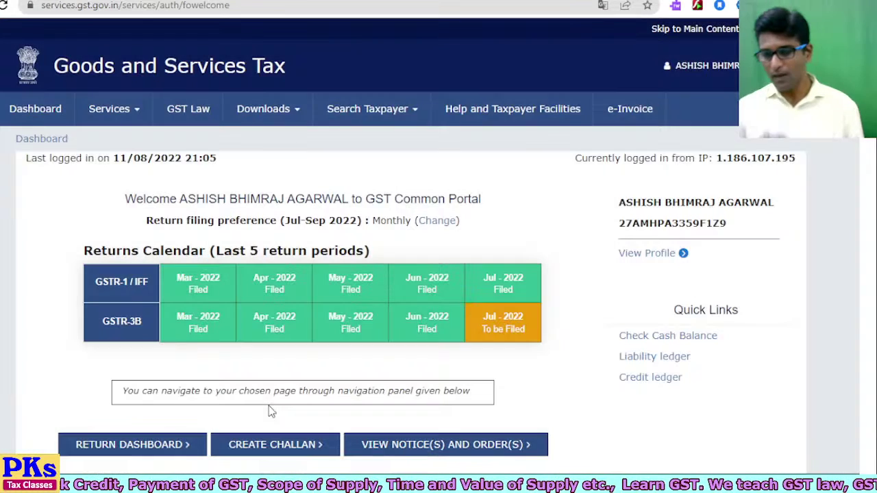
# Continue to the dashboard and open Part-1, return related liabilities, of the Electronic Liability Register
pyautogui.scroll(-1, 269, 405)
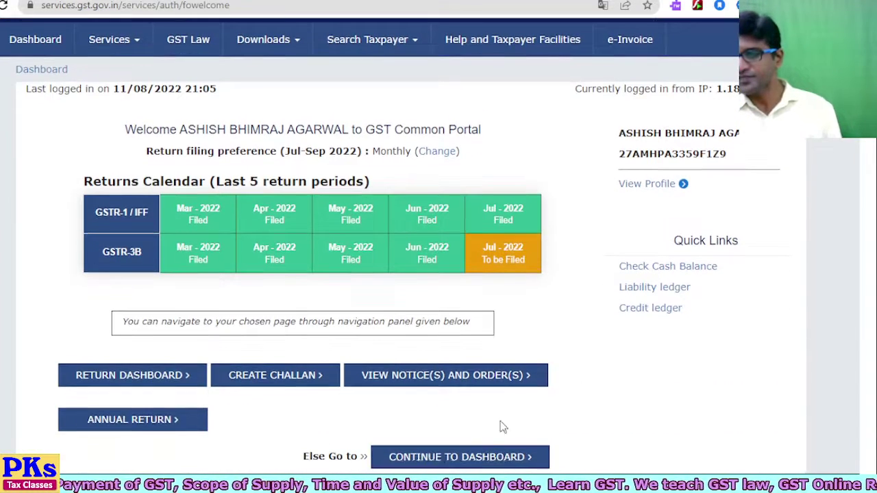
pyautogui.click(460, 462)
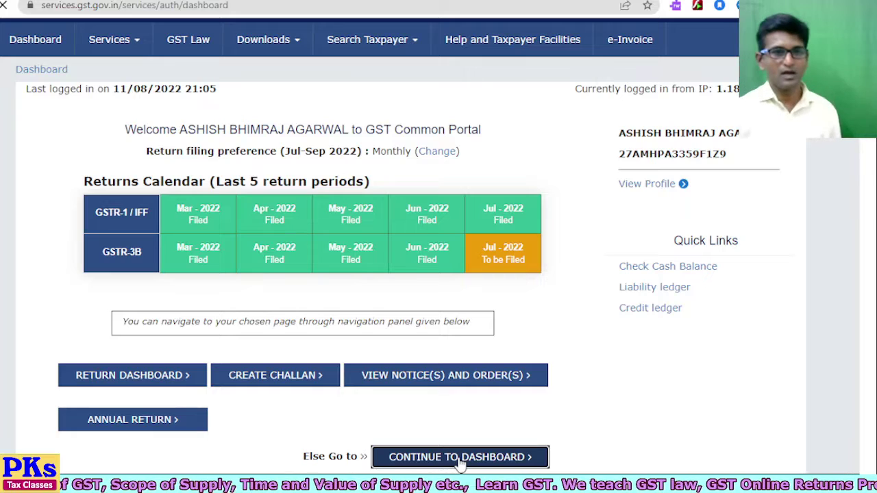
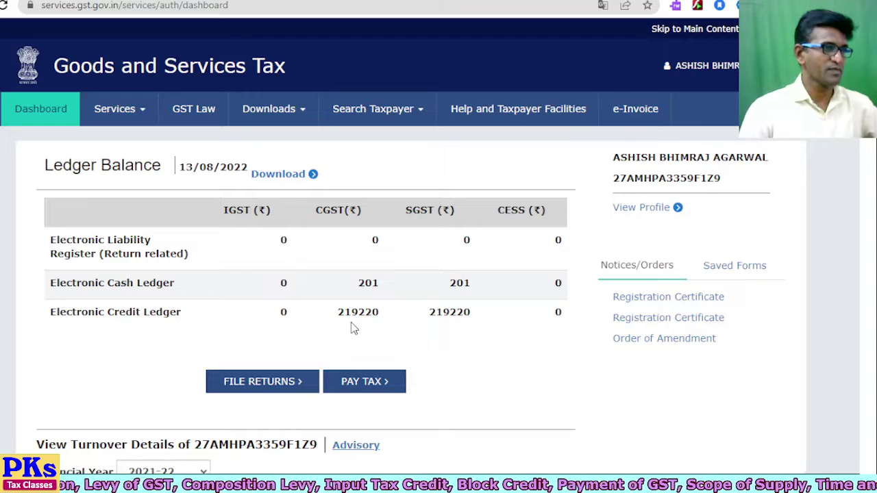
pyautogui.click(141, 119)
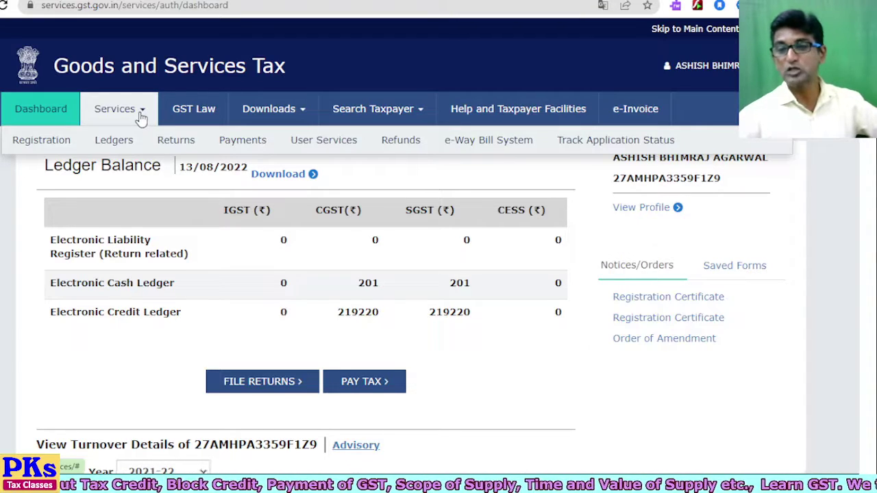
pyautogui.click(122, 146)
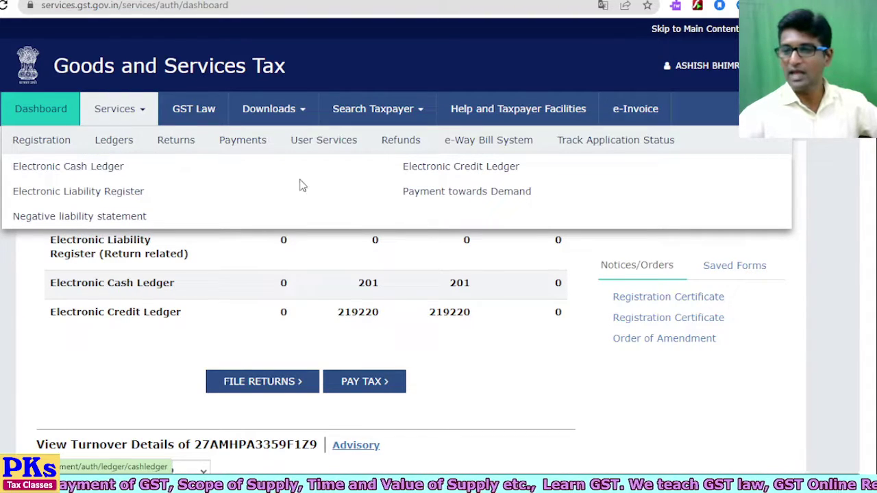
pyautogui.click(87, 195)
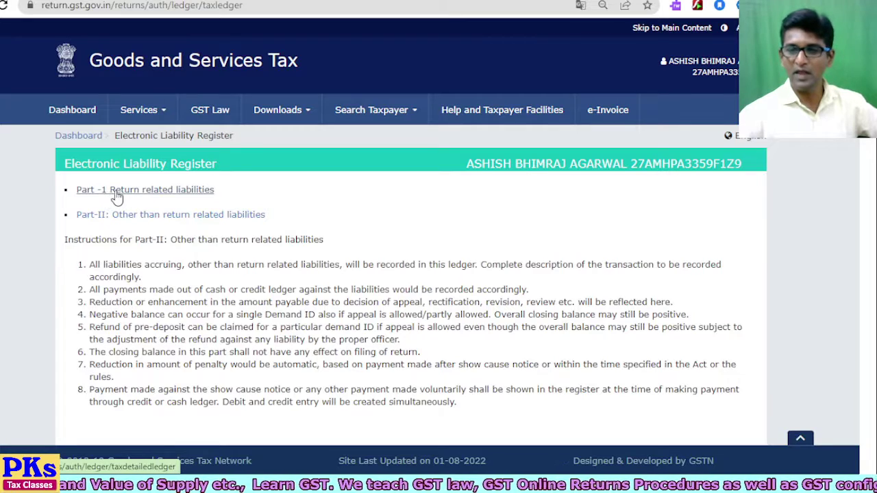
pyautogui.click(140, 195)
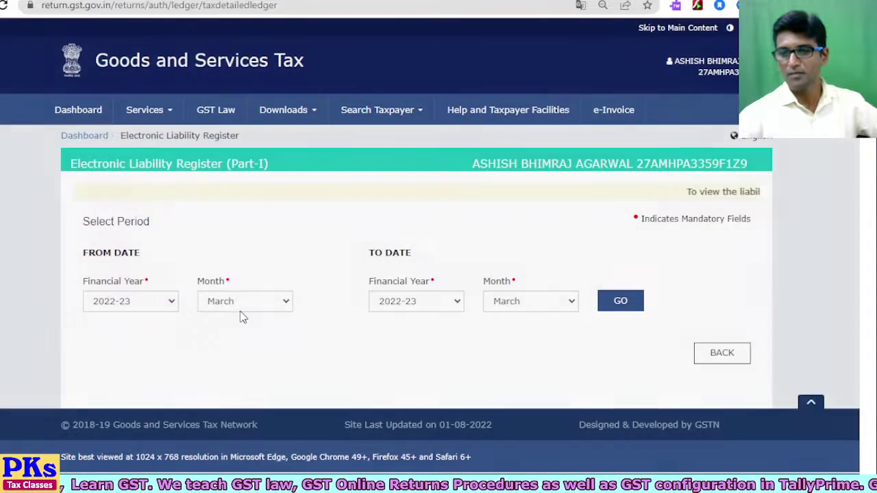
# Display the liability register entries for the period April to June of financial year 2022-23
pyautogui.click(243, 308)
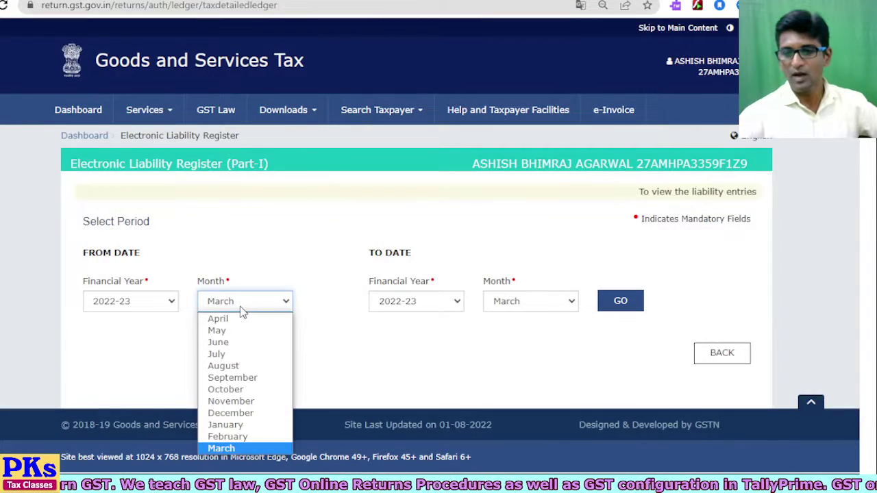
pyautogui.click(218, 342)
pyautogui.click(514, 307)
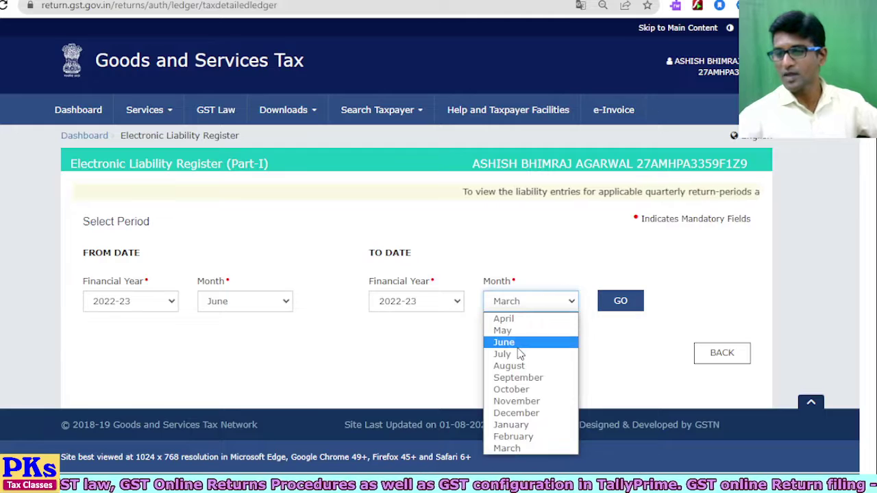
pyautogui.click(507, 342)
pyautogui.click(239, 308)
pyautogui.click(236, 317)
pyautogui.click(611, 310)
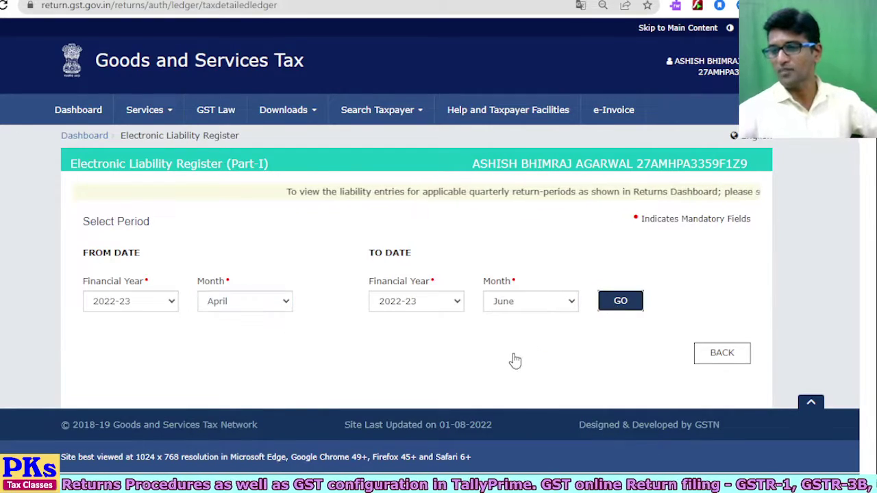
# Examine the first page of liability entries, comparing reference numbers, debit or credit type and tax amounts
pyautogui.scroll(-3, 514, 353)
pyautogui.scroll(-3, 516, 356)
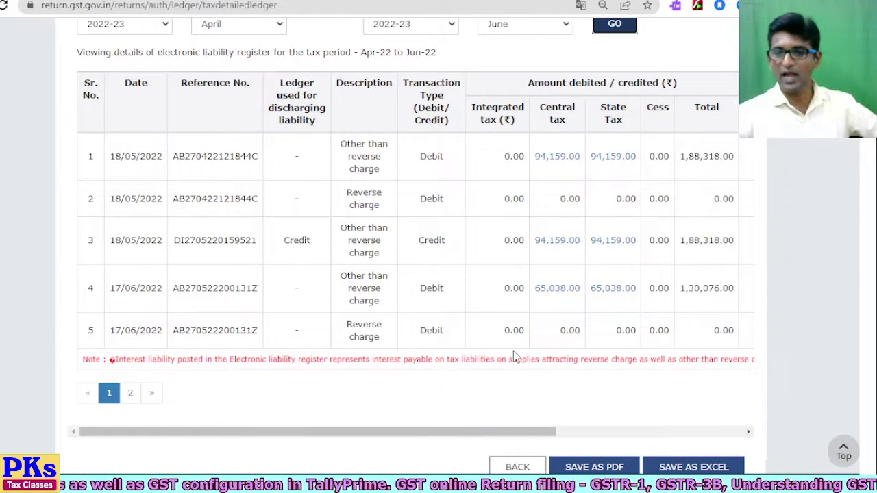
pyautogui.click(129, 400)
pyautogui.click(111, 398)
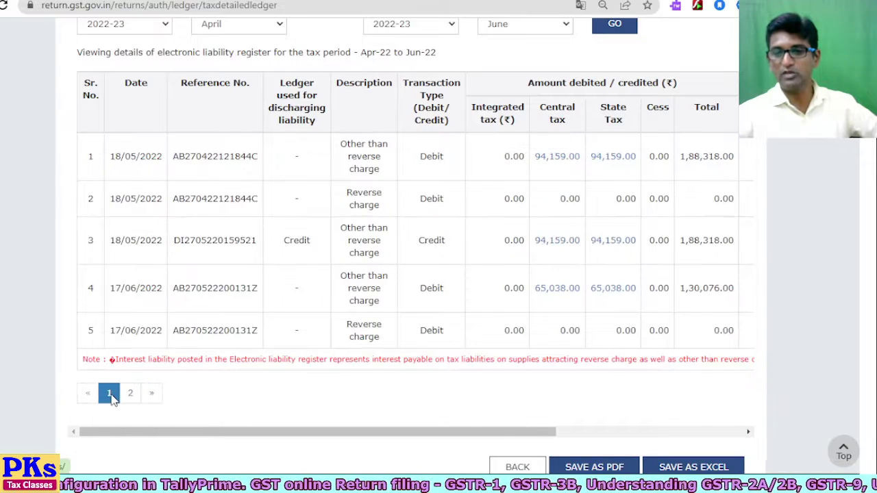
pyautogui.scroll(1, 151, 215)
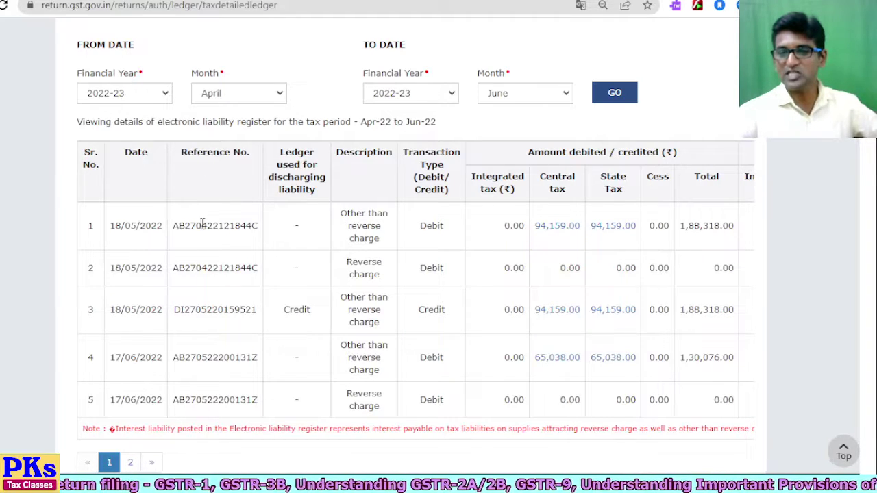
pyautogui.moveTo(197, 226); pyautogui.dragTo(233, 238)
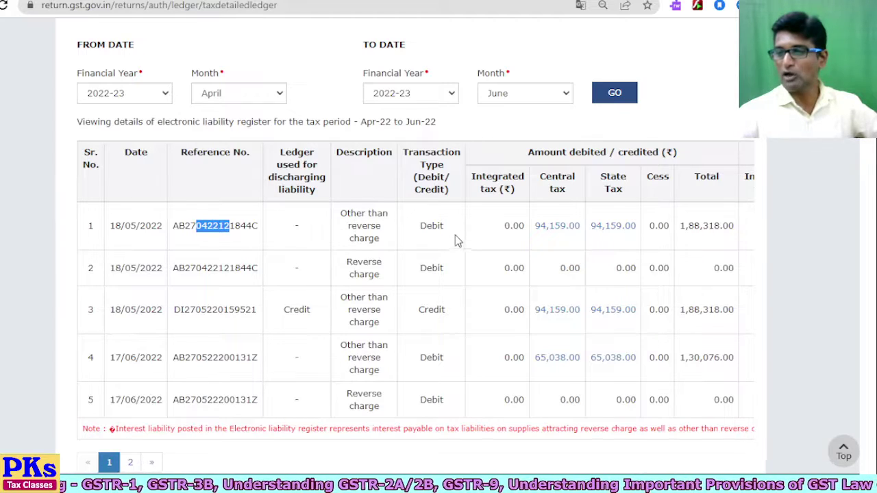
pyautogui.click(435, 228)
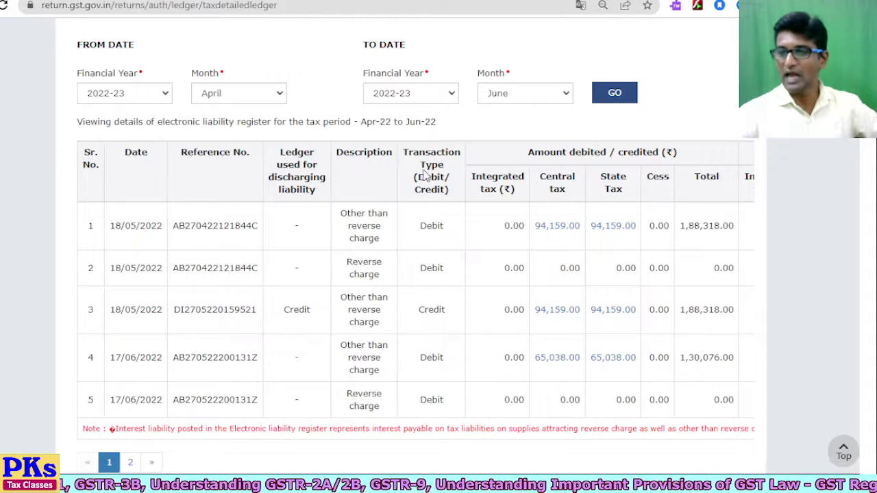
pyautogui.doubleClick(430, 227)
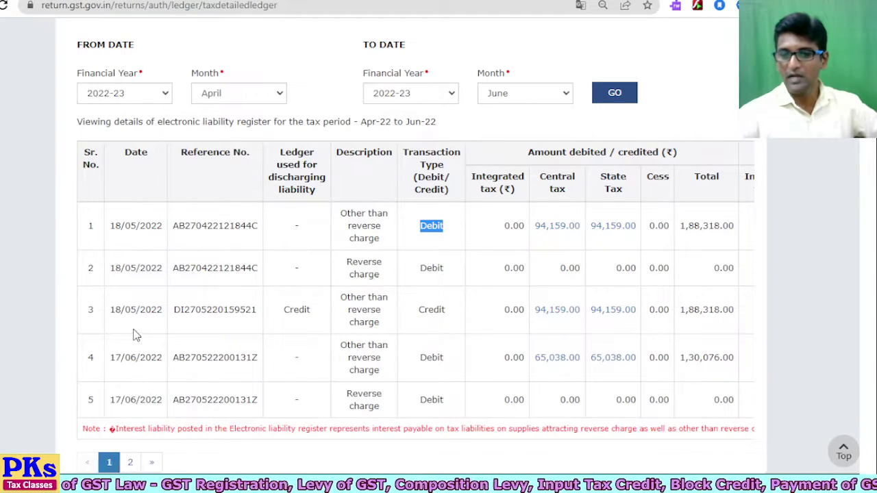
pyautogui.moveTo(180, 313); pyautogui.dragTo(237, 311)
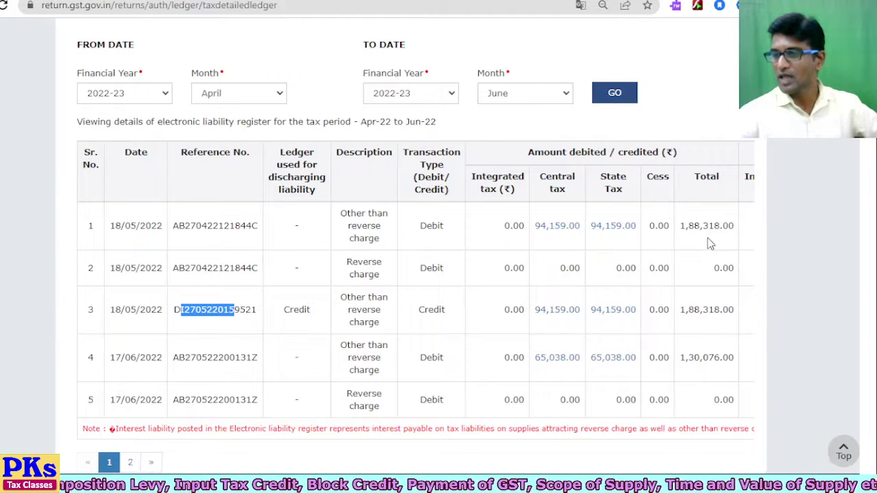
pyautogui.scroll(-1, 515, 332)
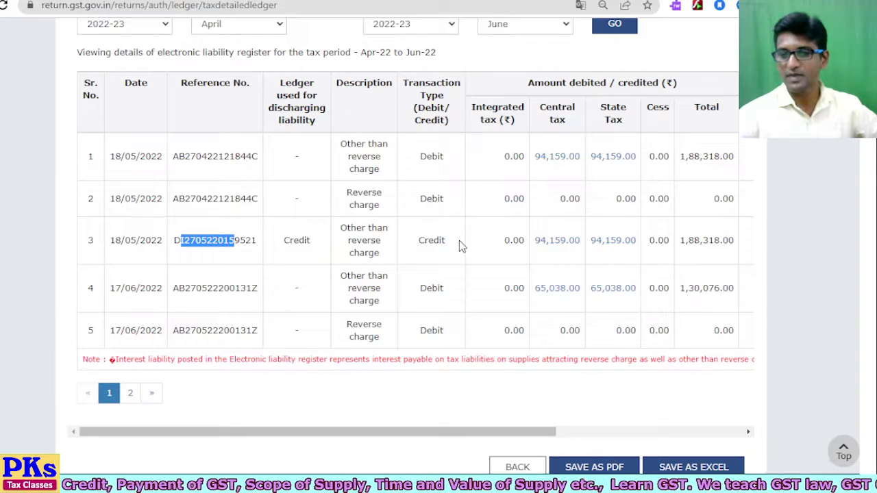
pyautogui.click(142, 288)
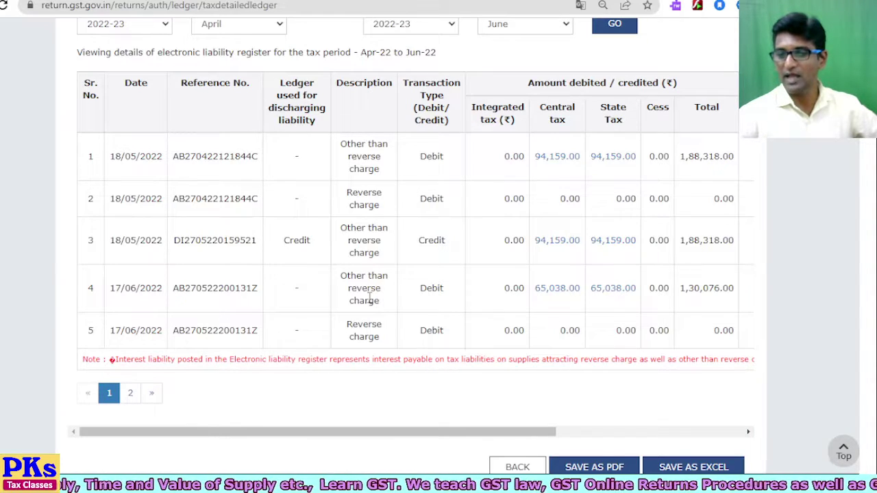
# Review the second page of liability entries and the ledger used for discharging the liability
pyautogui.click(130, 392)
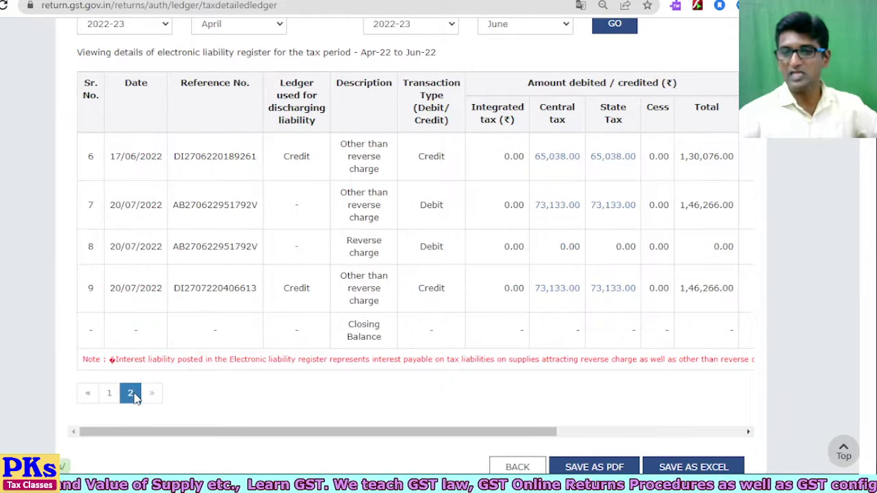
pyautogui.doubleClick(300, 158)
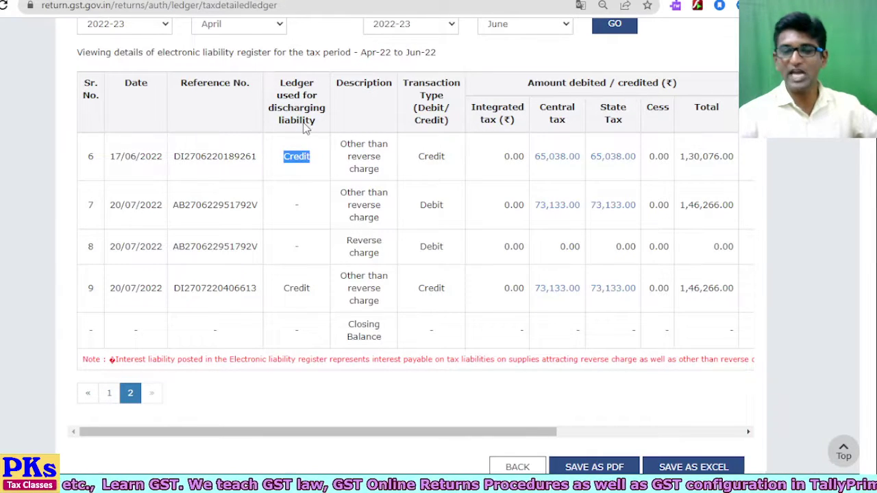
pyautogui.click(300, 152)
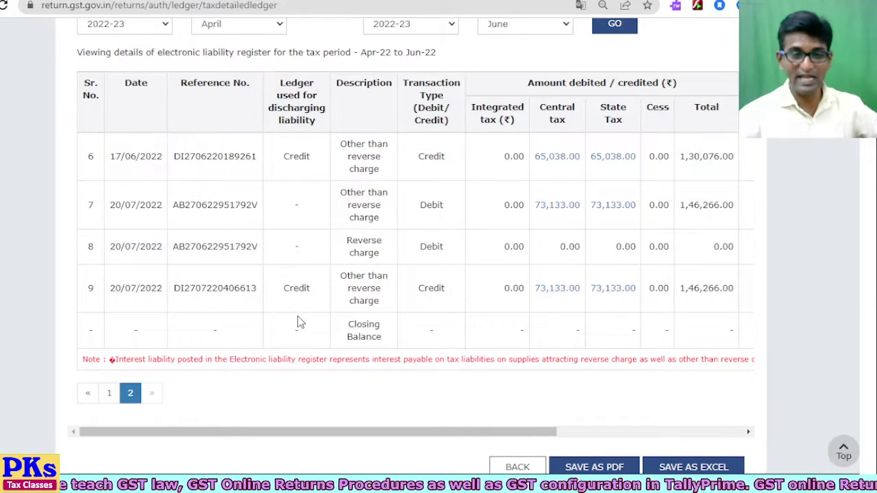
# Log out of the current taxpayer's account on the GST portal
pyautogui.scroll(5, 298, 323)
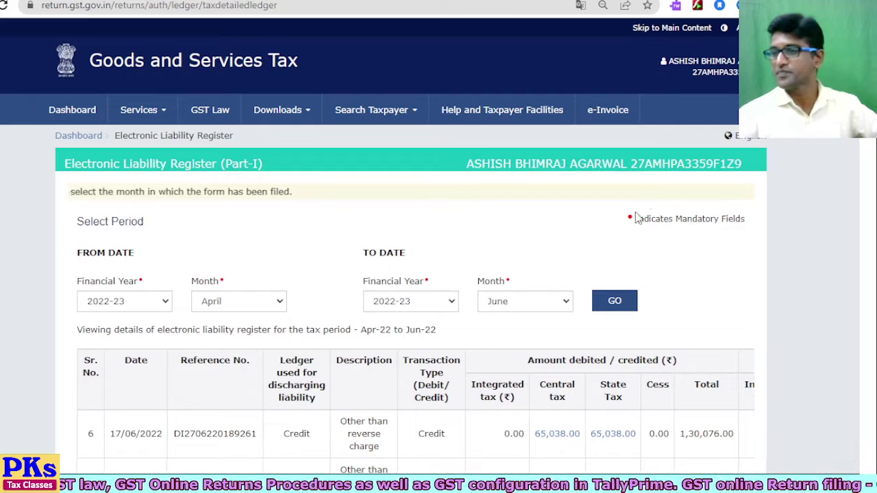
pyautogui.click(715, 71)
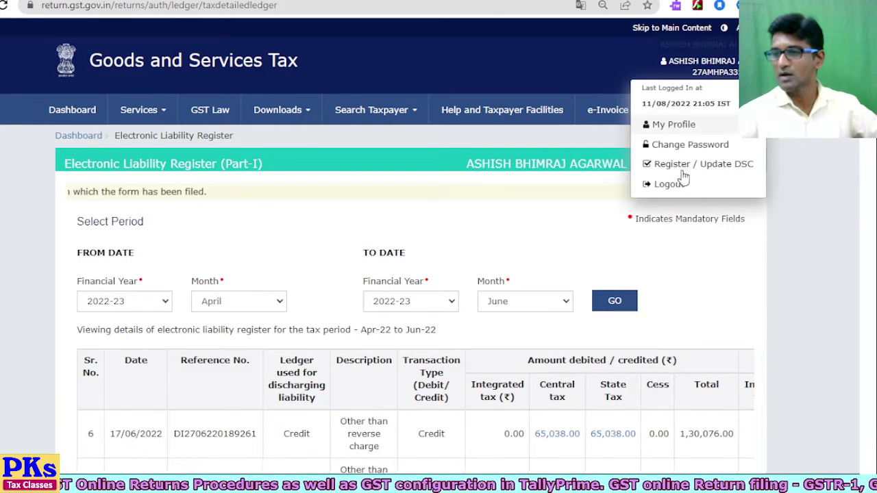
pyautogui.click(675, 190)
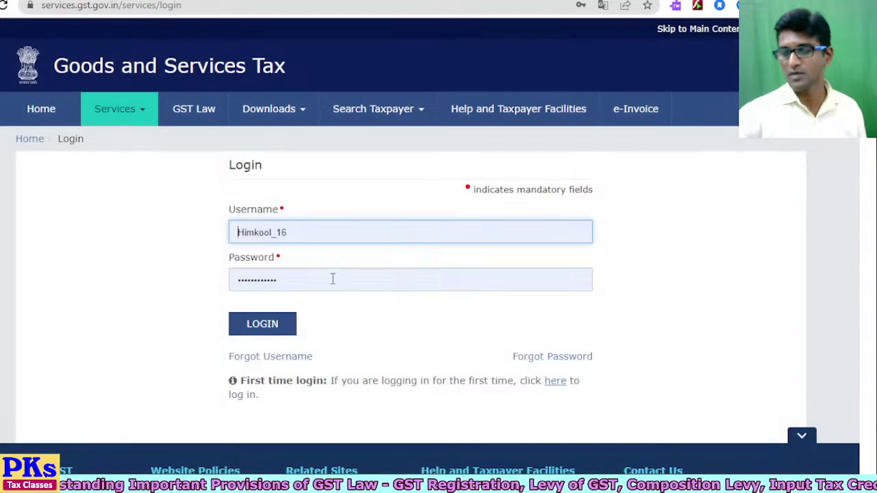
# Fill the login form with the saved username and password for Meridian Gems
pyautogui.click(333, 279)
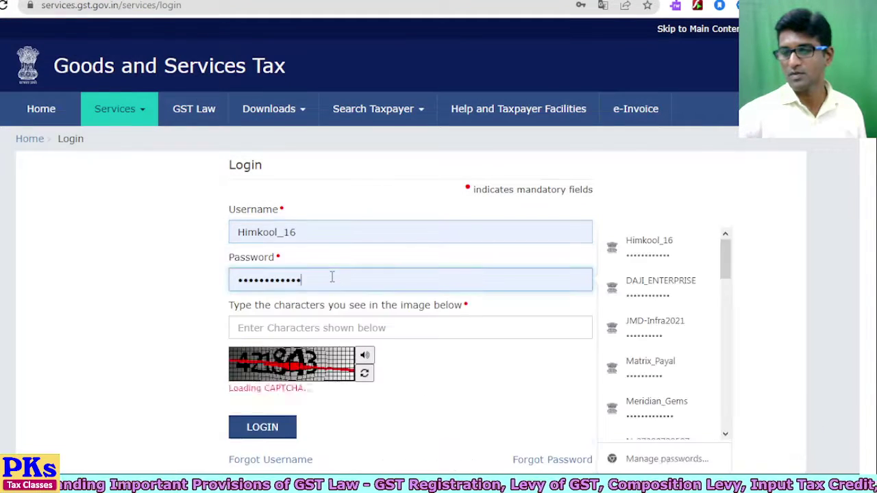
pyautogui.scroll(-2, 691, 365)
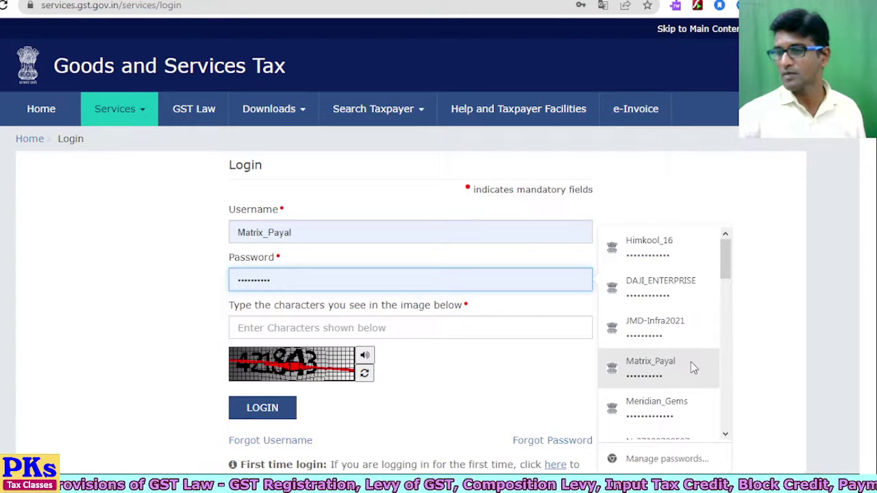
pyautogui.scroll(-3, 692, 368)
pyautogui.scroll(-10, 692, 368)
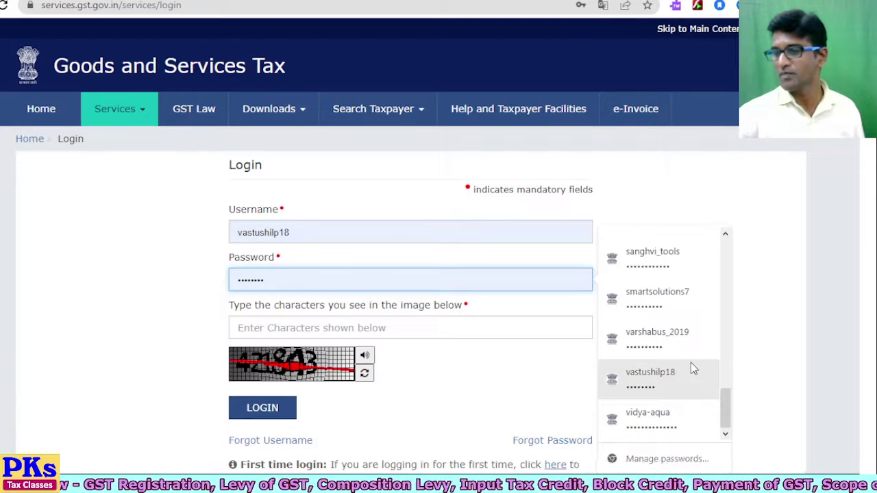
pyautogui.scroll(10, 692, 368)
pyautogui.scroll(3, 692, 368)
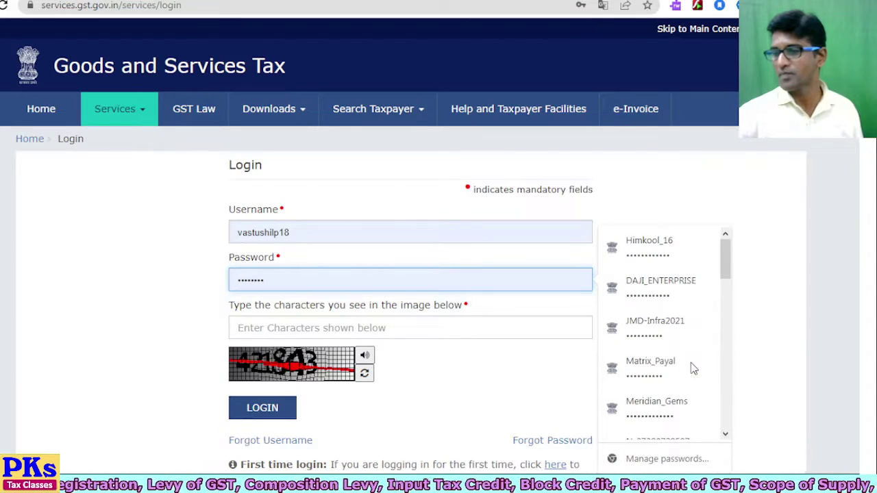
pyautogui.click(640, 404)
# Enter the captcha characters shown in the image and log in to the Meridian Gems account
pyautogui.click(260, 327)
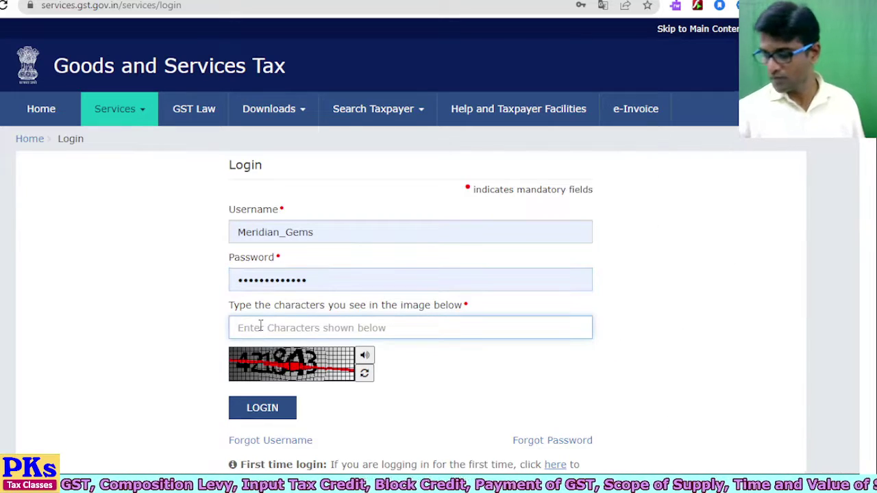
pyautogui.write('421')
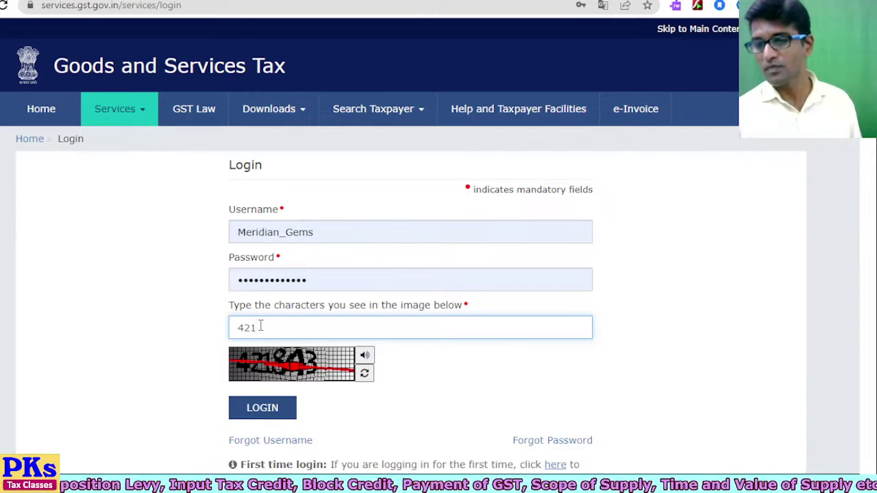
pyautogui.write('884')
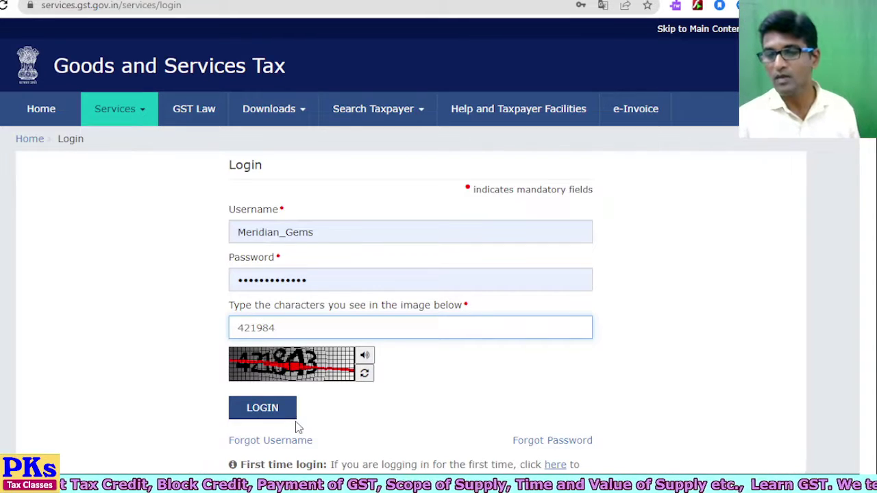
pyautogui.press('BackSpace')
pyautogui.press('BackSpace')
pyautogui.press('BackSpace')
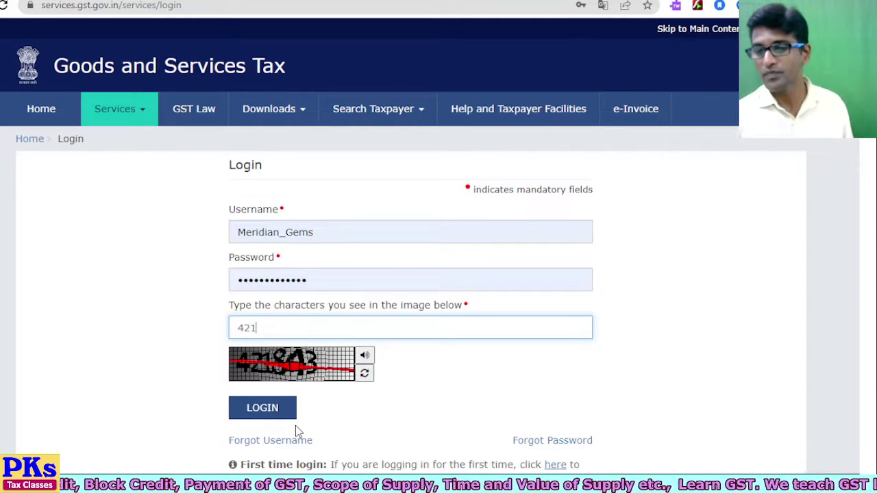
pyautogui.write('843')
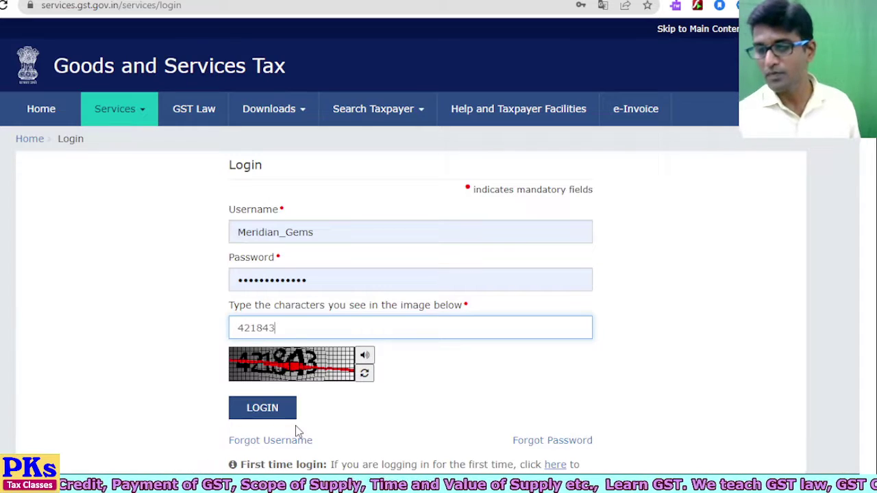
pyautogui.click(275, 412)
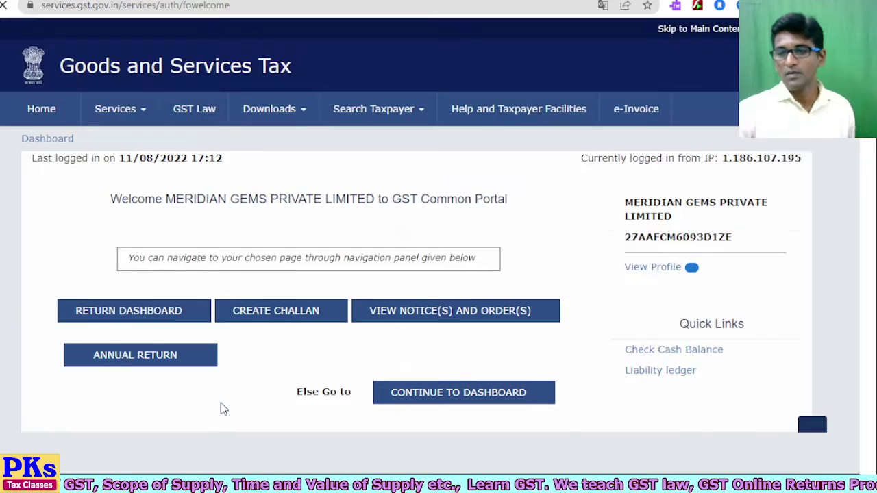
# Continue to the taxpayer's dashboard and open Part-I, return related liabilities, of the Electronic Liability Register
pyautogui.scroll(-2, 309, 411)
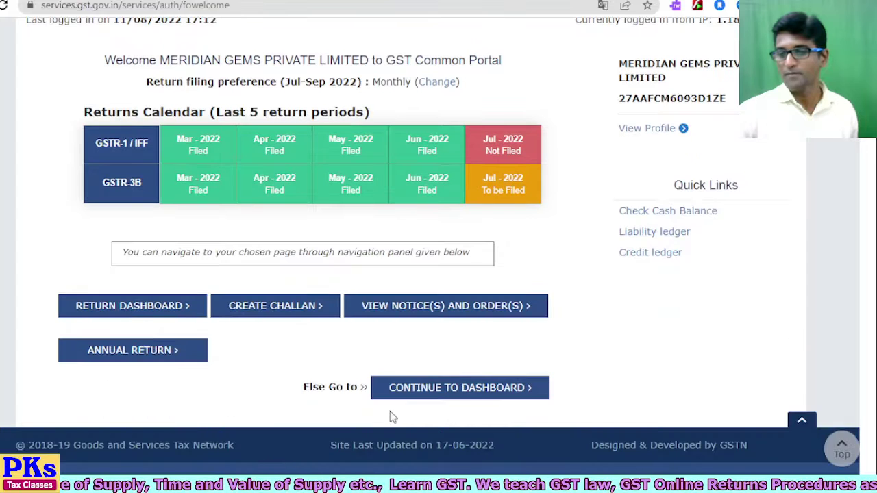
pyautogui.click(463, 399)
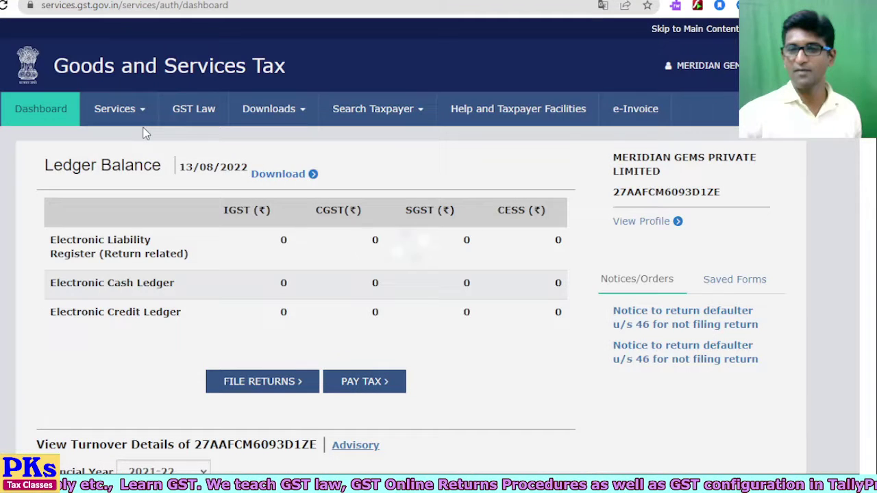
pyautogui.moveTo(141, 111)
pyautogui.moveTo(114, 141)
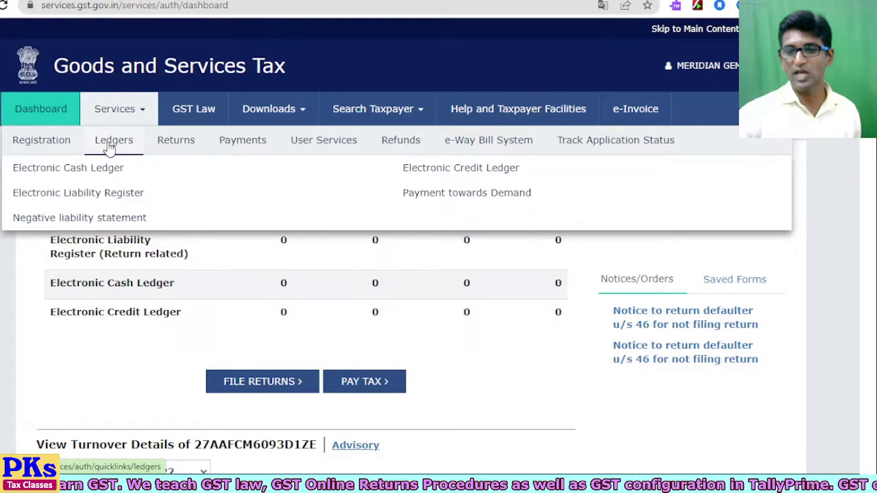
pyautogui.click(94, 192)
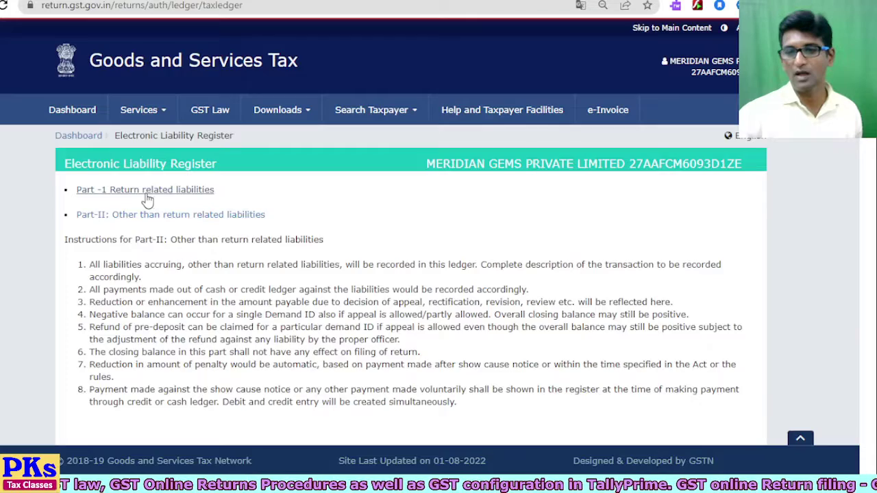
pyautogui.click(147, 196)
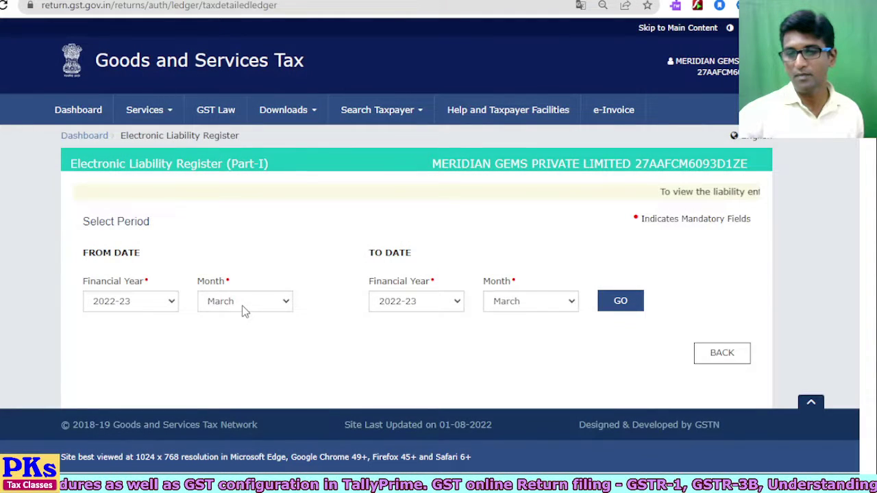
# Display the return related liability entries for April to June of financial year 2022-23
pyautogui.click(243, 308)
pyautogui.click(233, 318)
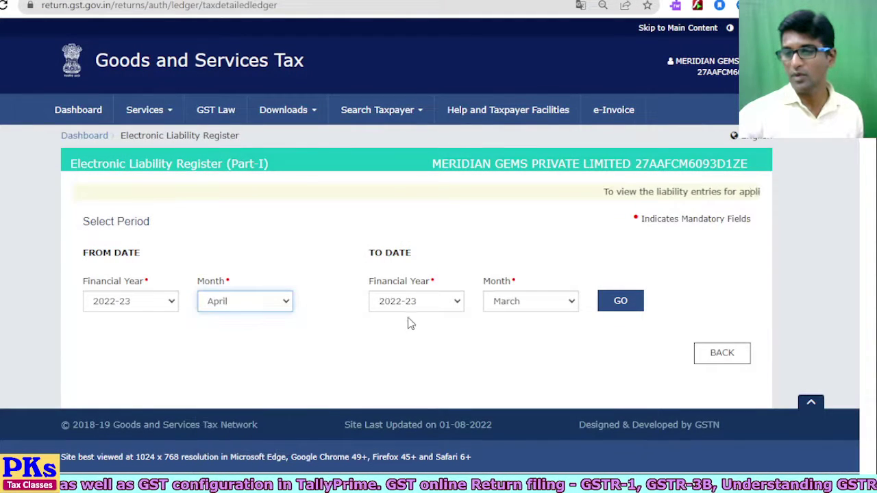
pyautogui.click(525, 303)
pyautogui.click(516, 343)
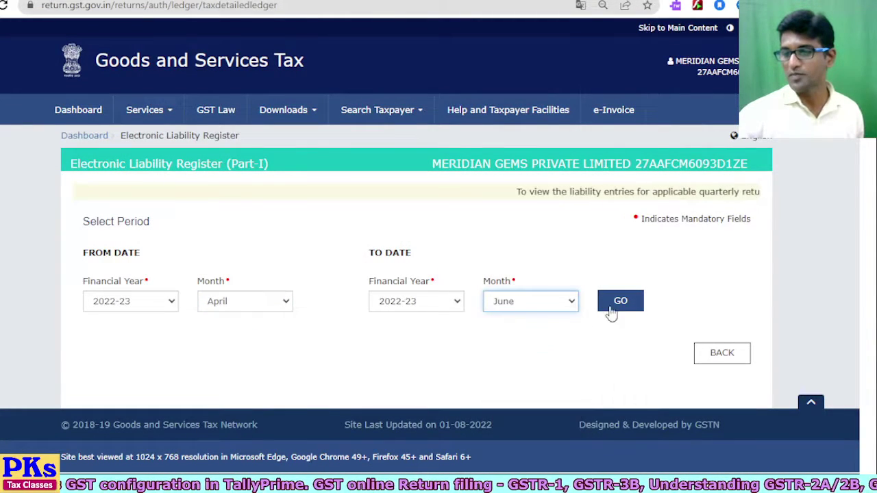
pyautogui.click(617, 304)
pyautogui.scroll(-4, 459, 334)
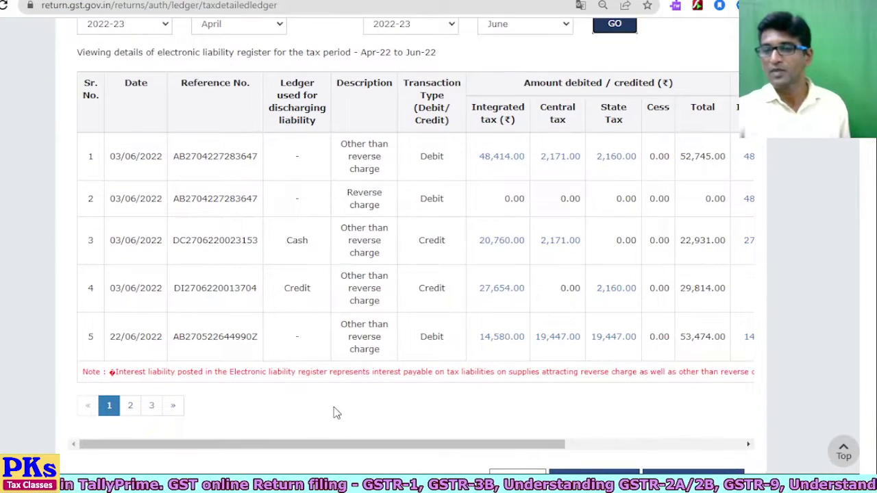
# Examine the debited and credited tax amounts of the liability entries and compare them with the balance columns
pyautogui.scroll(1, 336, 412)
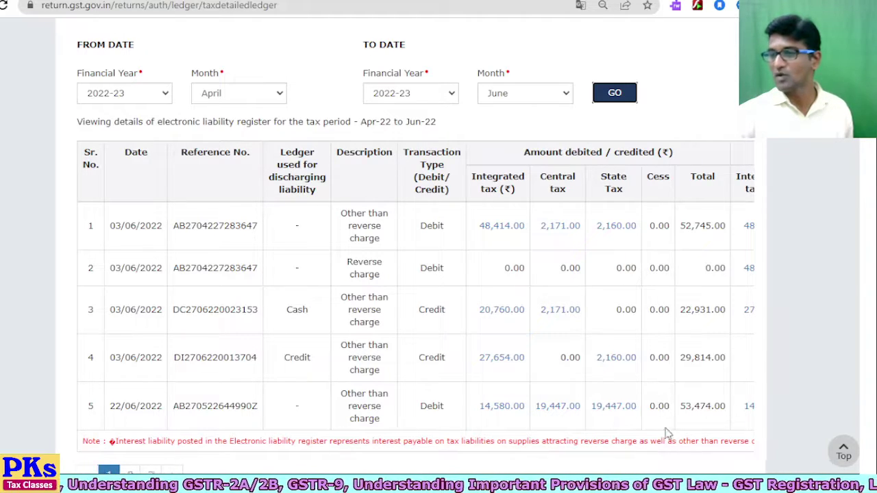
pyautogui.scroll(-1, 716, 290)
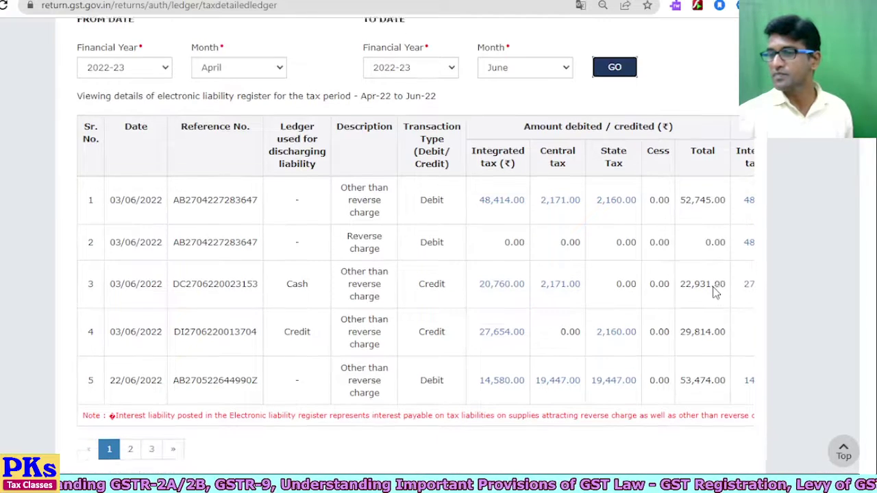
pyautogui.moveTo(541, 452); pyautogui.dragTo(746, 429)
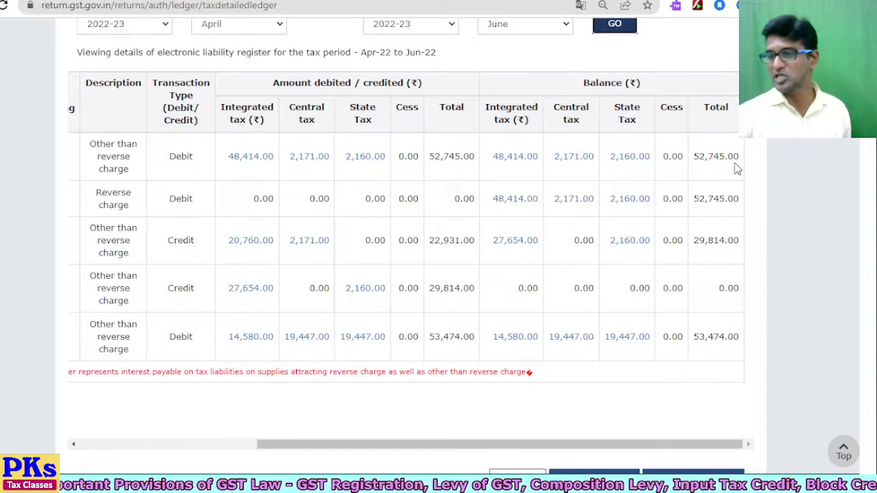
pyautogui.moveTo(571, 444); pyautogui.dragTo(313, 436)
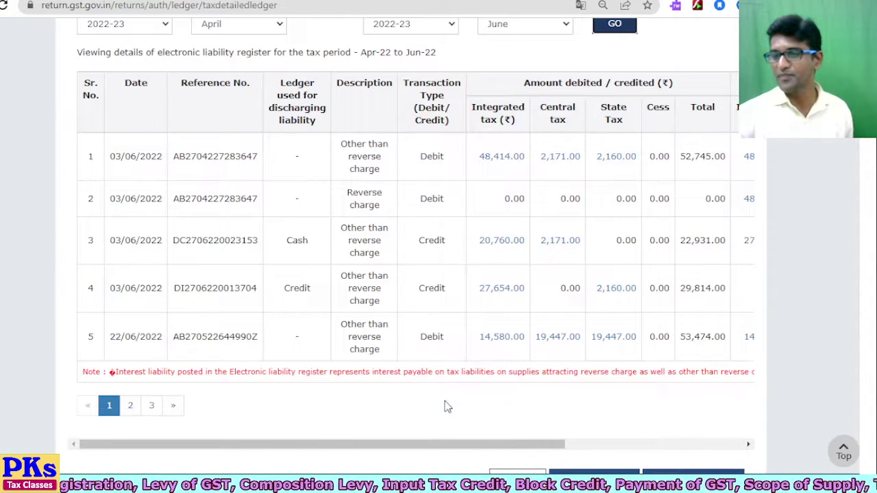
pyautogui.moveTo(472, 445); pyautogui.dragTo(665, 462)
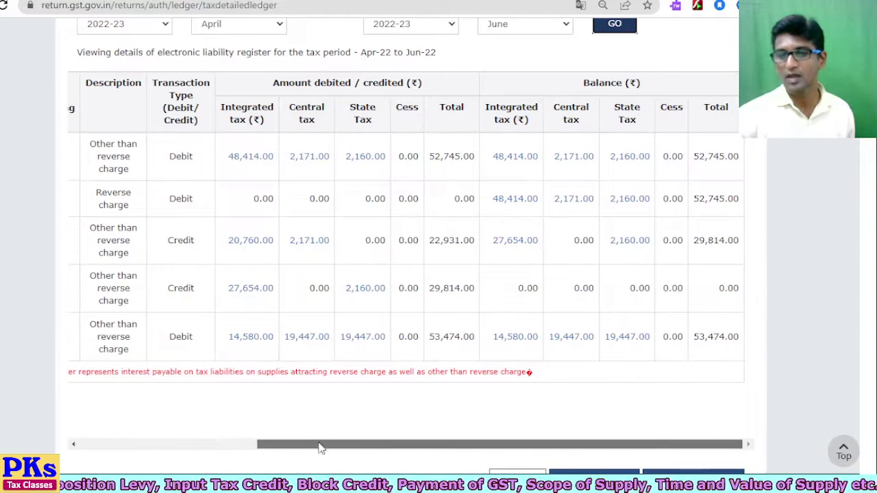
pyautogui.moveTo(344, 445); pyautogui.dragTo(122, 420)
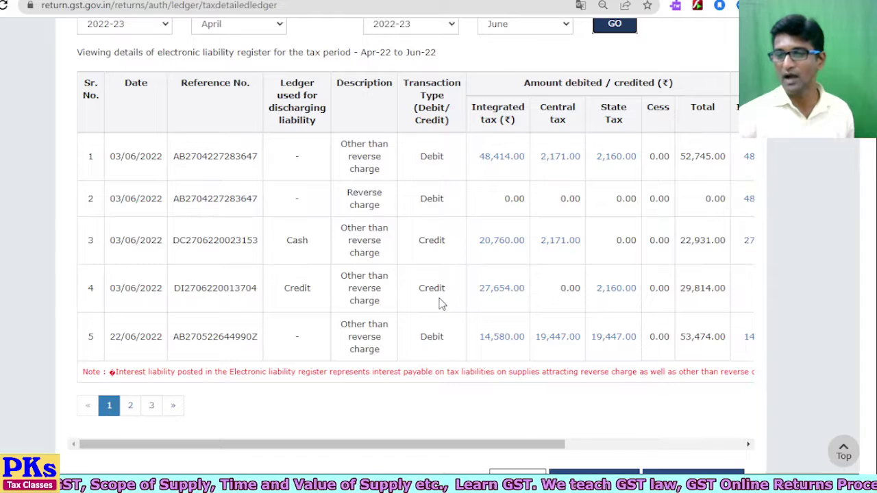
# Highlight the cash and credit ledgers used for discharging the liability in the two 03/06/2022 credit entries
pyautogui.doubleClick(299, 241)
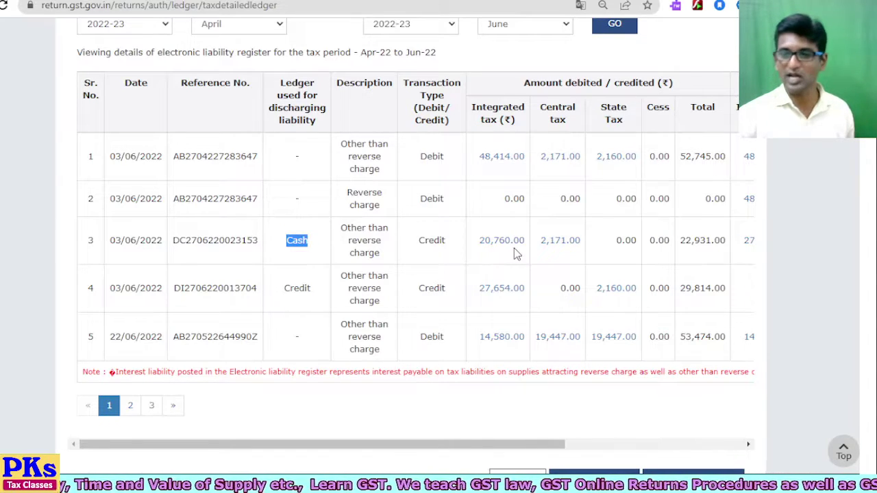
pyautogui.doubleClick(292, 288)
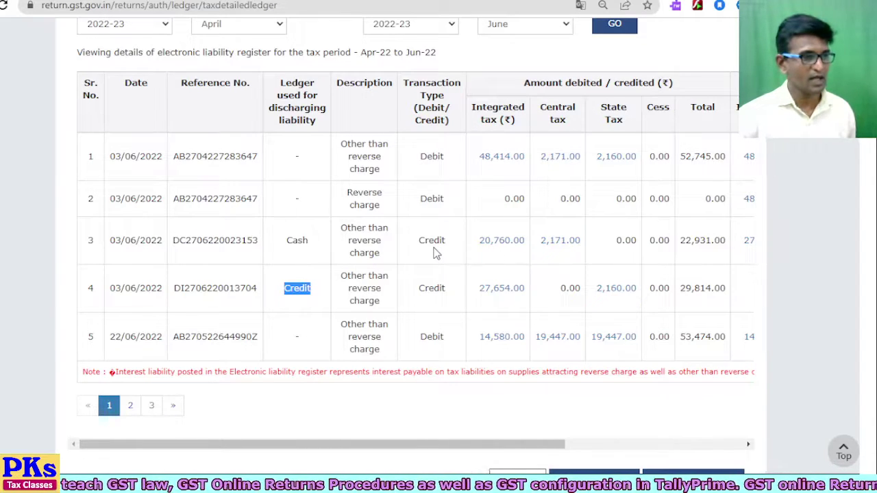
pyautogui.doubleClick(297, 241)
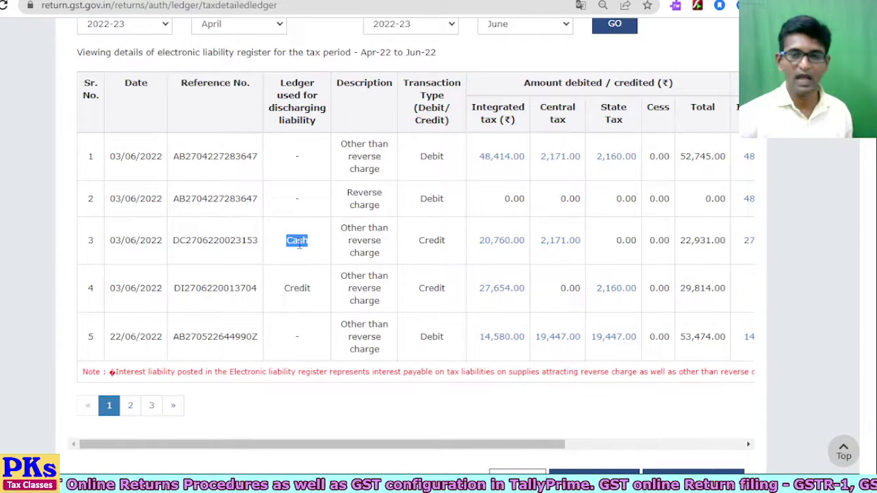
# Open the detailed Electronic Cash Ledger with its period selection for the same taxpayer
pyautogui.scroll(5, 296, 272)
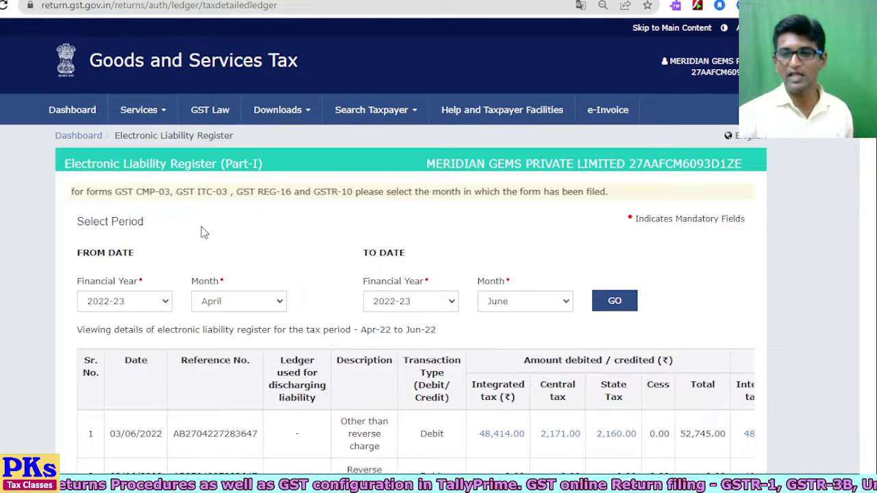
pyautogui.click(154, 120)
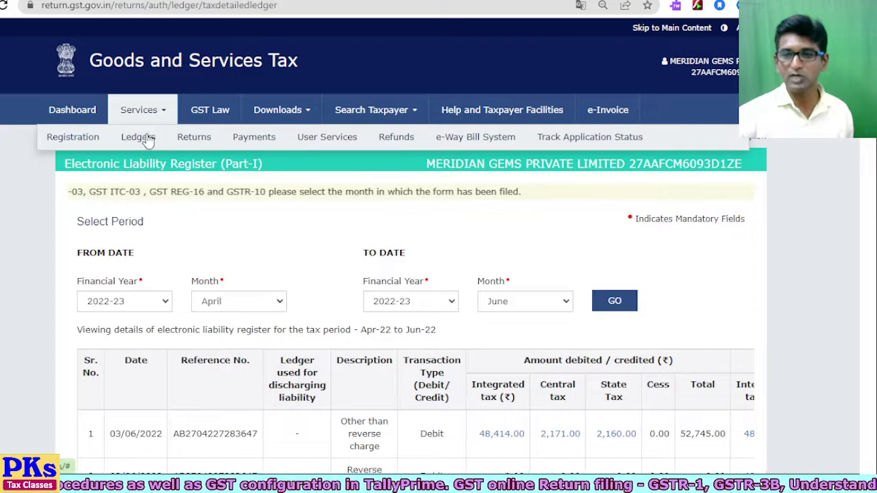
pyautogui.click(143, 140)
pyautogui.click(127, 163)
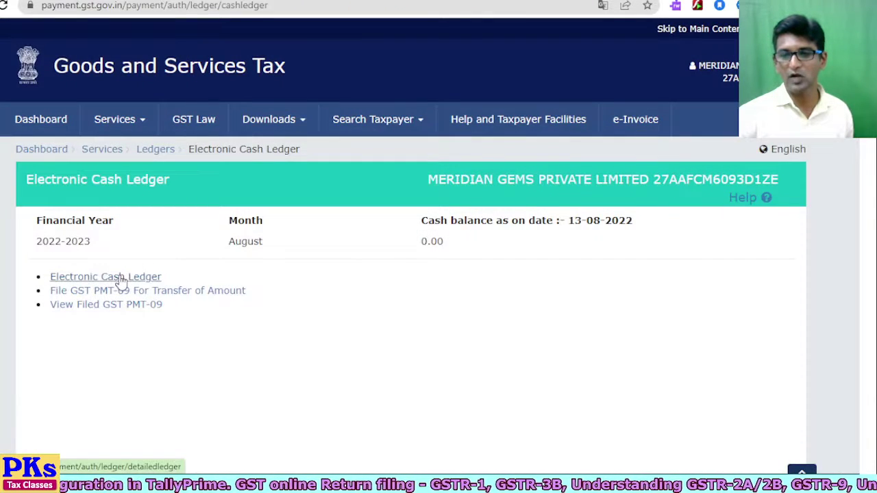
pyautogui.click(120, 277)
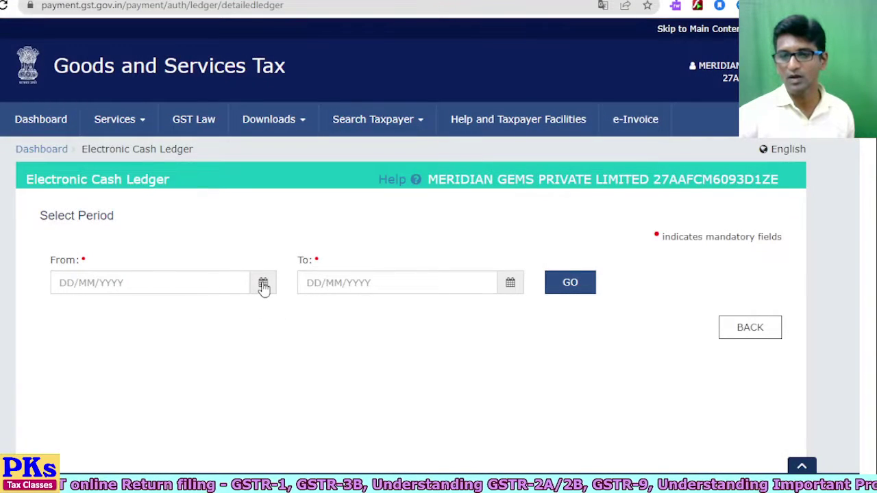
# Set the start date of the cash ledger period to 01/05/2022
pyautogui.click(263, 285)
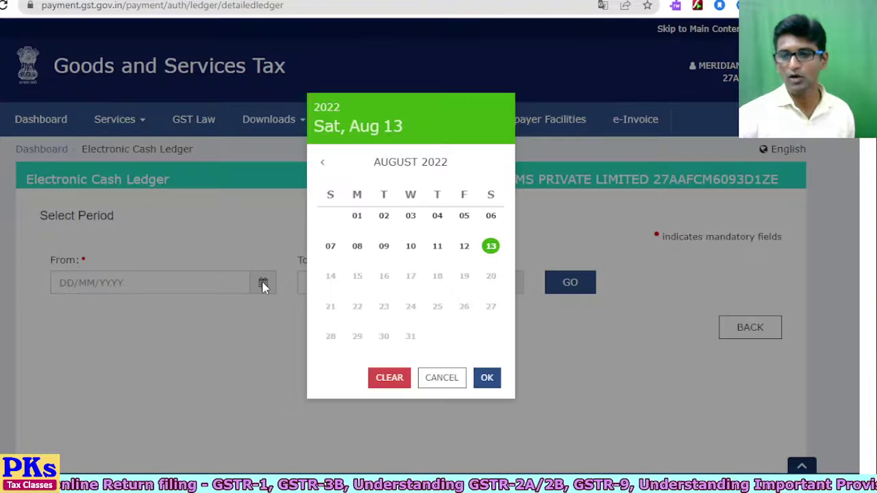
pyautogui.click(324, 165)
pyautogui.click(324, 166)
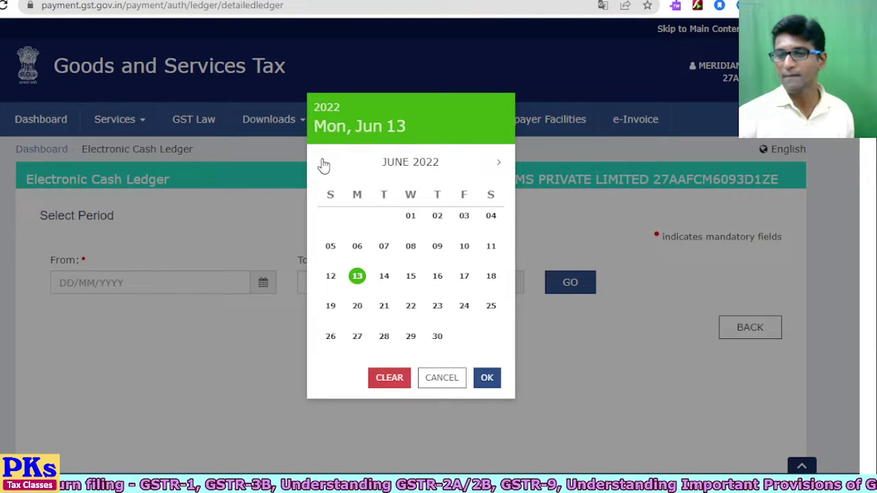
pyautogui.click(324, 165)
pyautogui.click(323, 165)
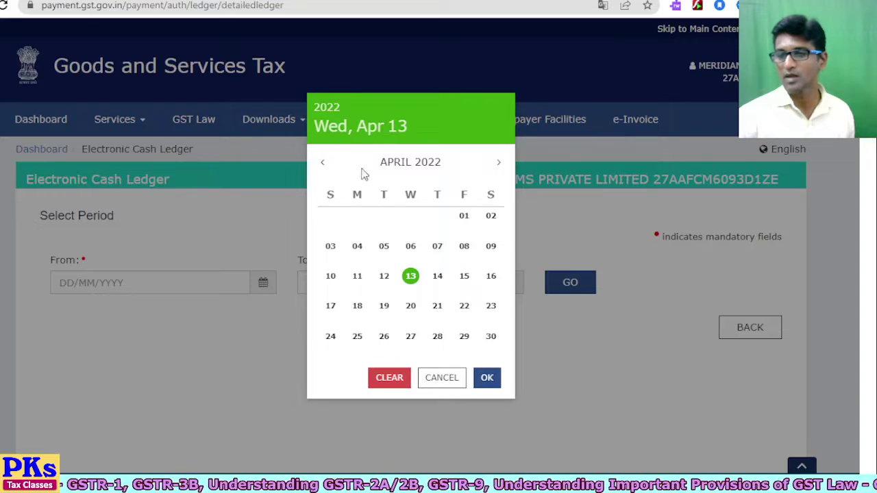
pyautogui.click(498, 164)
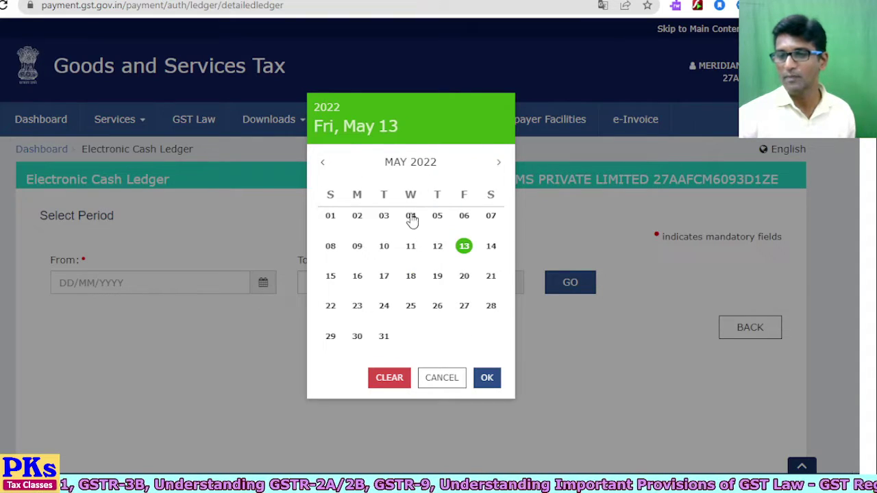
pyautogui.click(333, 217)
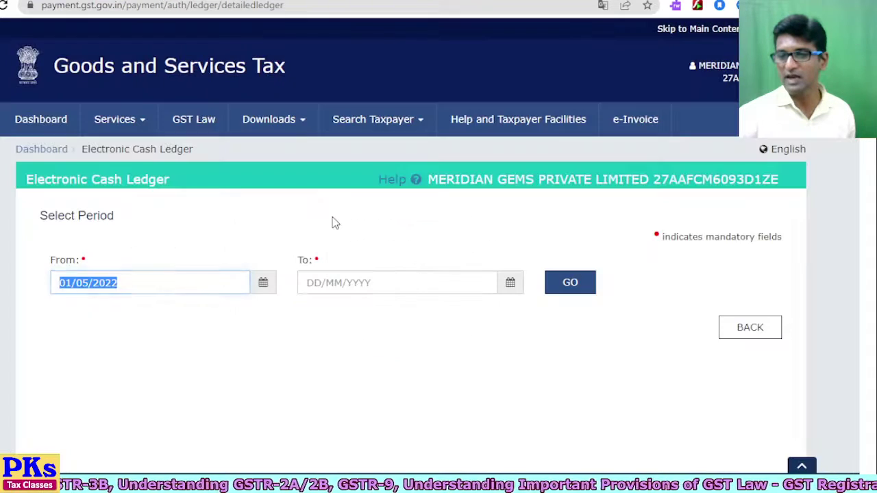
# Set the period's end date to 13/08/2022 and display the cash ledger entries
pyautogui.click(511, 284)
pyautogui.click(488, 376)
pyautogui.click(571, 288)
pyautogui.scroll(-3, 487, 314)
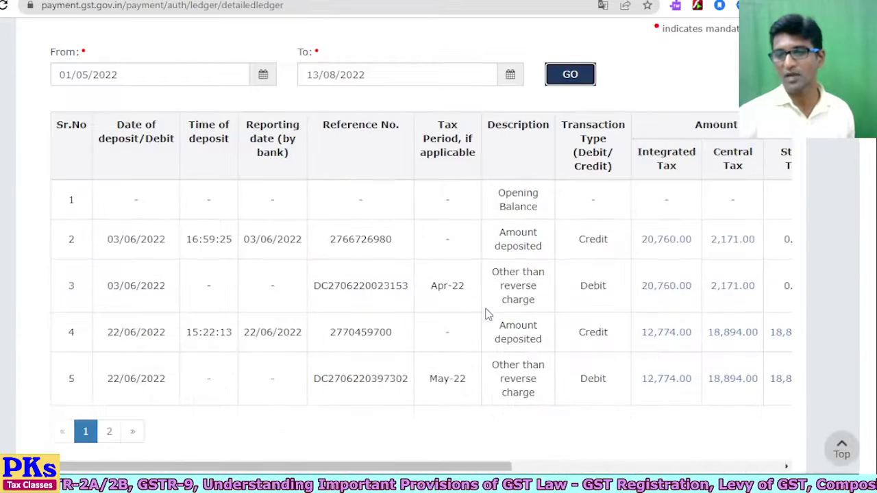
pyautogui.scroll(-1, 374, 252)
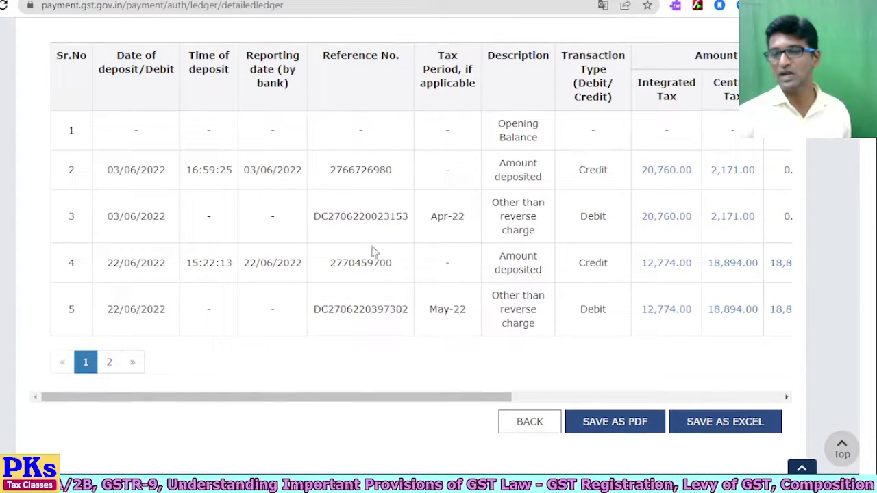
# Examine the reference number, bank reporting date and tax amounts of the deposit made on 03/06/2022
pyautogui.doubleClick(358, 171)
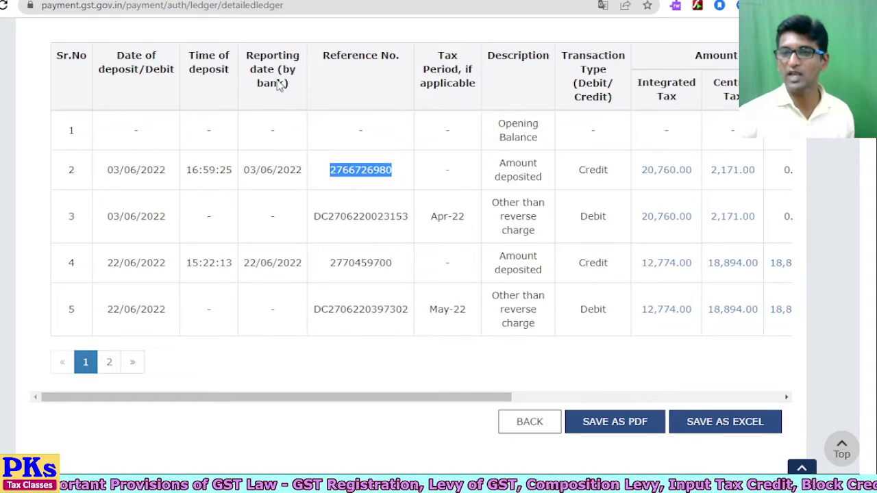
pyautogui.moveTo(272, 170); pyautogui.dragTo(274, 170)
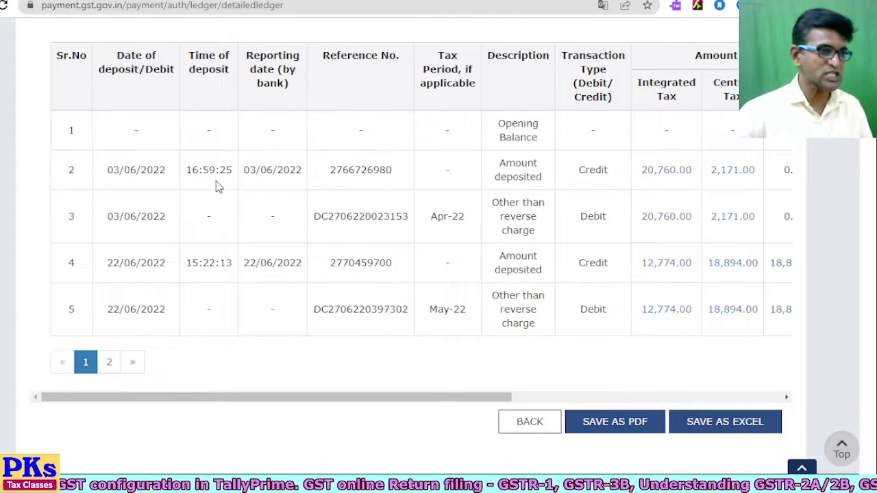
pyautogui.doubleClick(364, 169)
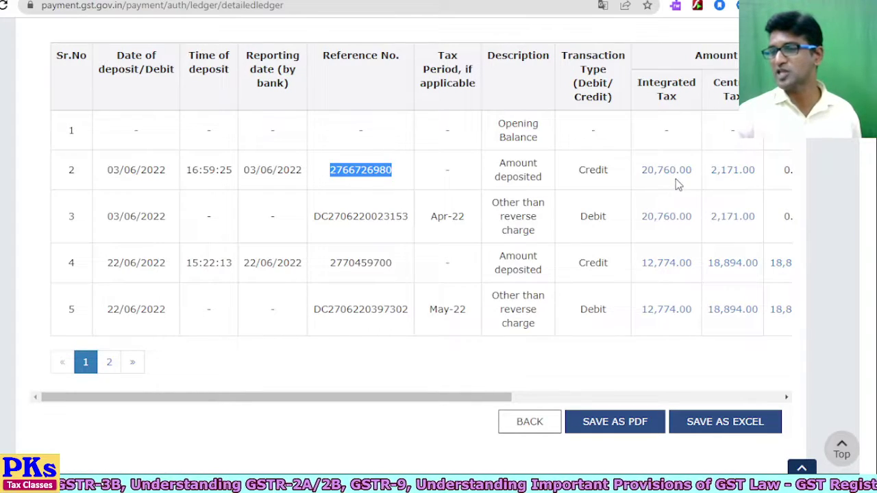
pyautogui.moveTo(500, 405); pyautogui.dragTo(710, 387)
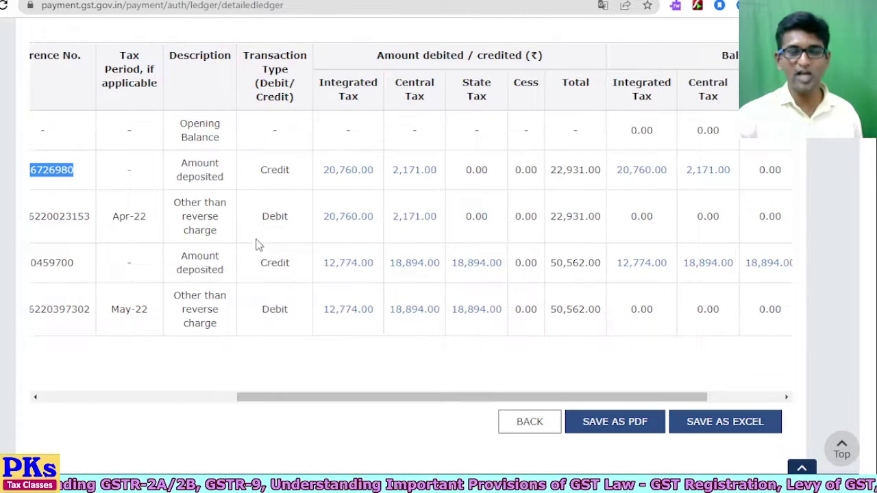
# Open the taxpayer's challan history from the payment services
pyautogui.scroll(4, 261, 250)
pyautogui.moveTo(142, 125)
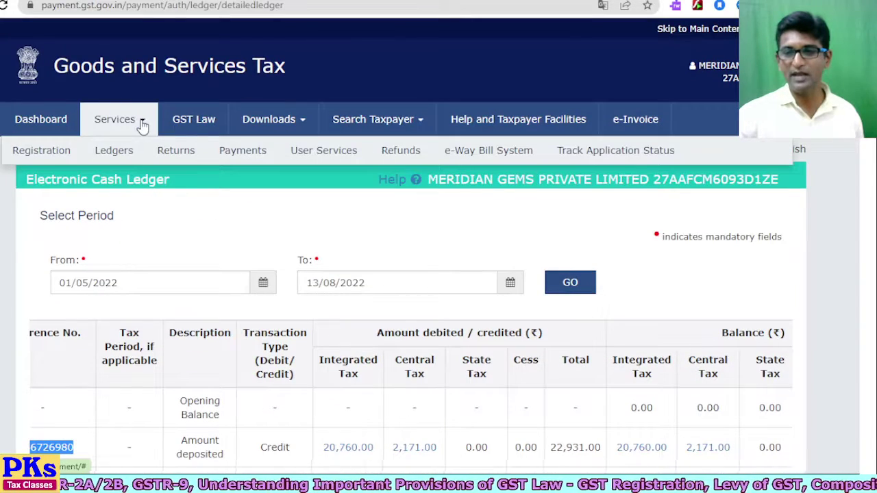
pyautogui.moveTo(245, 160)
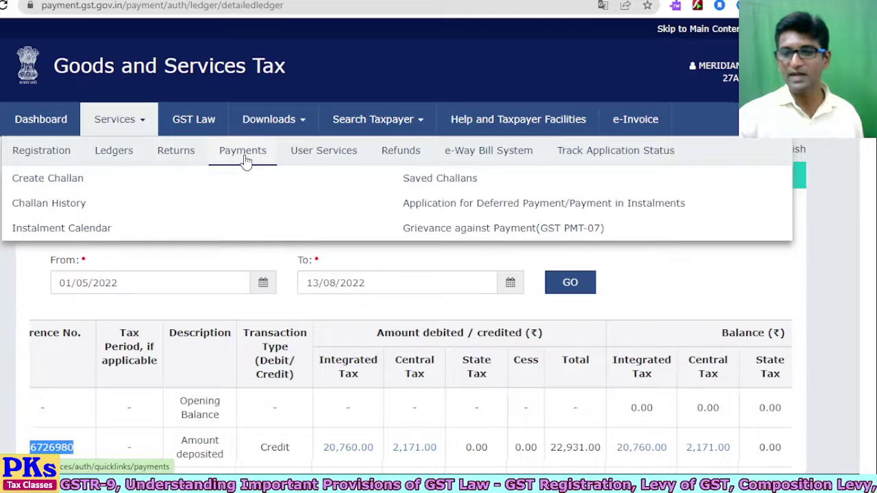
pyautogui.click(36, 203)
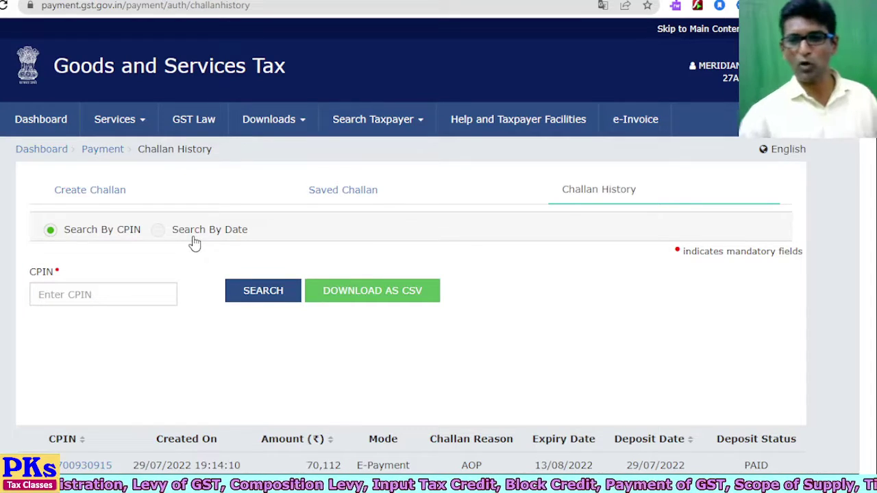
# Open the payment receipt of the challan created on 29/07/2022 and return to the challan history
pyautogui.scroll(-4, 336, 337)
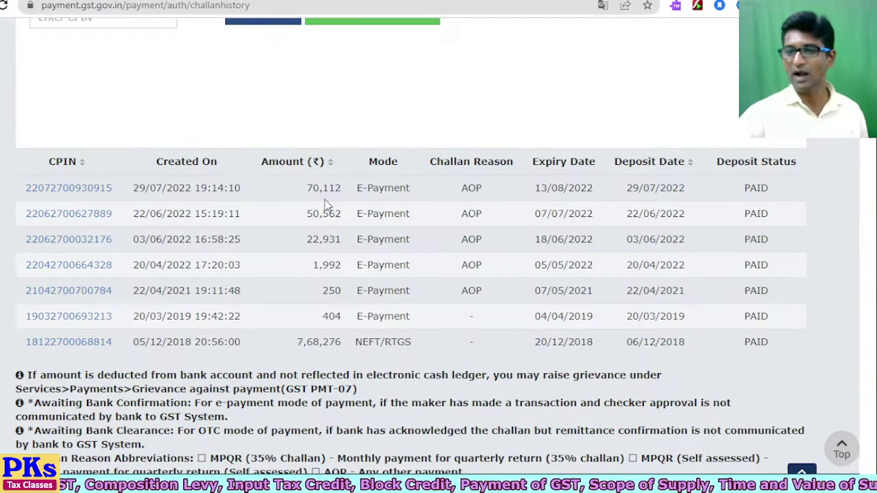
pyautogui.click(86, 190)
pyautogui.scroll(-2, 325, 250)
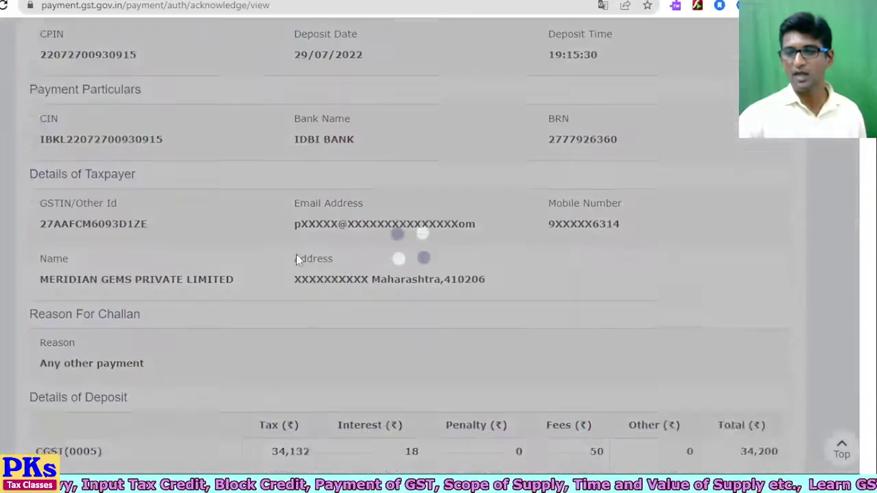
pyautogui.hotkey('alt', 'Left')
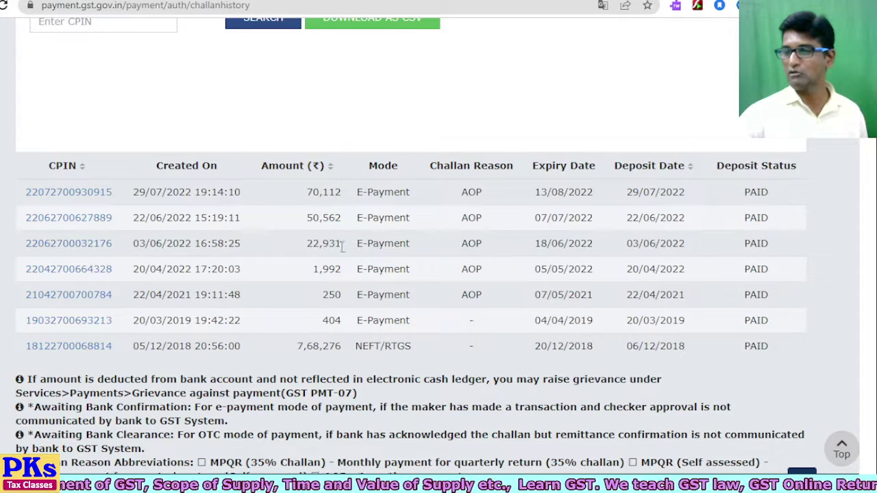
# Open the receipt of the challan created on 03/06/2022 and examine its deposit details, total amount and payment mode
pyautogui.click(72, 246)
pyautogui.scroll(-8, 378, 307)
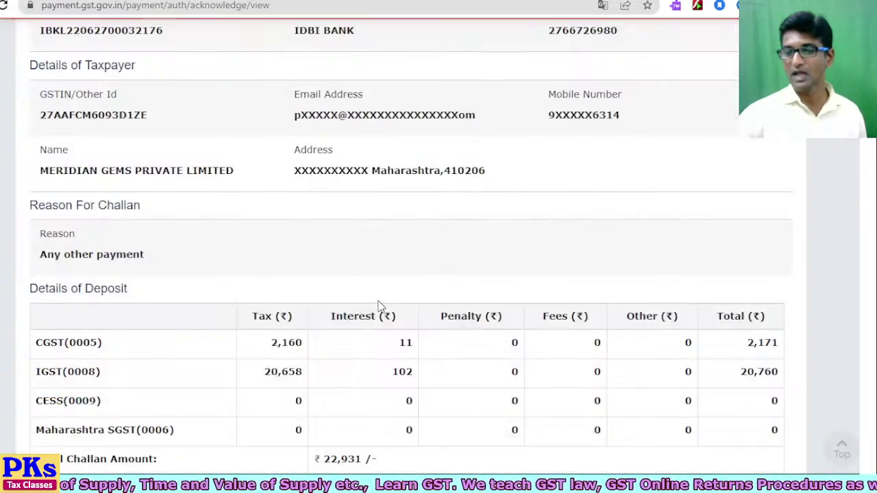
pyautogui.scroll(2, 378, 307)
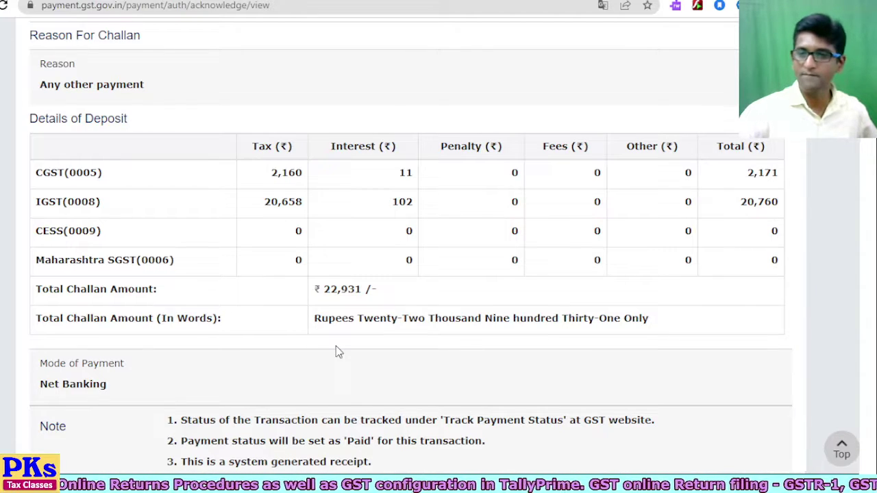
pyautogui.scroll(-2, 336, 279)
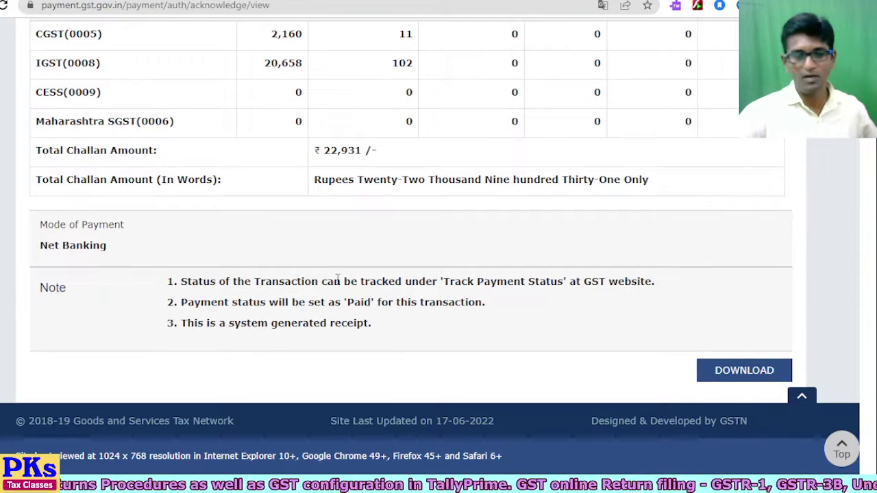
pyautogui.scroll(8, 337, 279)
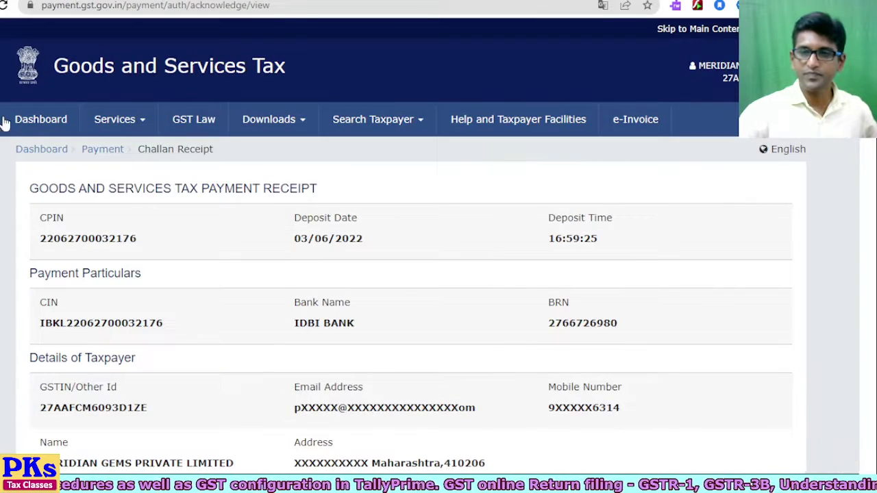
# Return to the dashboard and open the detailed Electronic Credit Ledger from the ledger services
pyautogui.click(40, 125)
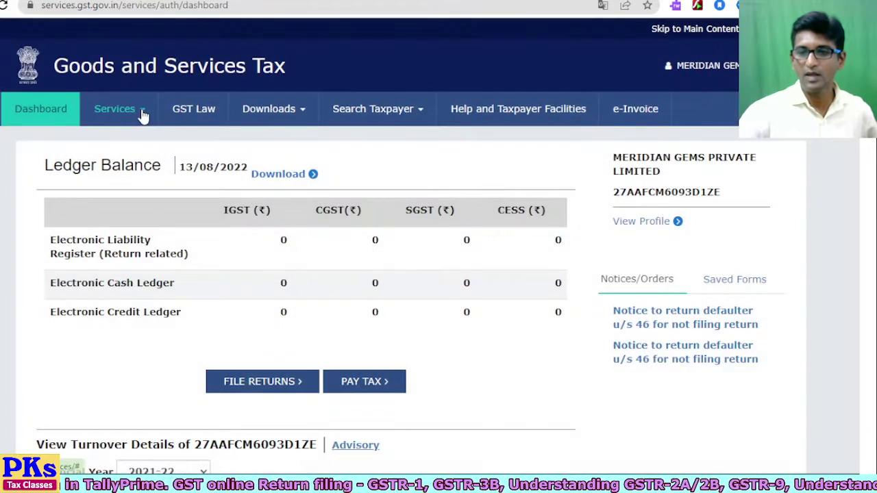
pyautogui.click(141, 112)
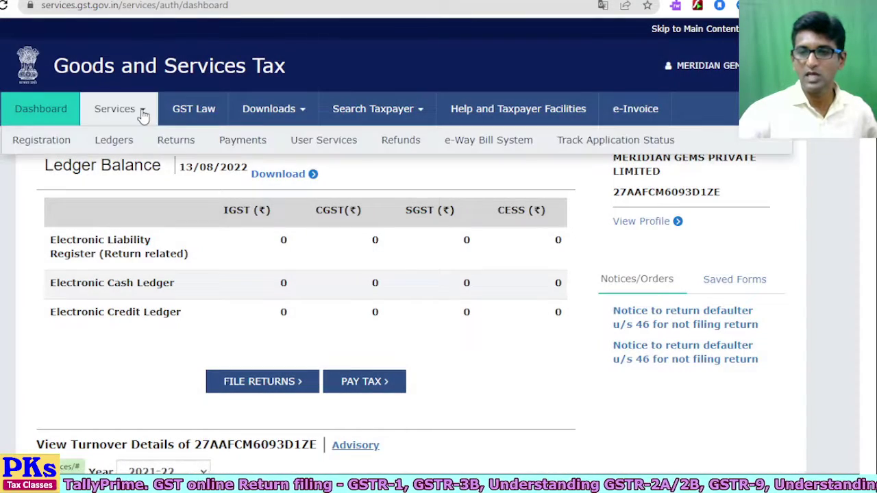
pyautogui.moveTo(126, 145)
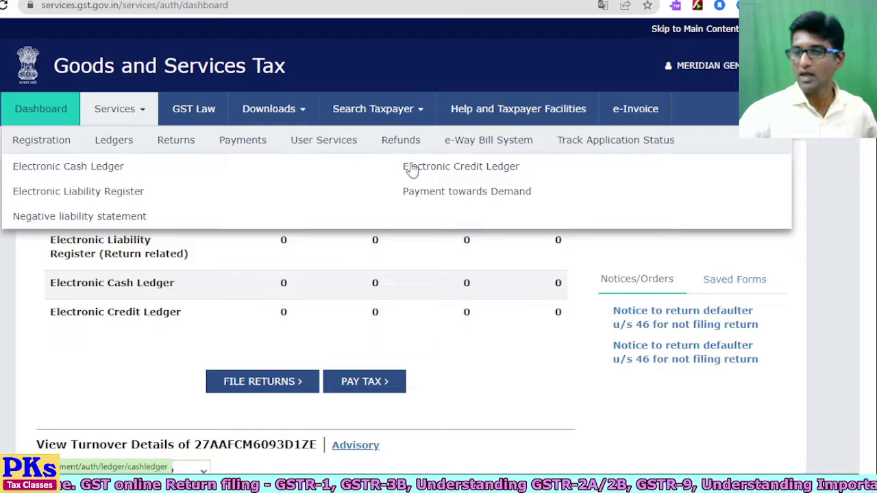
pyautogui.click(432, 172)
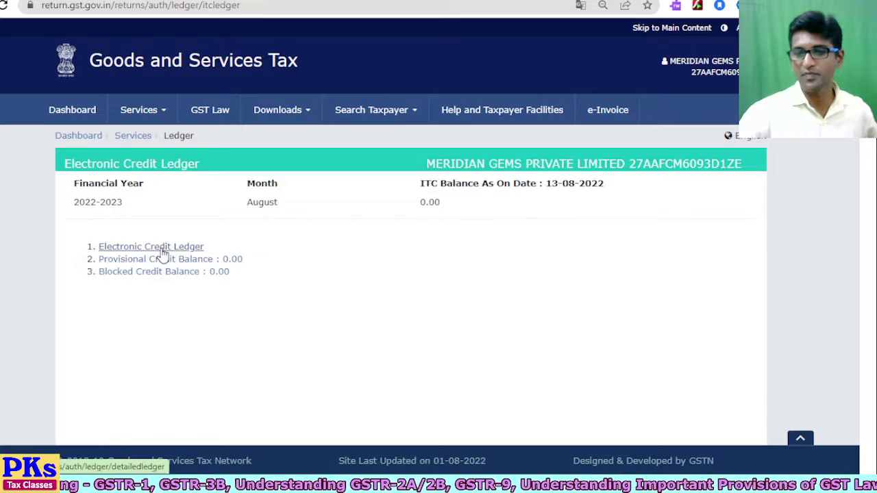
pyautogui.click(164, 250)
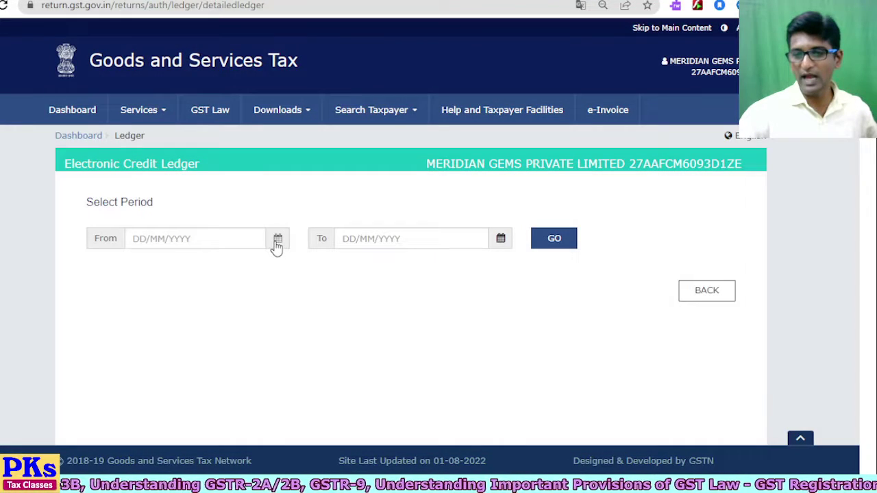
# Set the start date of the credit ledger period to 01/05/2022
pyautogui.click(277, 242)
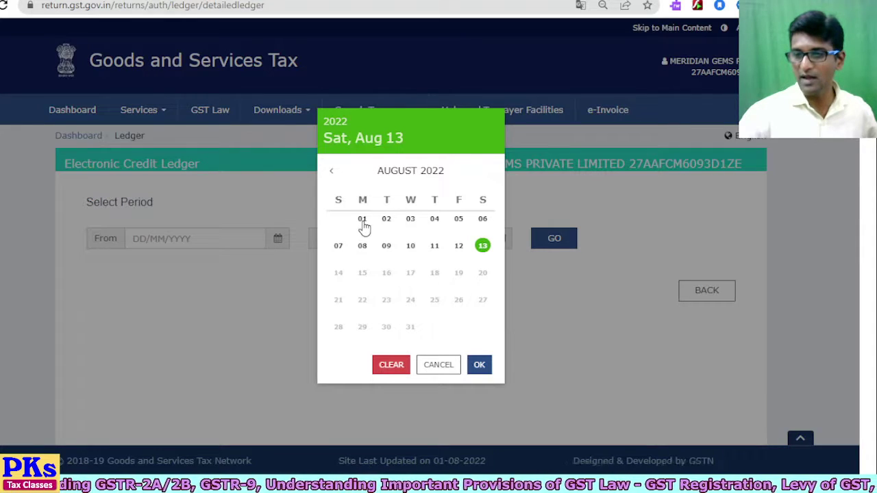
pyautogui.click(332, 172)
pyautogui.click(333, 173)
pyautogui.click(333, 173)
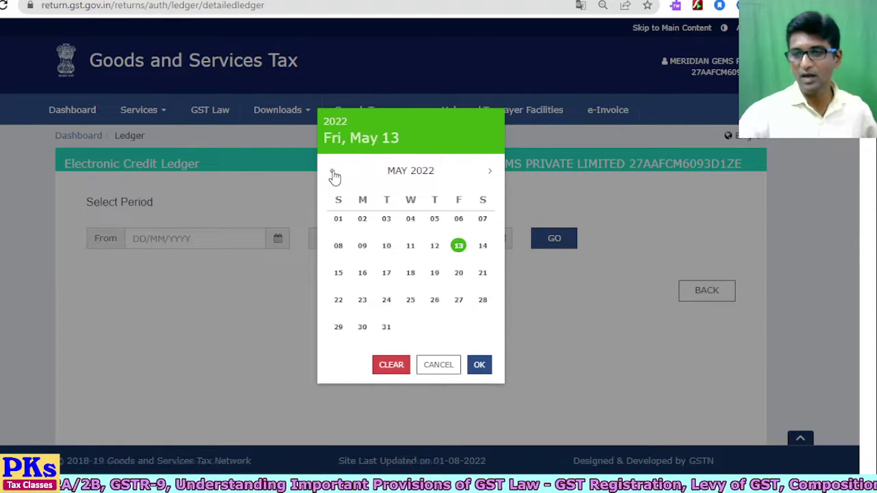
pyautogui.click(339, 220)
# Set the credit ledger period's end date to 13/08/2022 and display the ledger entries
pyautogui.click(505, 241)
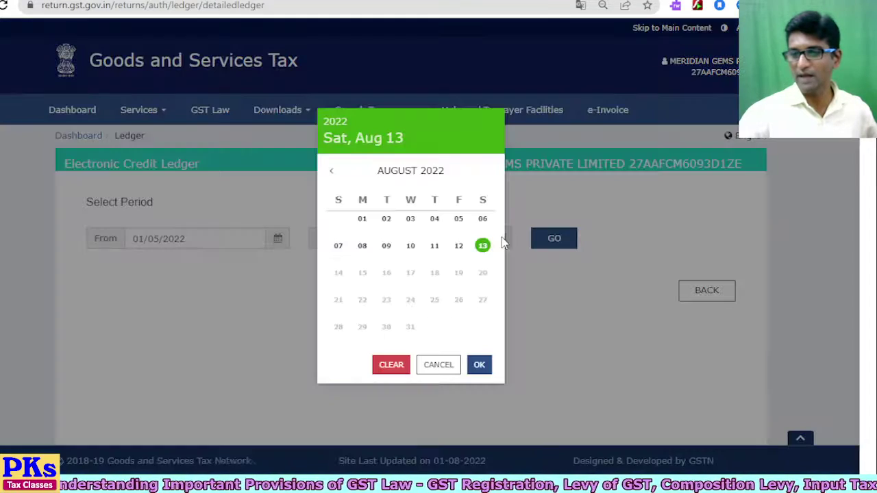
pyautogui.click(480, 363)
pyautogui.click(552, 249)
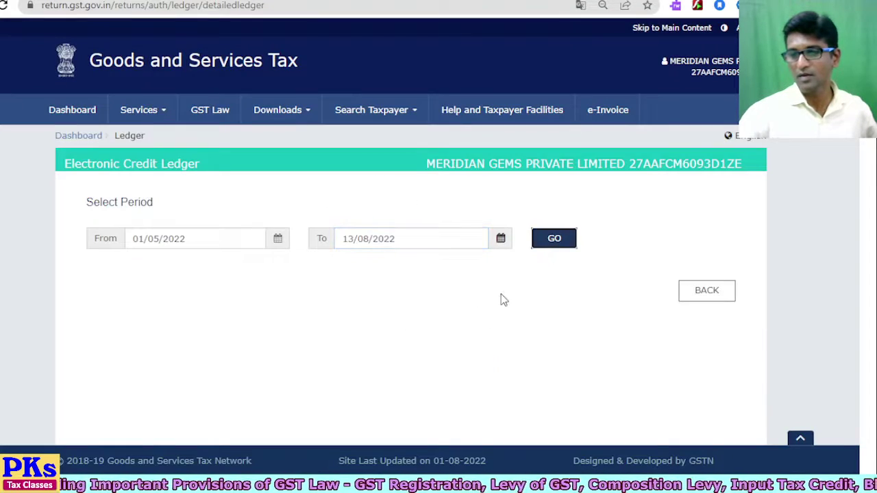
pyautogui.scroll(-3, 524, 298)
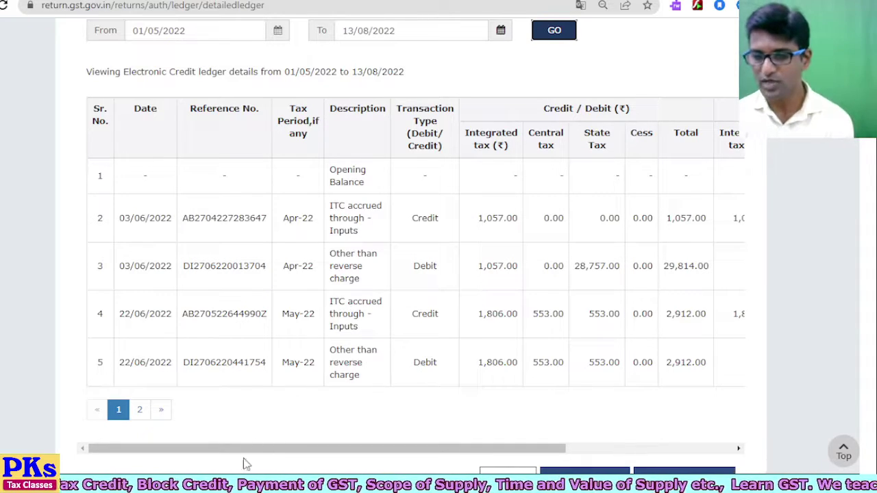
# Switch to TallyPrime and open the Balance Sheet of National Traders
pyautogui.hotkey('alt', 'Tab')
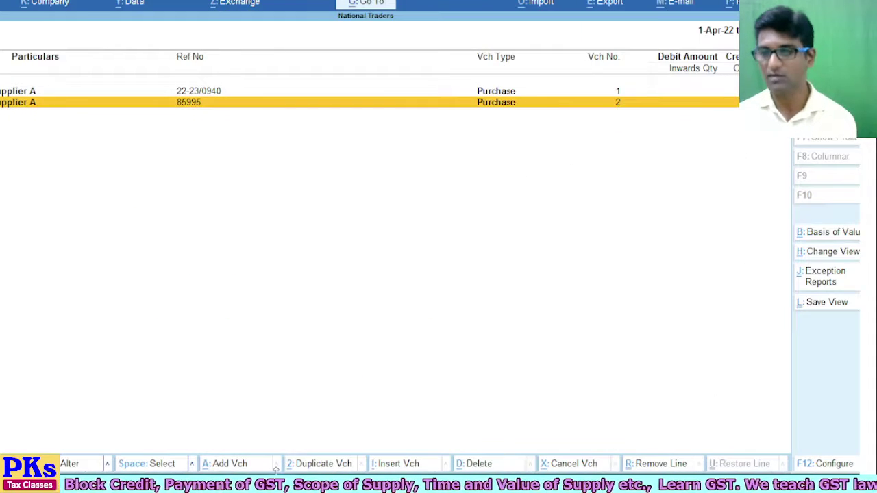
pyautogui.click(365, 4)
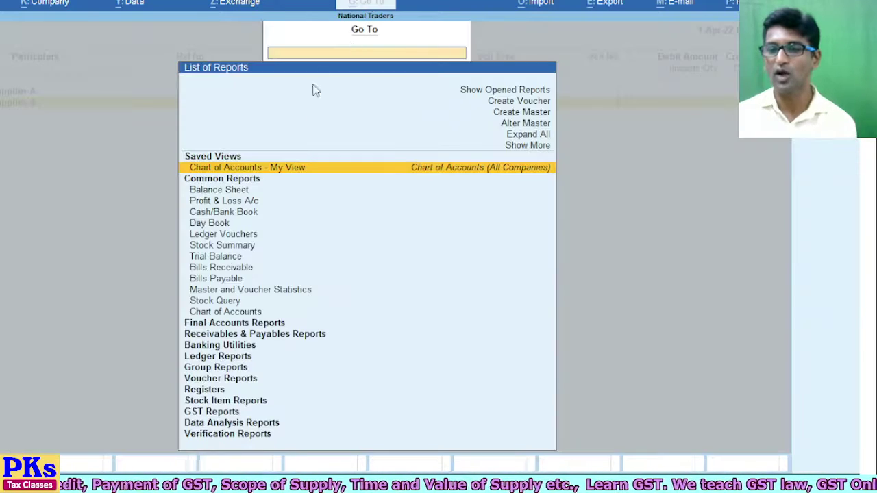
pyautogui.press('Down')
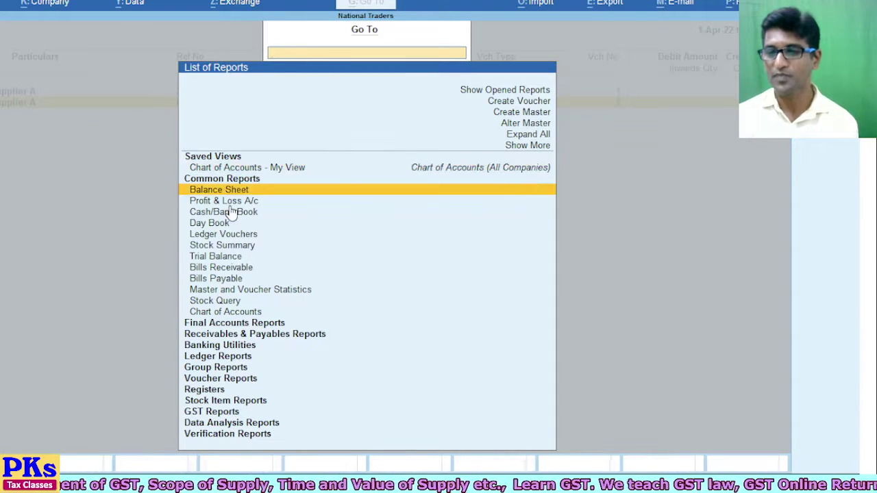
pyautogui.press('Return')
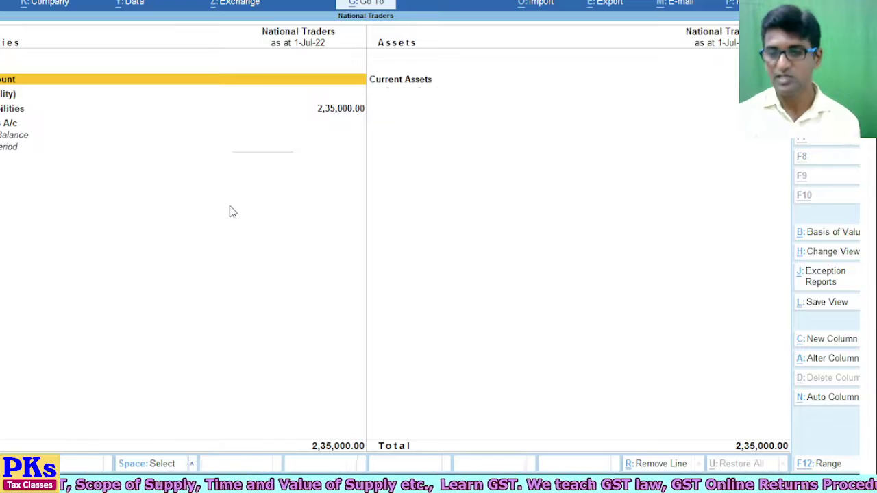
# Show the Current Liabilities breakdown and drill down into the Duties & Taxes group
pyautogui.press('Down')
pyautogui.press('Down')
pyautogui.press('Down')
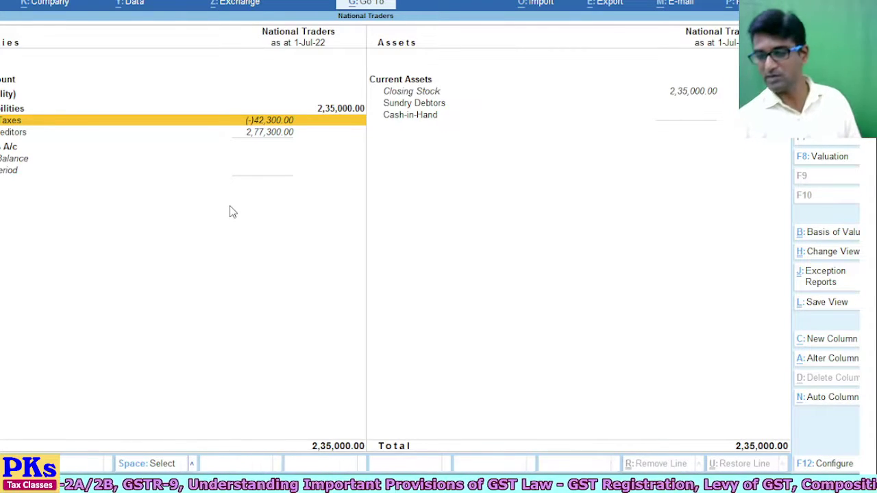
pyautogui.press('Return')
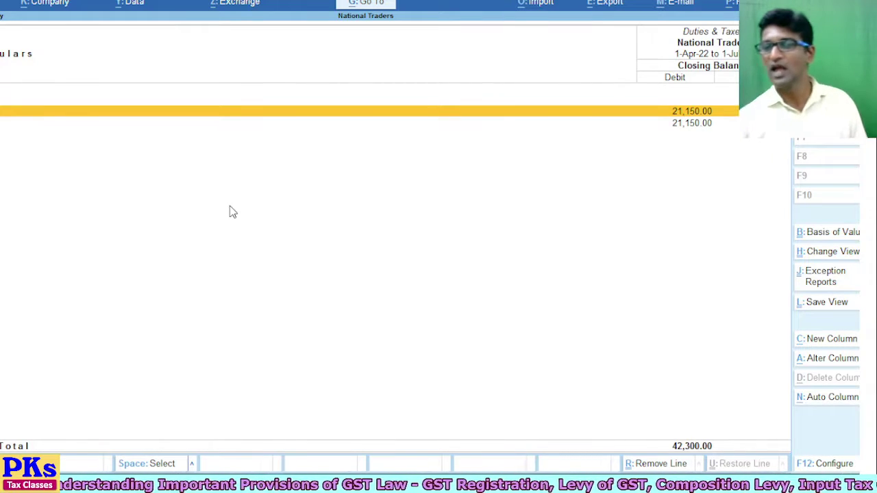
# Start a new voucher and change its type to Journal
pyautogui.click(365, 4)
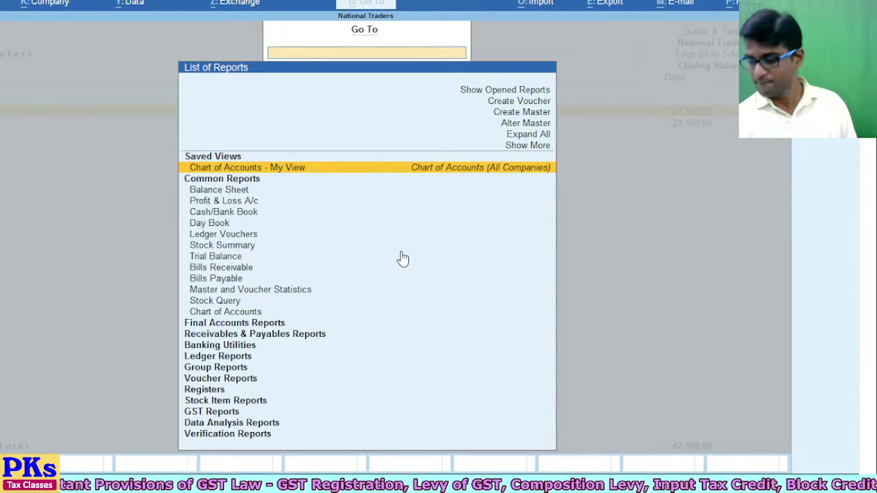
pyautogui.press('Up')
pyautogui.press('Up')
pyautogui.press('Up')
pyautogui.press('Up')
pyautogui.press('Up')
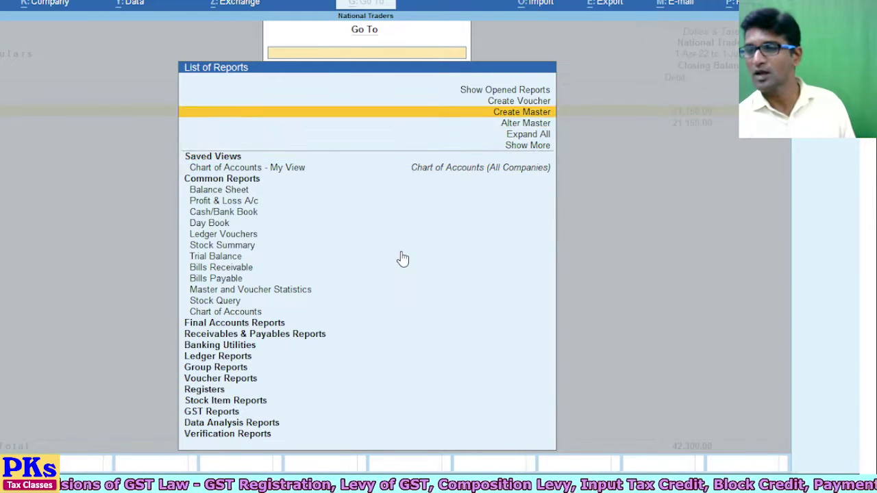
pyautogui.press('Return')
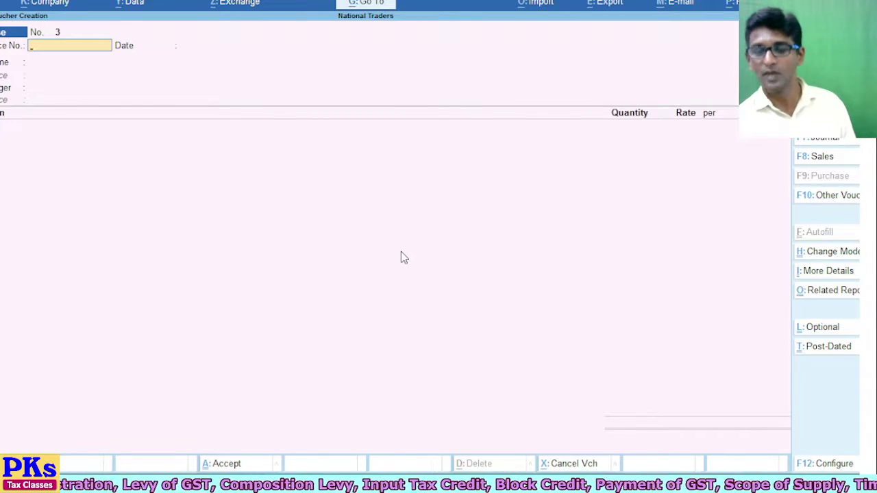
pyautogui.press('F7')
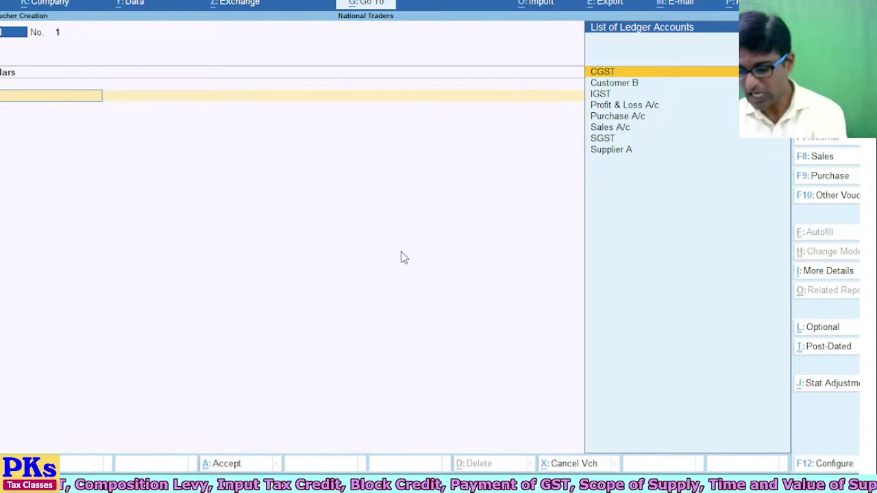
# Debit the CGST ledger with 21,150 in the journal voucher
pyautogui.write('cg')
pyautogui.press('Return')
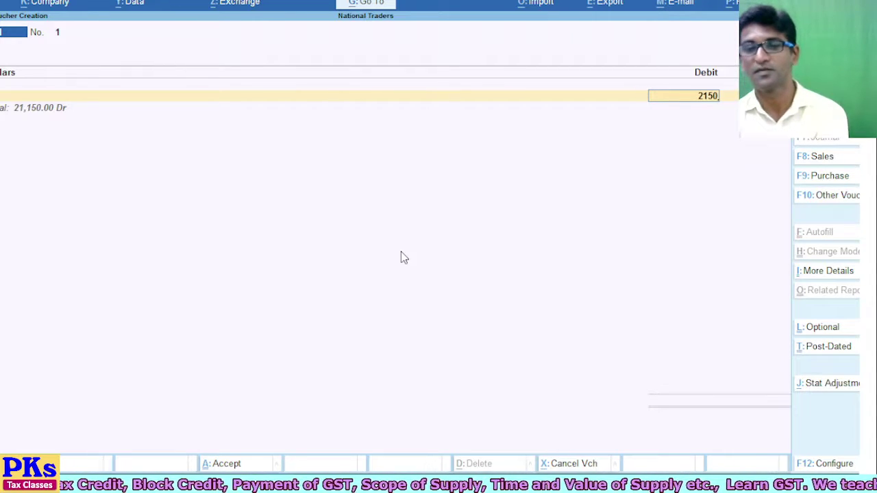
pyautogui.press('BackSpace')
pyautogui.press('BackSpace')
pyautogui.write('150')
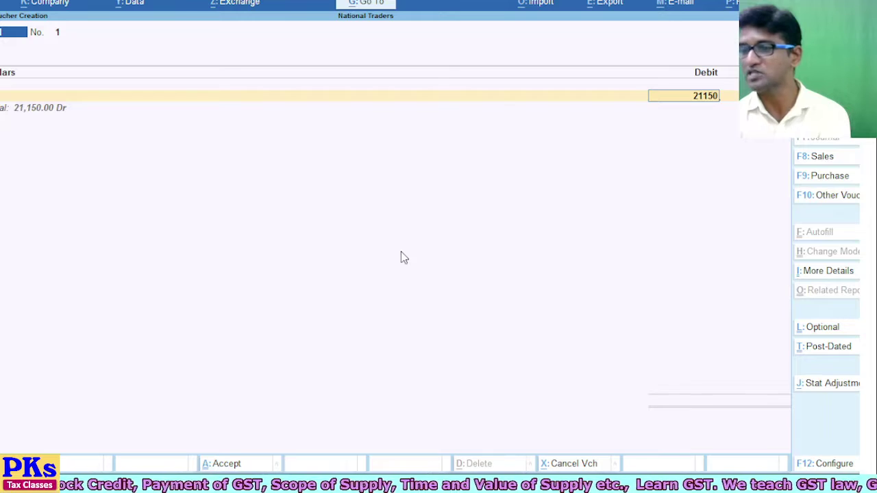
pyautogui.press('Return')
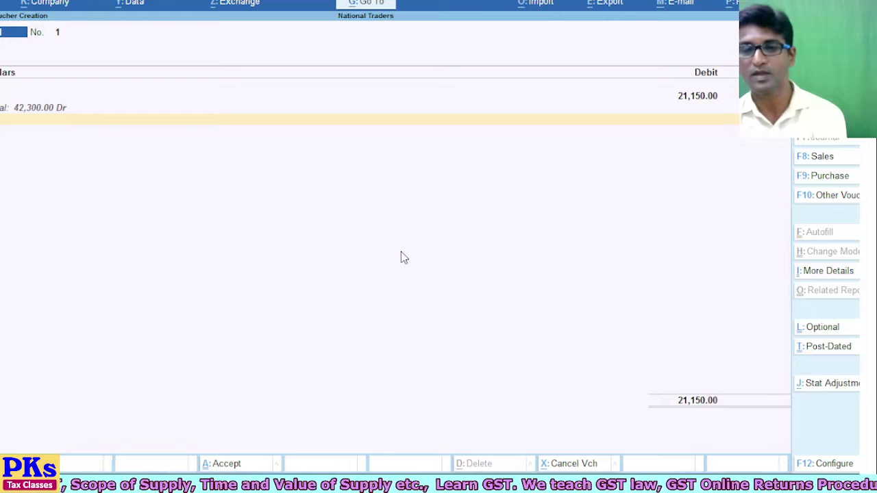
# Return to the journal's first debit line and start creating a new ledger named CGST
pyautogui.press('BackSpace')
pyautogui.press('BackSpace')
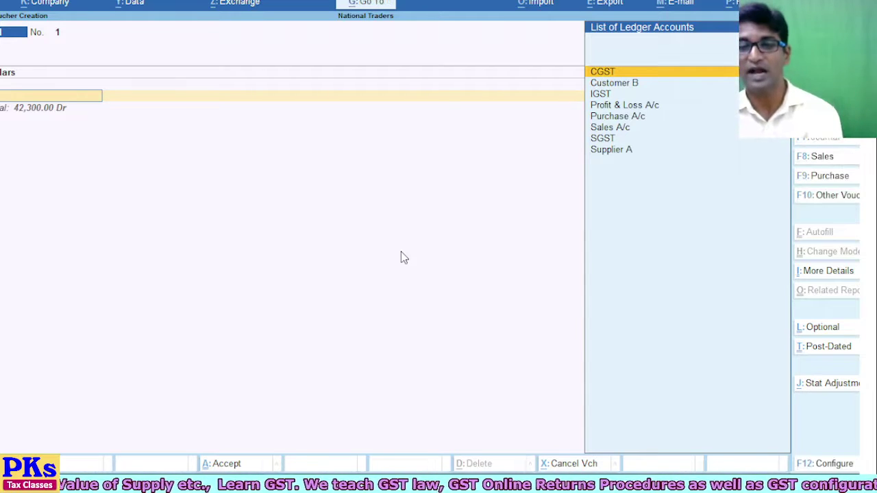
pyautogui.press('ctrl')
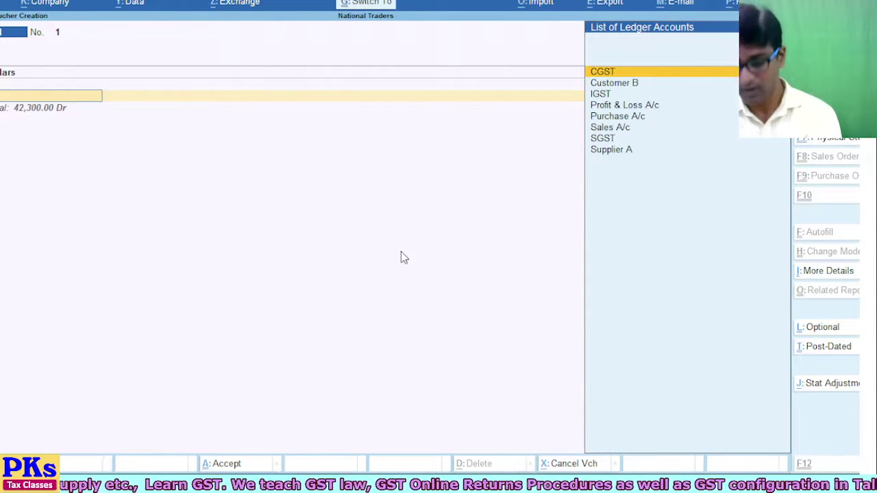
pyautogui.hotkey('alt', 'c')
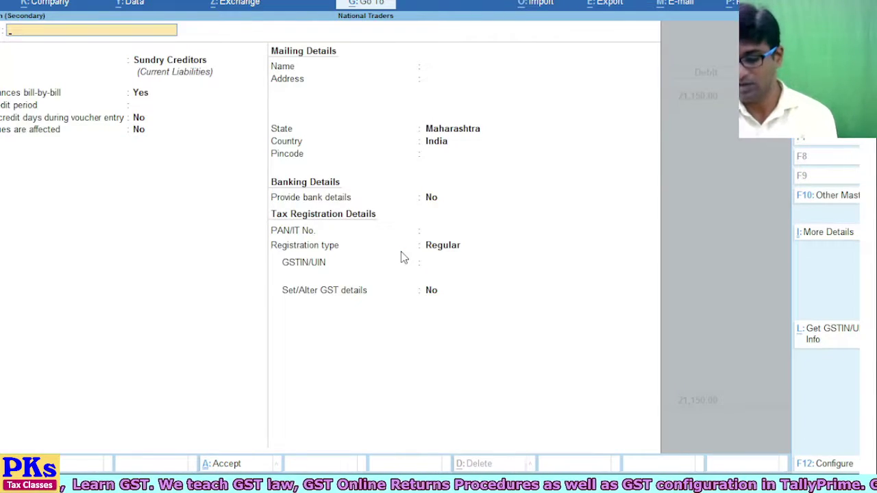
pyautogui.write('Cgdy')
pyautogui.press('BackSpace')
pyautogui.press('BackSpace')
pyautogui.press('BackSpace')
pyautogui.write('gst')
pyautogui.press('BackSpace')
pyautogui.press('BackSpace')
pyautogui.press('BackSpace')
pyautogui.write('GST')
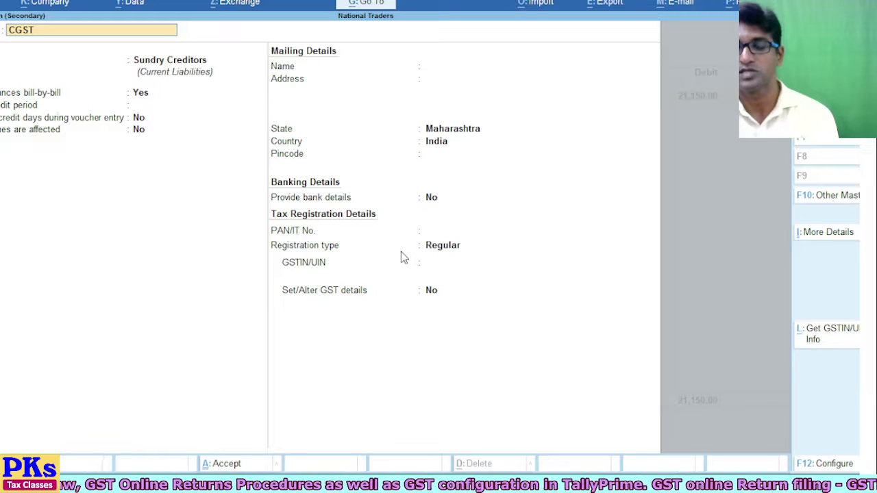
# Extend the new ledger's name to CGST ELECTRONIC CREDIT LEDGER
pyautogui.press('Home')
pyautogui.write('E')
pyautogui.write('LECTRONIC ')
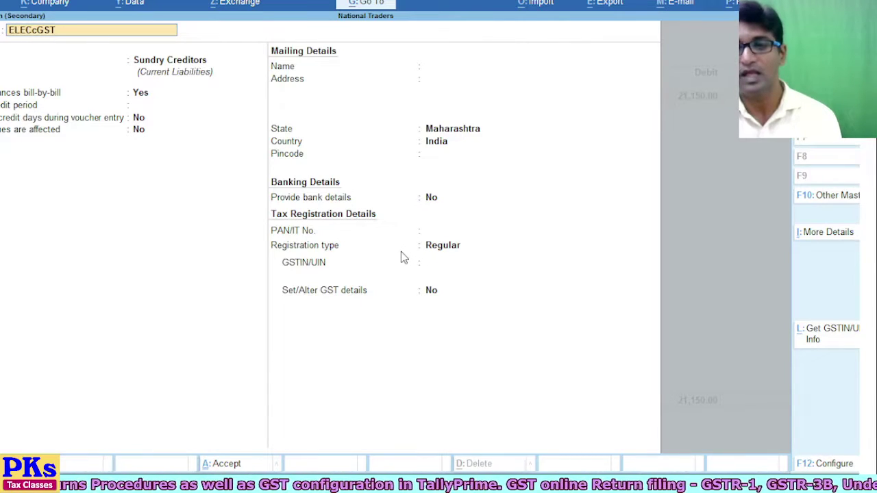
pyautogui.write('CREDIT L')
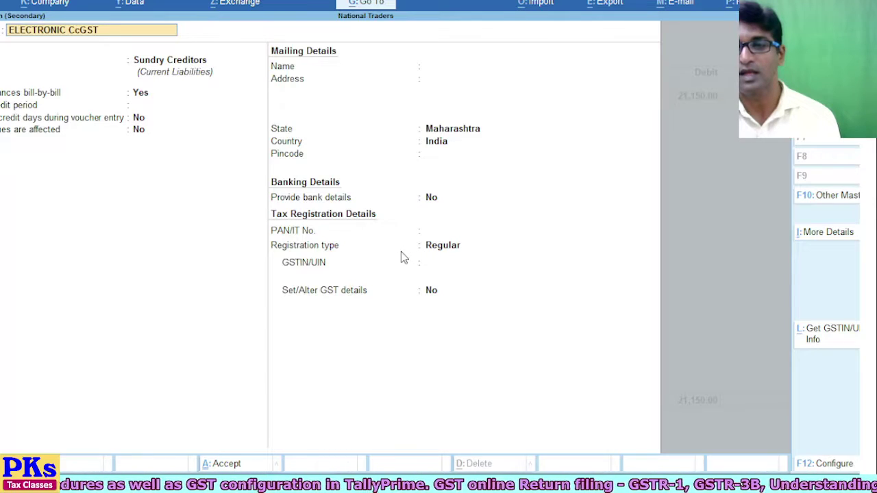
pyautogui.write('EDGER')
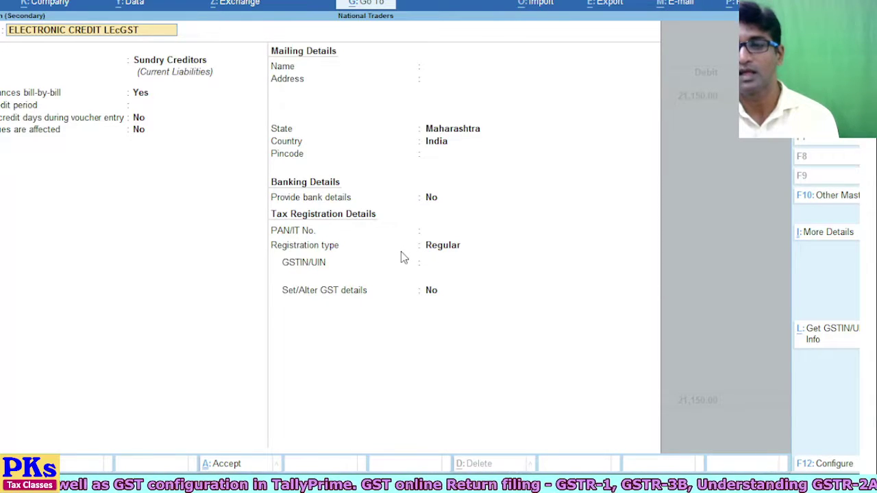
pyautogui.press('Delete')
pyautogui.press('Delete')
pyautogui.press('Delete')
pyautogui.press('Delete')
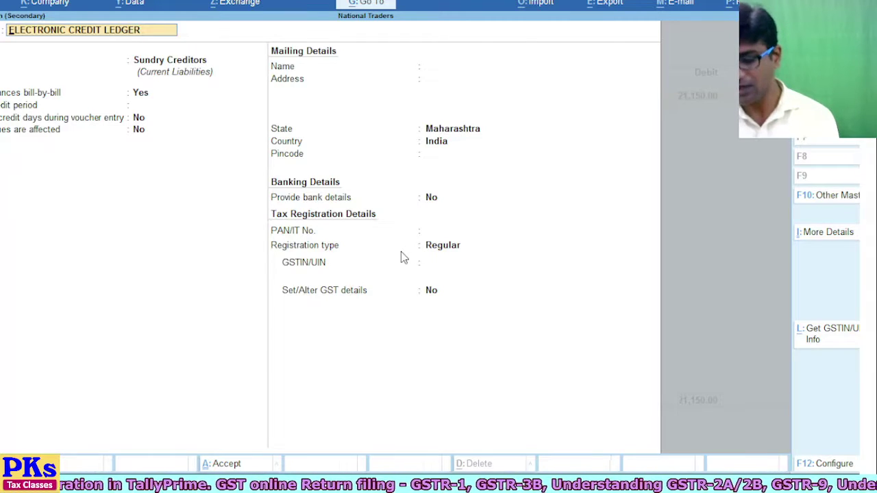
pyautogui.write('CGST')
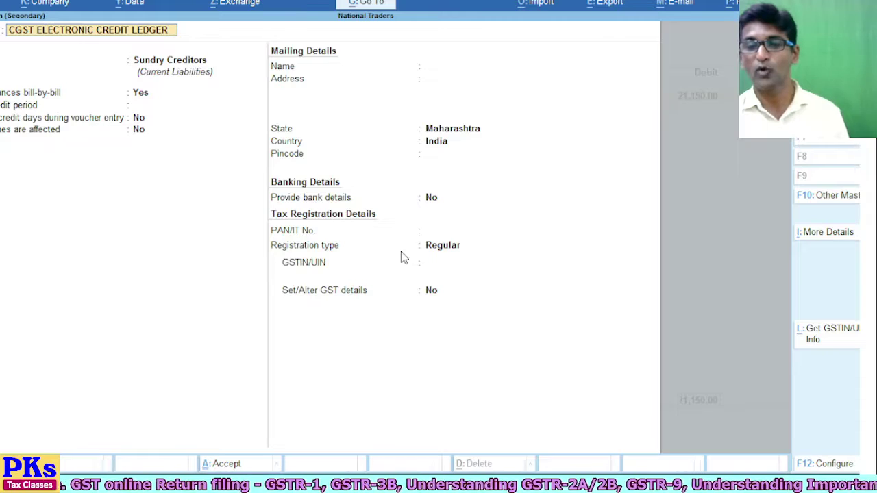
# Shorten the new ledger's name to CGST ELE. CR. LEDGER
pyautogui.press('Delete')
pyautogui.press('Delete')
pyautogui.press('Delete')
pyautogui.press('Delete')
pyautogui.press('Delete')
pyautogui.press('Delete')
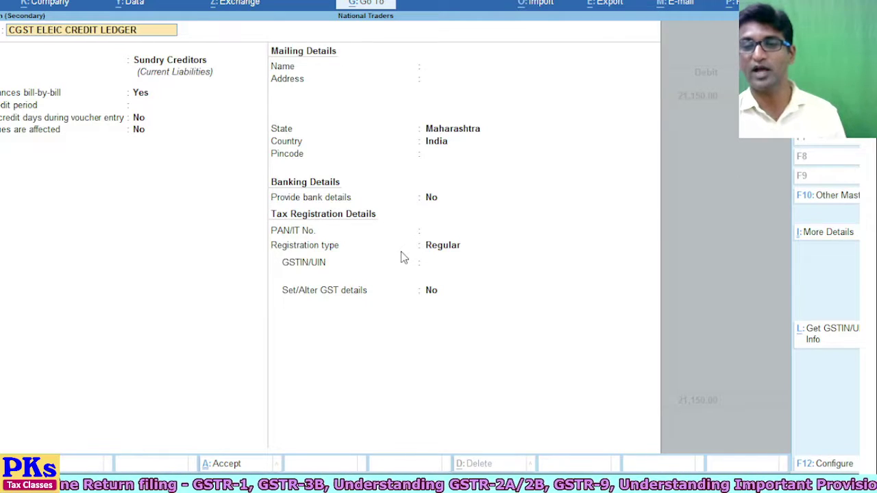
pyautogui.press('BackSpace')
pyautogui.write('.')
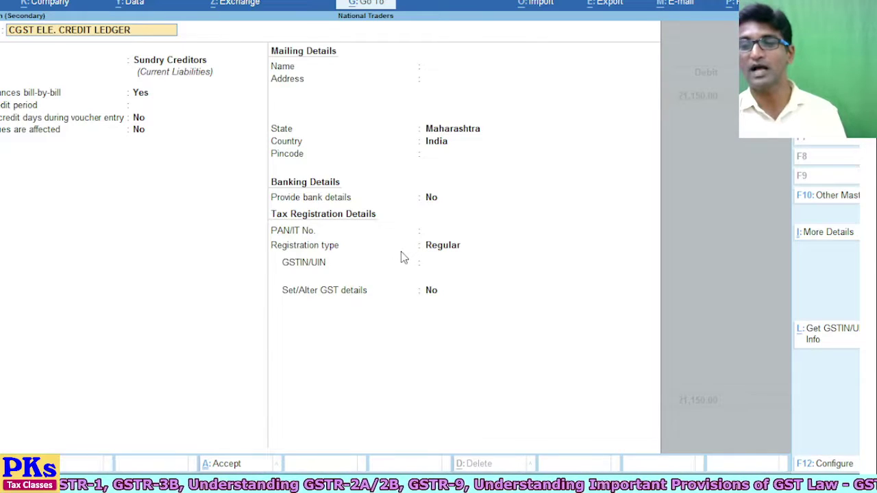
pyautogui.press('Delete')
pyautogui.press('Delete')
pyautogui.press('Delete')
pyautogui.press('Delete')
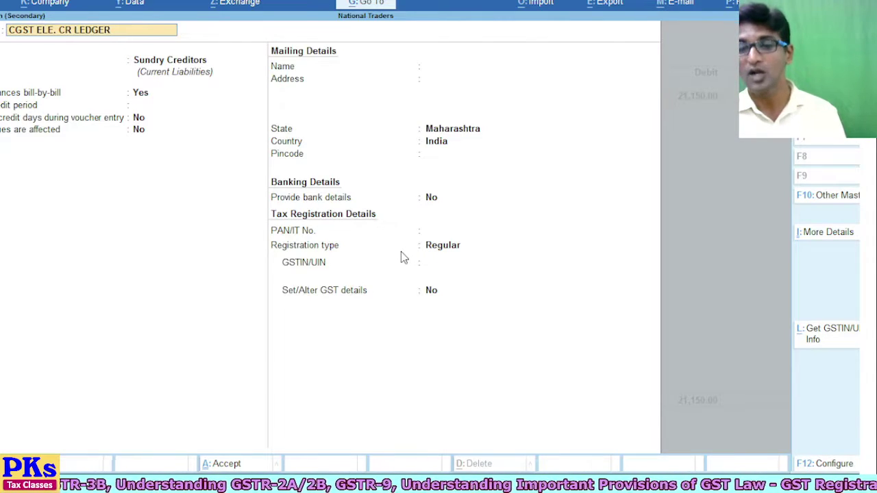
pyautogui.write('.')
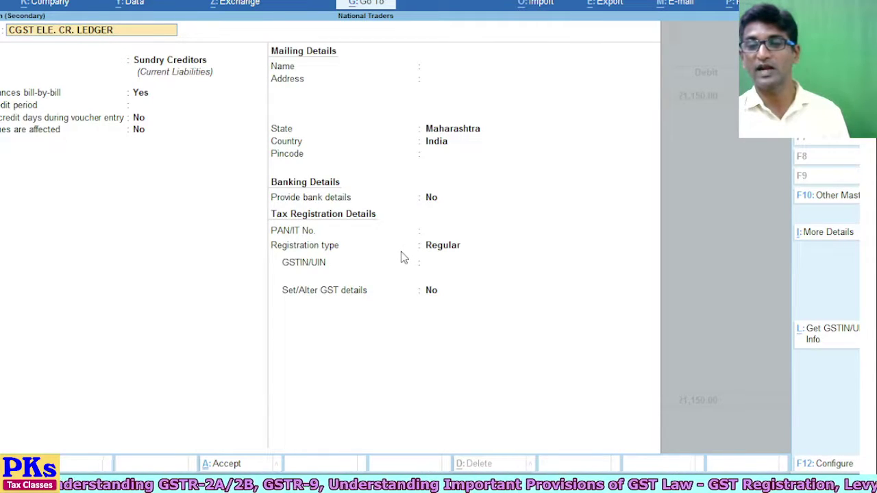
# Place CGST ELE. CR. LEDGER under Current Assets with assessable value calculation Not Applicable, and save the ledger into the journal's debit line
pyautogui.press('Return')
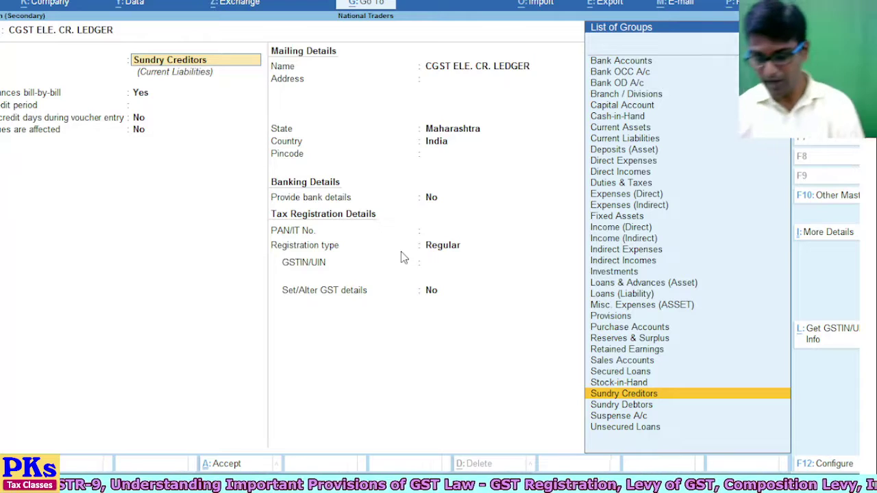
pyautogui.write('CU')
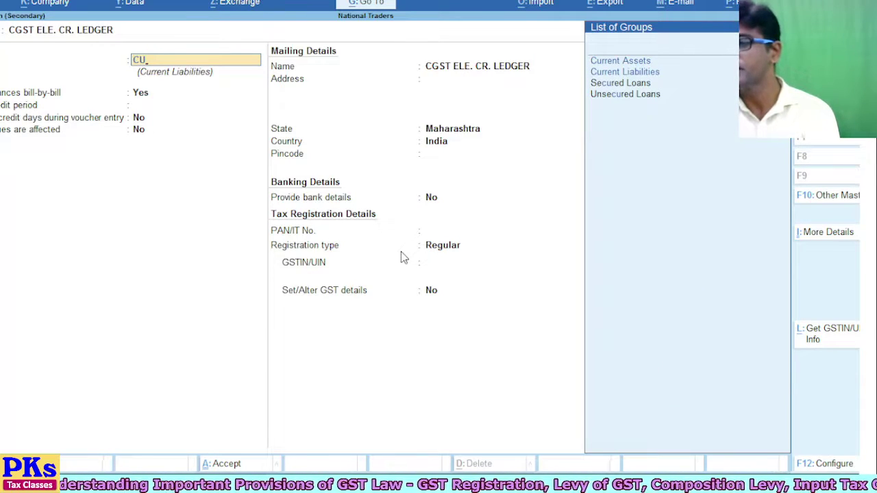
pyautogui.press('Return')
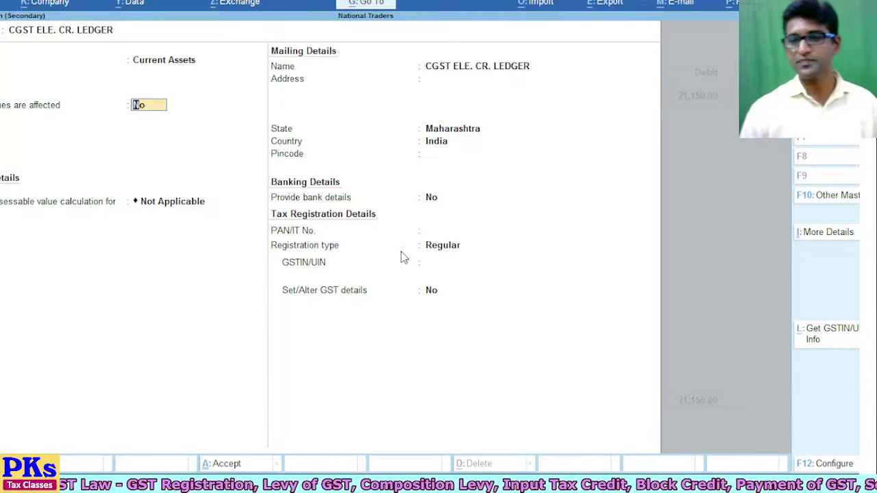
pyautogui.press('Return')
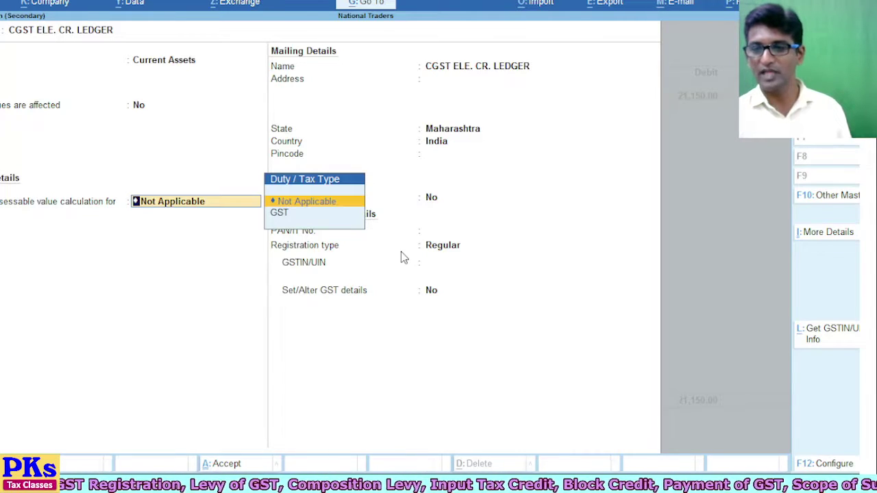
pyautogui.press('Return')
pyautogui.hotkey('ctrl', 'a')
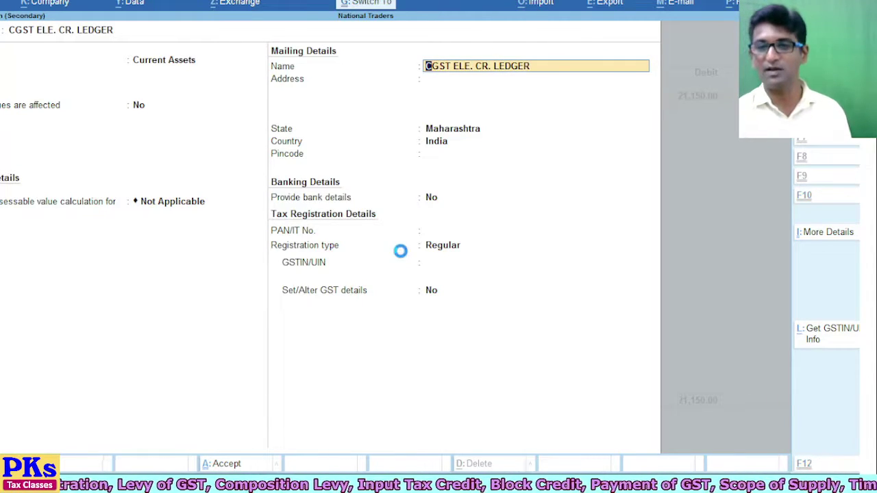
pyautogui.press('Return')
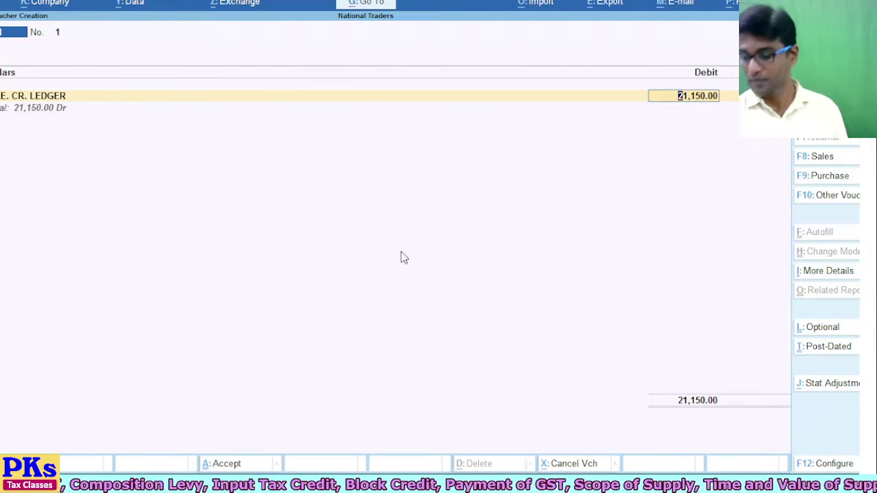
pyautogui.write('0')
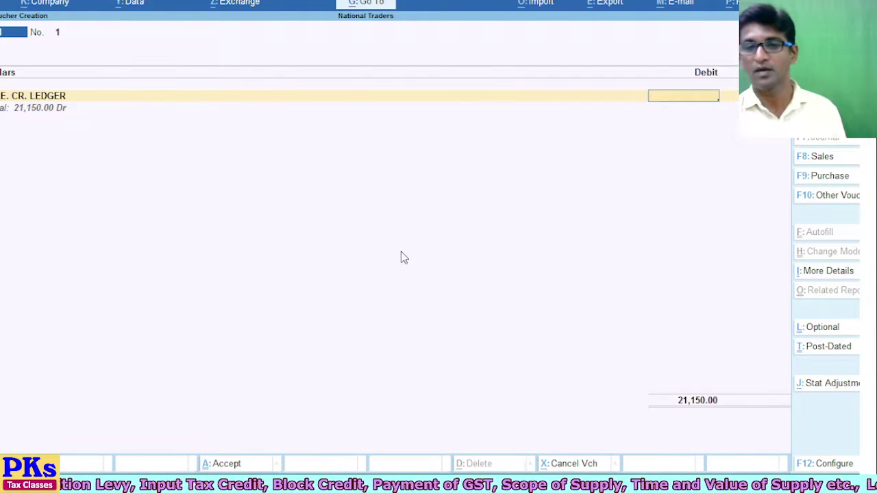
pyautogui.press('BackSpace')
pyautogui.press('Up')
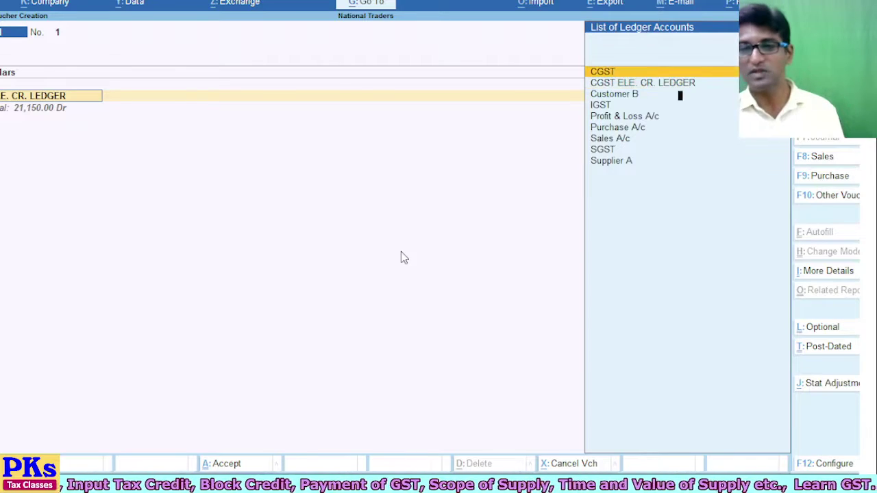
pyautogui.press('Return')
pyautogui.write('0')
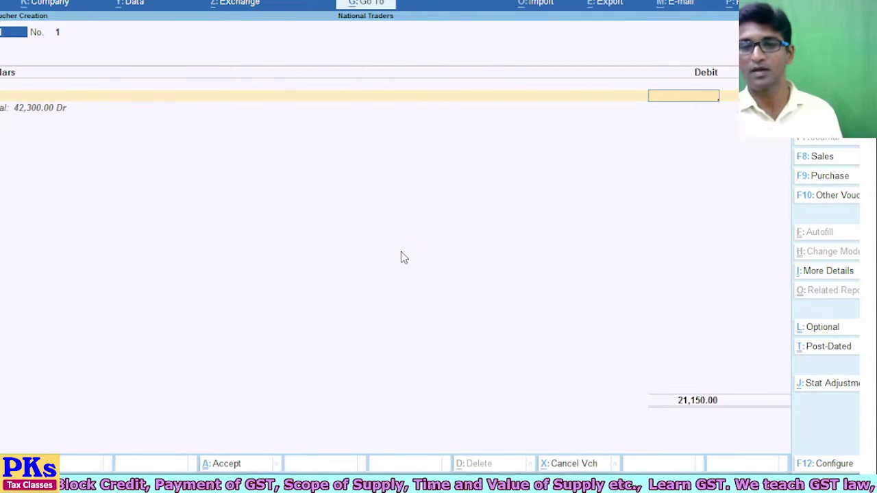
pyautogui.press('F11')
pyautogui.press('BackSpace')
pyautogui.press('Escape')
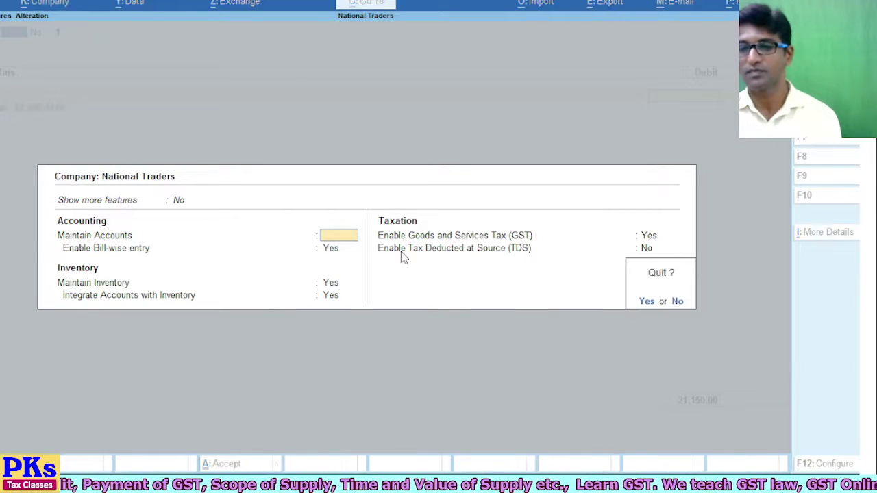
pyautogui.press('y')
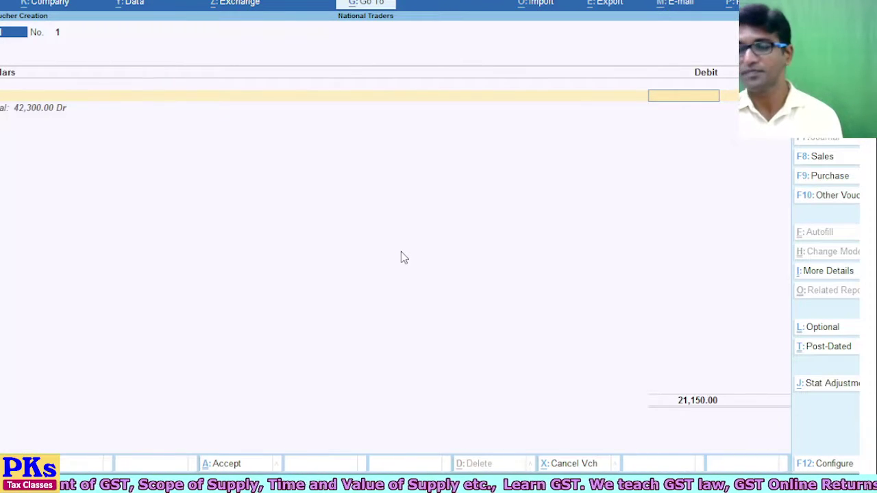
pyautogui.press('BackSpace')
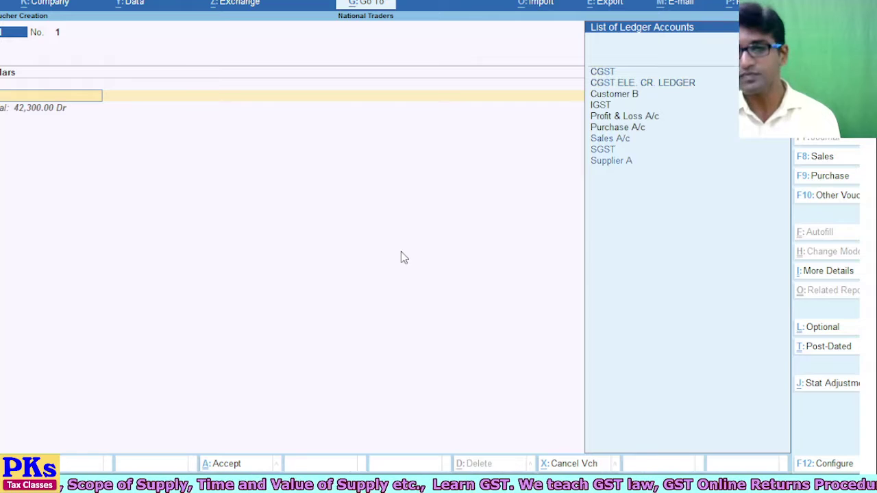
pyautogui.write('sgt')
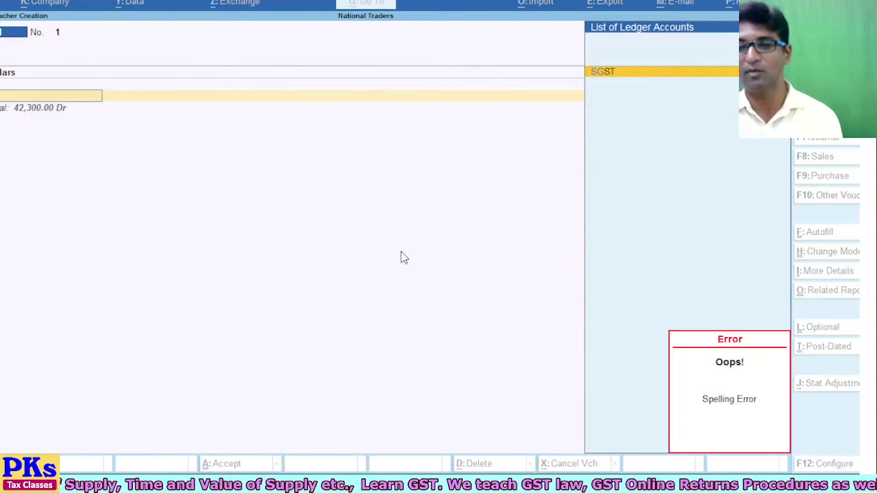
pyautogui.press('Return')
pyautogui.press('BackSpace')
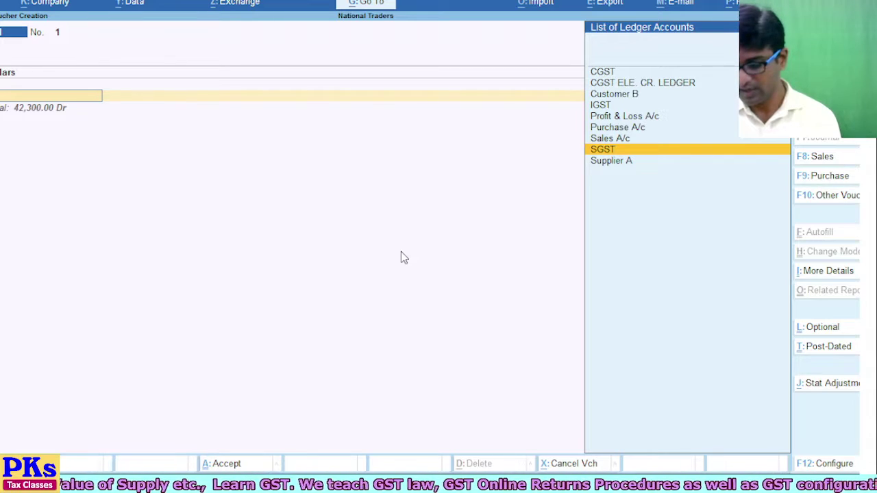
# Select CGST ELE. CR. LEDGER for the journal's first debit line and enter 150 as its amount
pyautogui.write('ele')
pyautogui.press('Return')
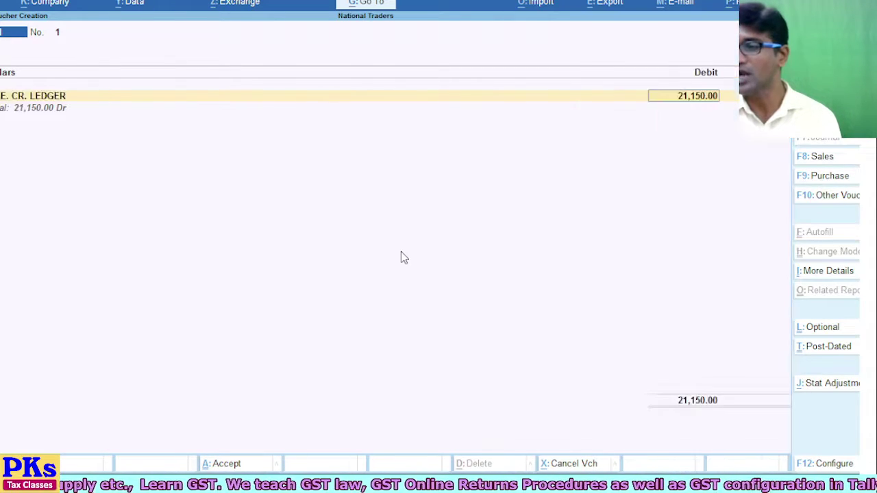
pyautogui.press('Delete')
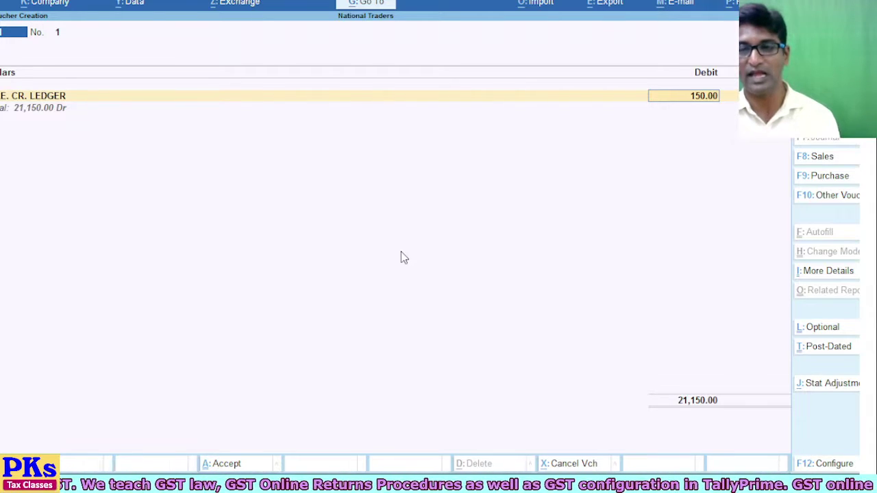
pyautogui.press('Return')
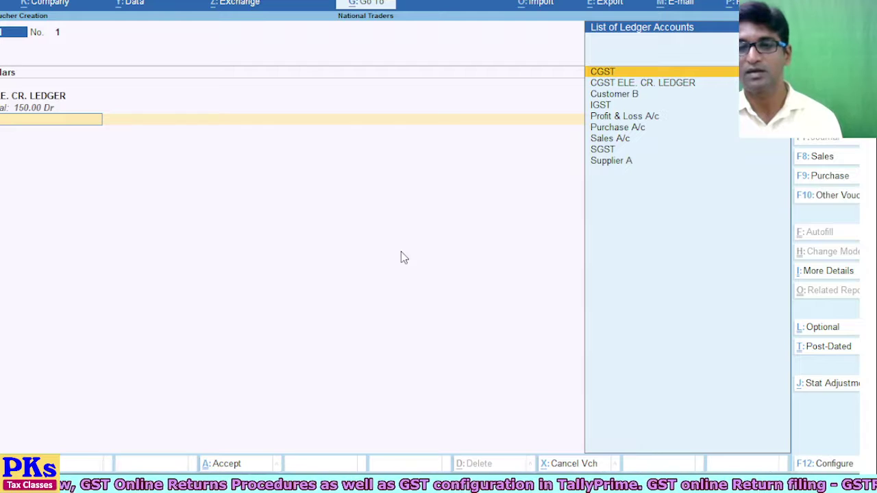
# Create the SGST ELE. CR. LEDGER under Current Assets from the second debit line and save it
pyautogui.hotkey('alt', 'c')
pyautogui.write('SGST ELE. CR. LEDGER')
pyautogui.press('Return')
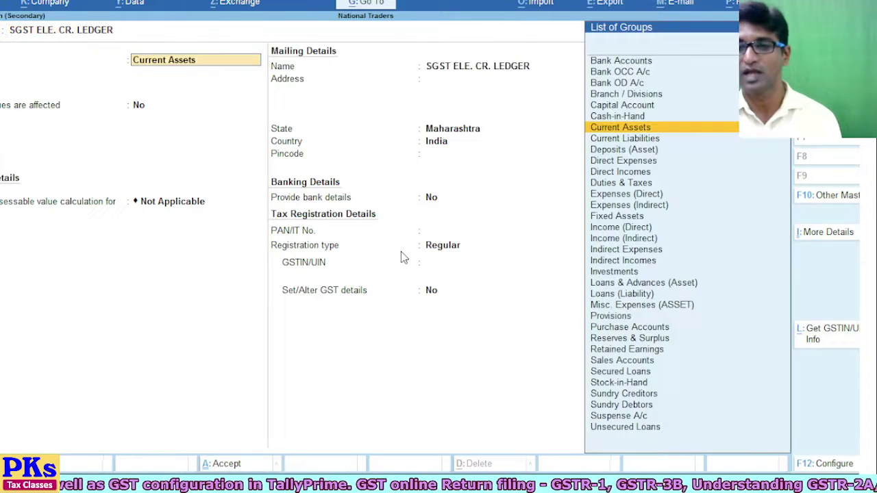
pyautogui.hotkey('ctrl', 'a')
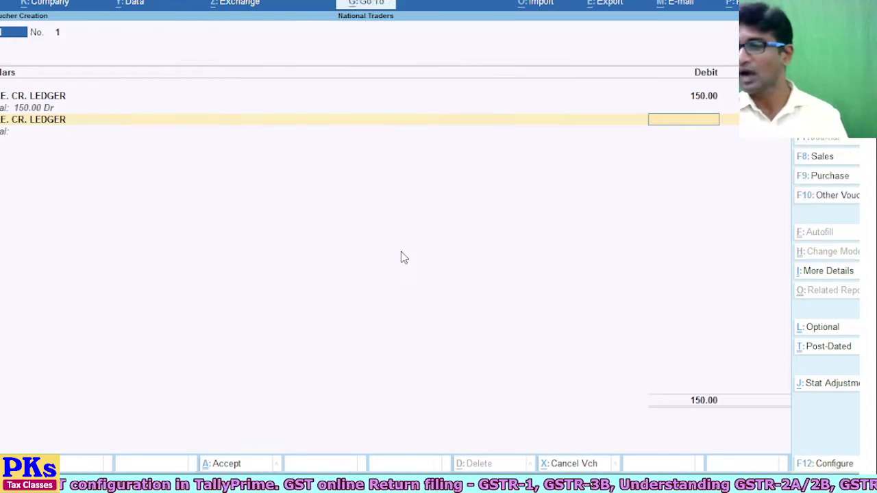
# Set the debit amount of the CGST ELE. CR. LEDGER line to 21,150
pyautogui.press('BackSpace')
pyautogui.press('BackSpace')
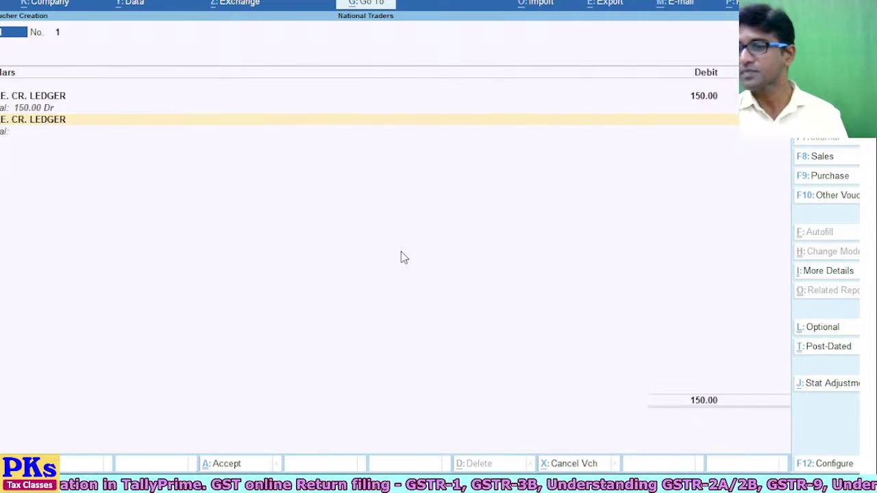
pyautogui.write('21150')
pyautogui.press('Return')
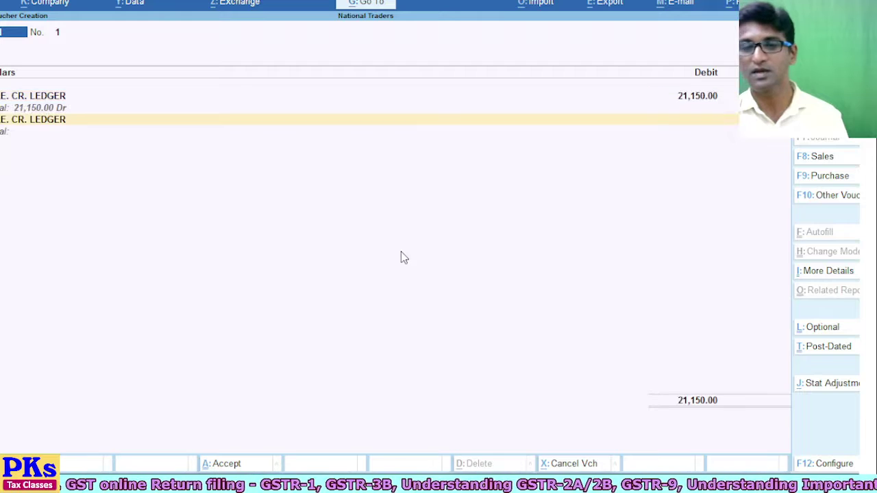
# Enter 21,150 as the debit amount of the SGST ELE. CR. LEDGER line
pyautogui.press('Return')
pyautogui.write('21')
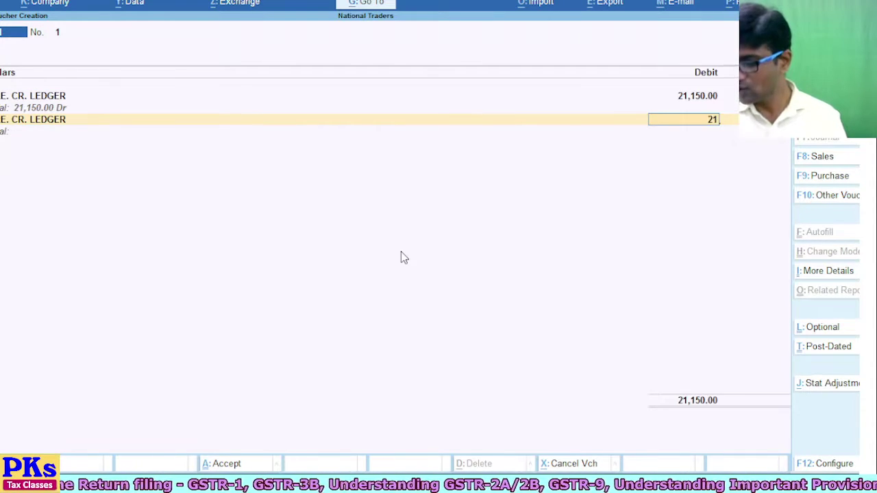
pyautogui.write('50')
pyautogui.press('BackSpace')
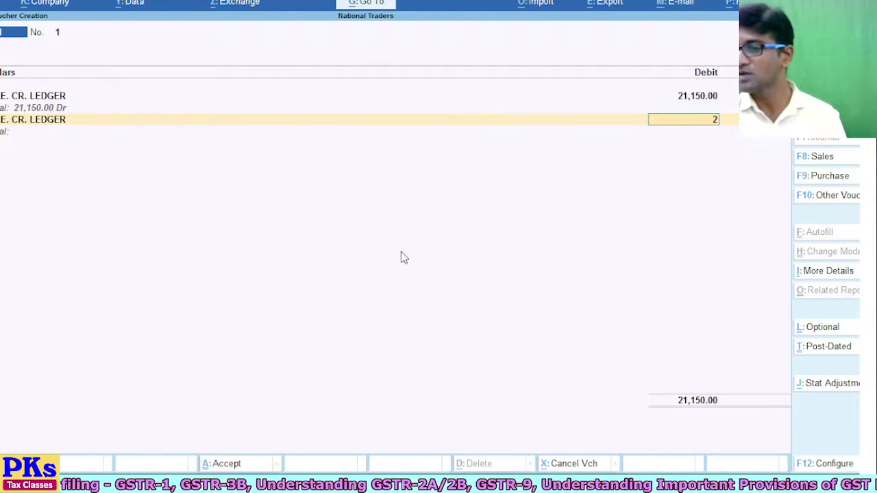
pyautogui.write('50')
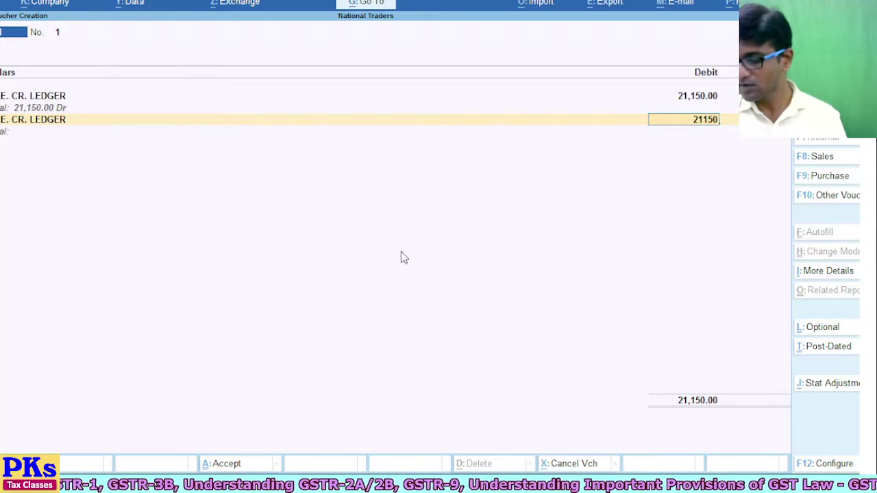
pyautogui.press('Return')
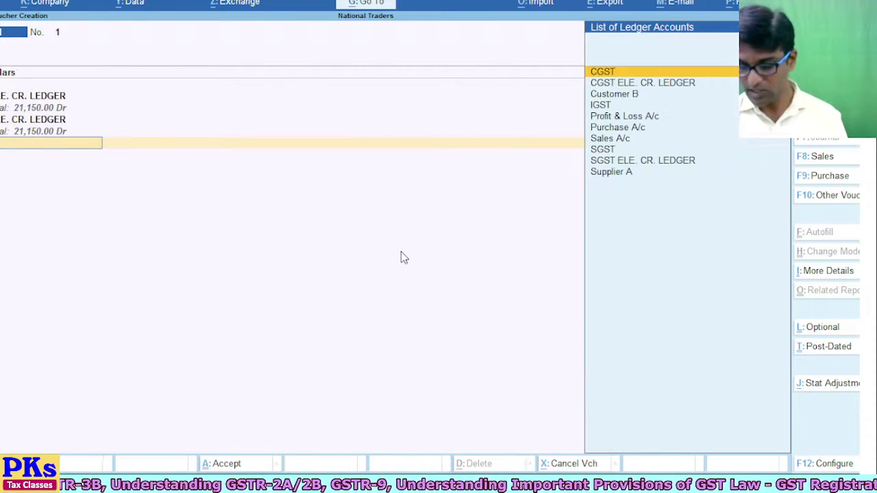
# Add CGST as the journal's first credit line with an amount of 21,150
pyautogui.write('c')
pyautogui.press('Down')
pyautogui.press('Return')
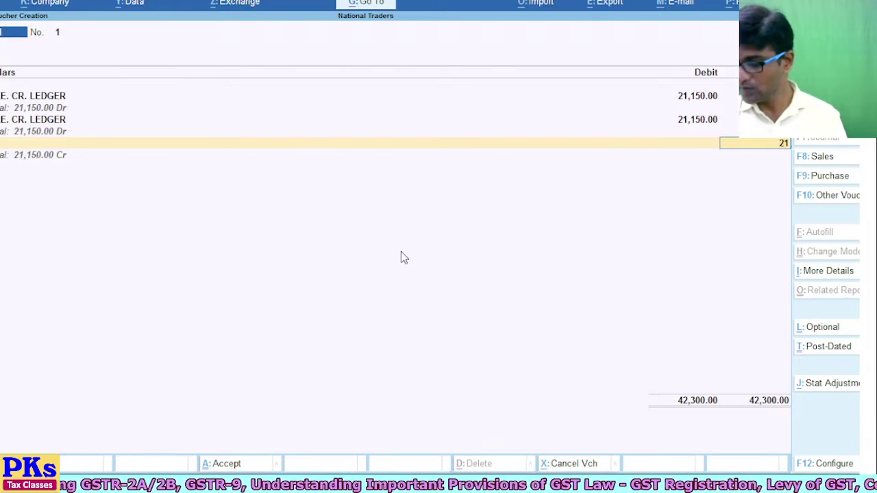
pyautogui.write('21150')
pyautogui.press('Return')
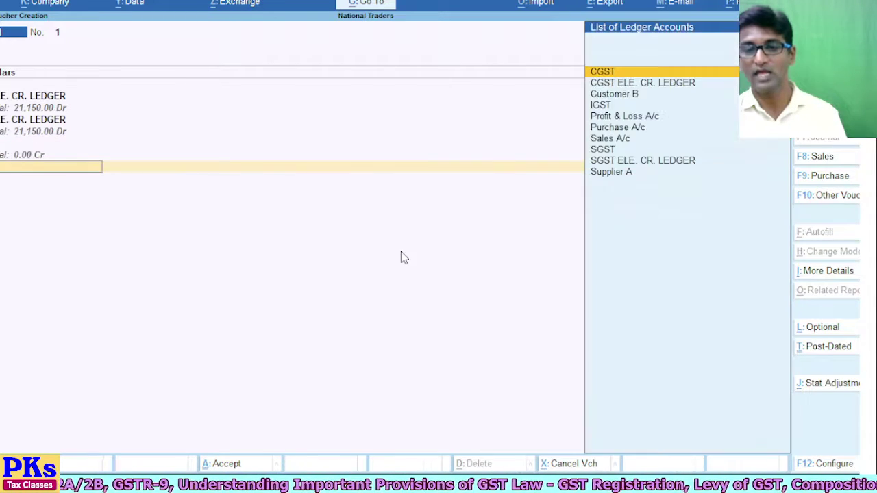
# Credit the remaining journal amount to SGST and save the voucher
pyautogui.write('sg')
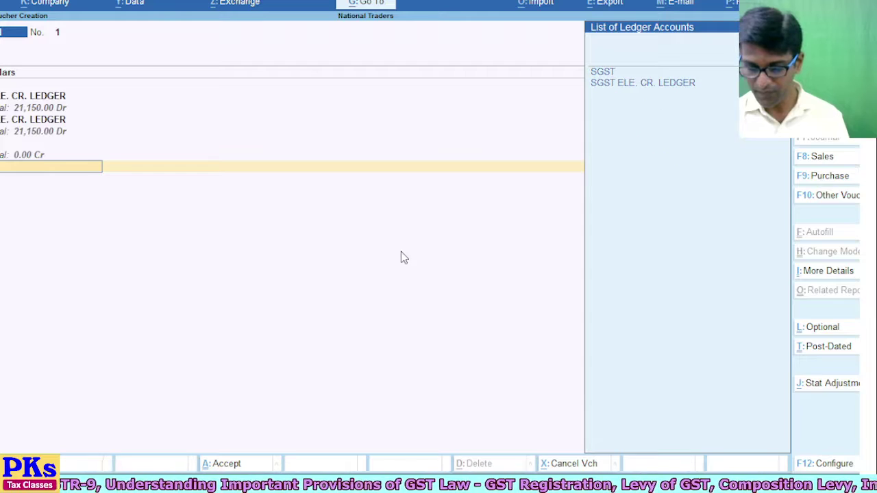
pyautogui.press('Down')
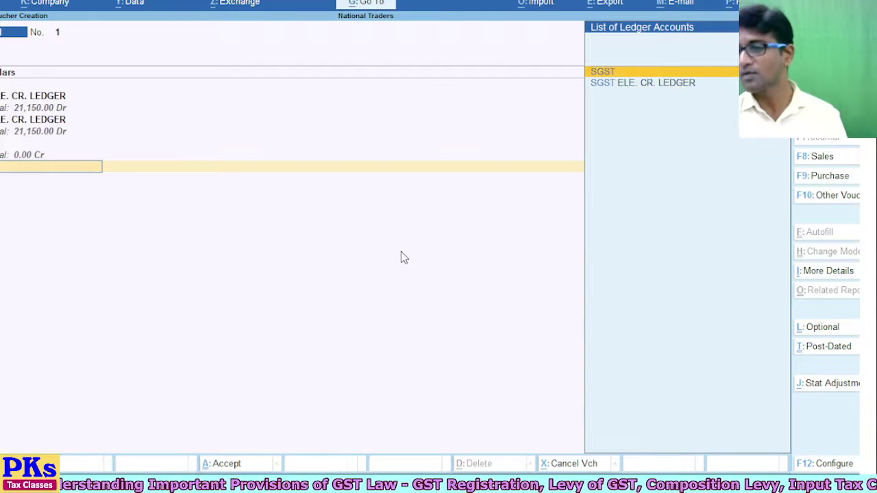
pyautogui.press('Return')
pyautogui.press('Return')
pyautogui.press('Return')
pyautogui.press('Return')
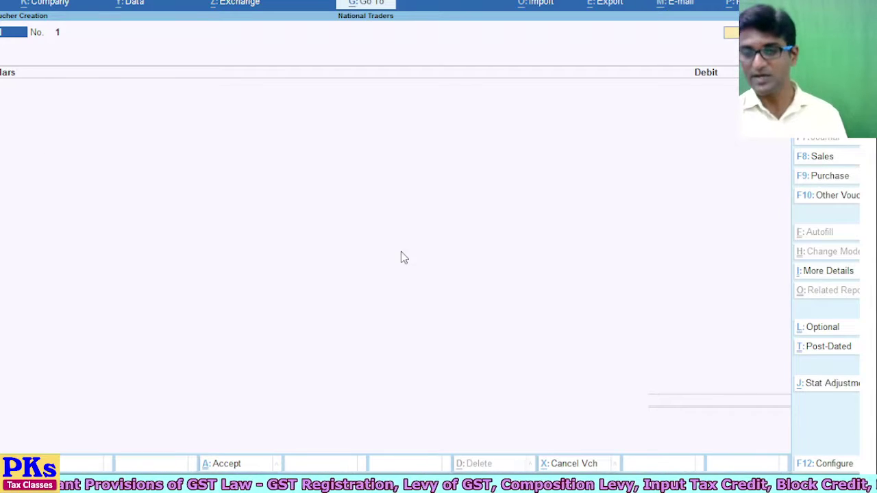
# Return to the Balance Sheet and examine Duties & Taxes and the electronic credit ledgers under Current Assets
pyautogui.press('Escape')
pyautogui.press('Return')
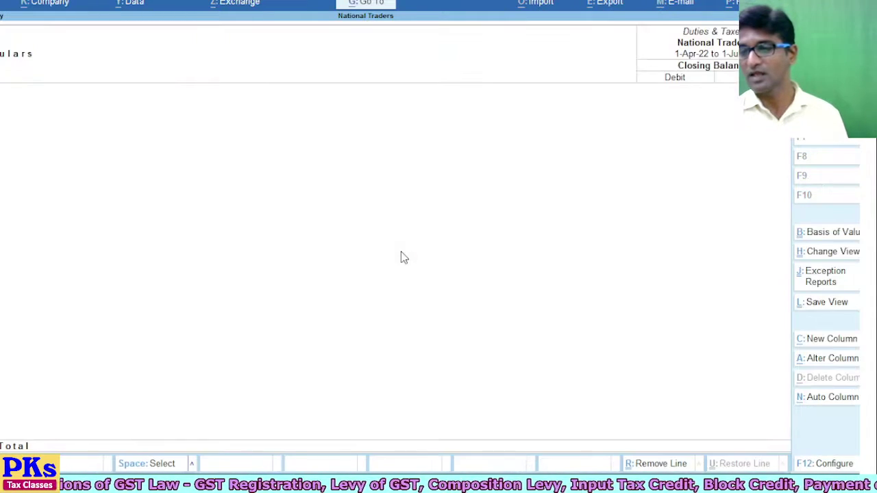
pyautogui.press('Escape')
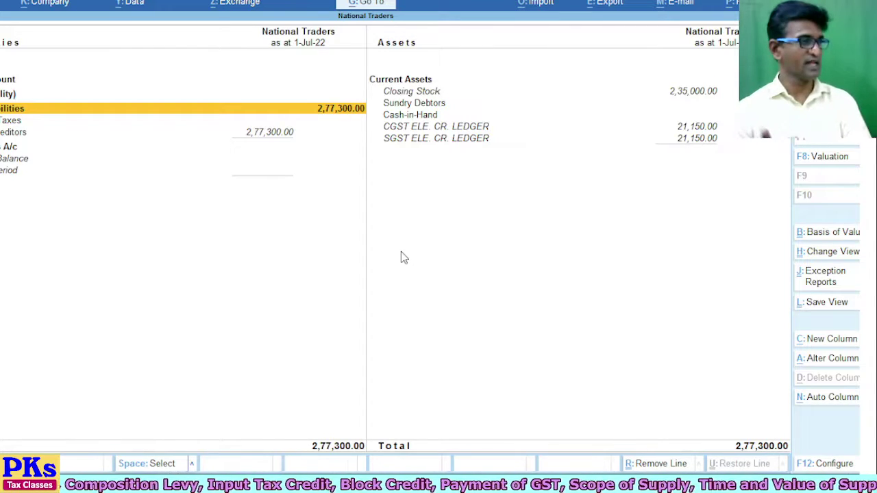
pyautogui.press('Down')
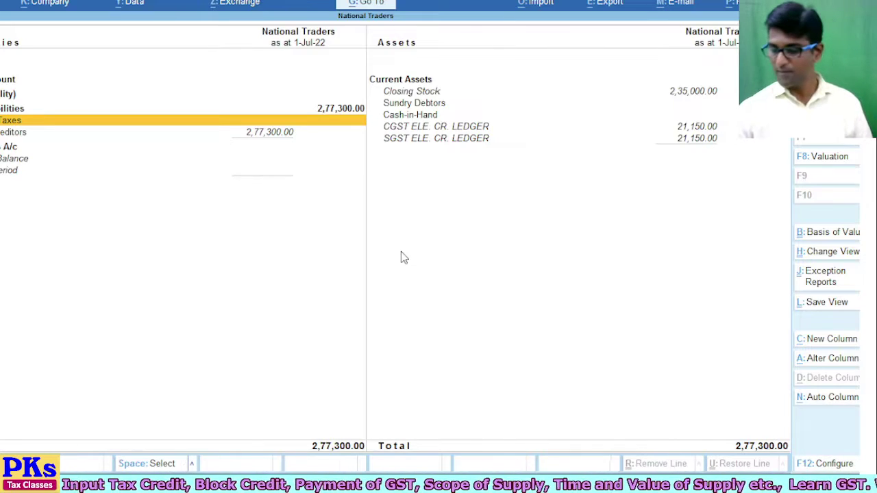
pyautogui.press('Right')
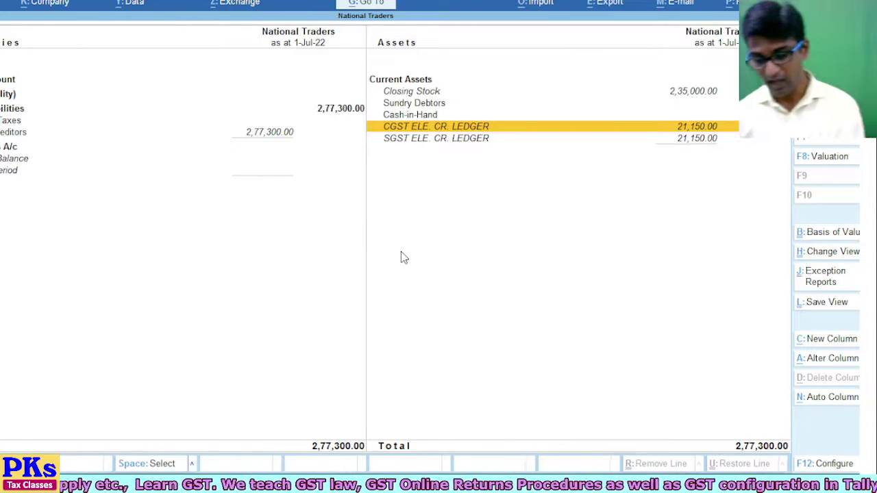
# Switch to the GST portal in the browser and examine the Electronic Credit Ledger's April and May 2022 credit and debit entries
pyautogui.hotkey('alt', 'Tab')
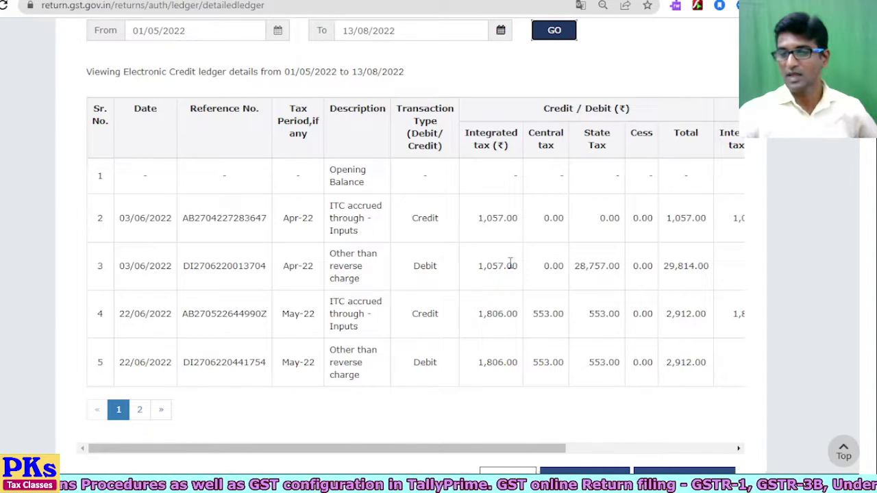
pyautogui.scroll(-1, 510, 264)
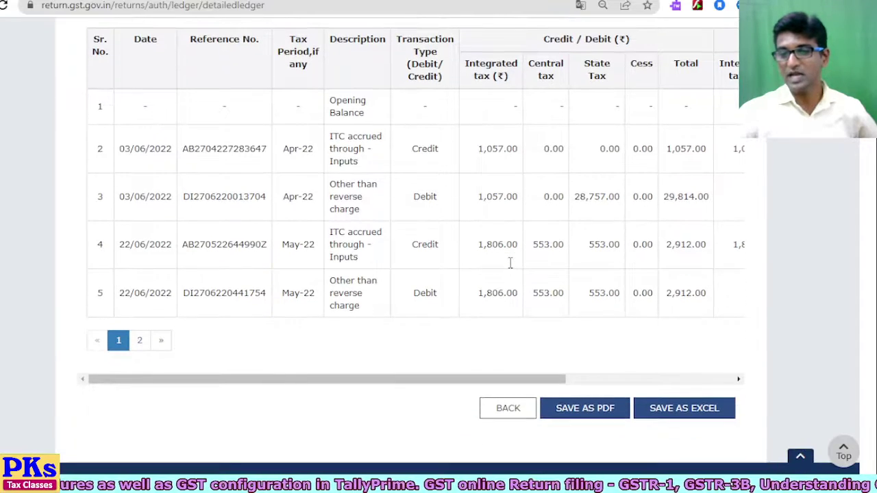
pyautogui.scroll(2, 510, 264)
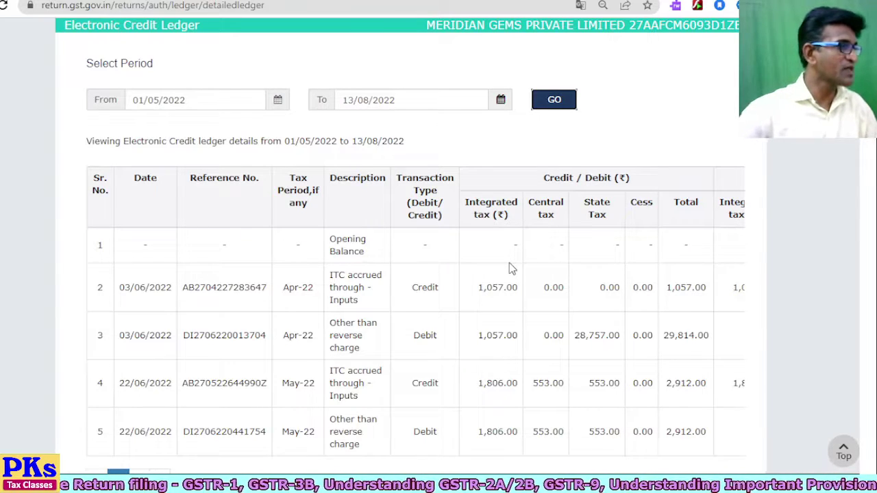
pyautogui.scroll(-2, 509, 264)
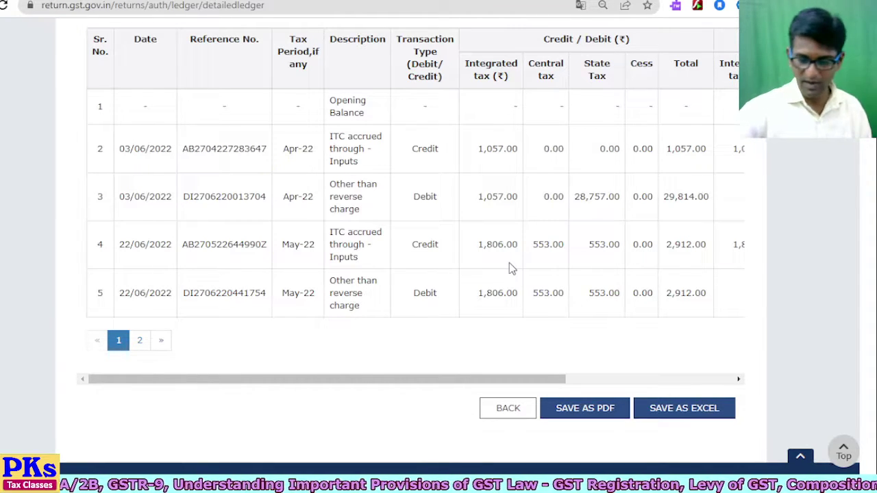
pyautogui.scroll(1, 466, 185)
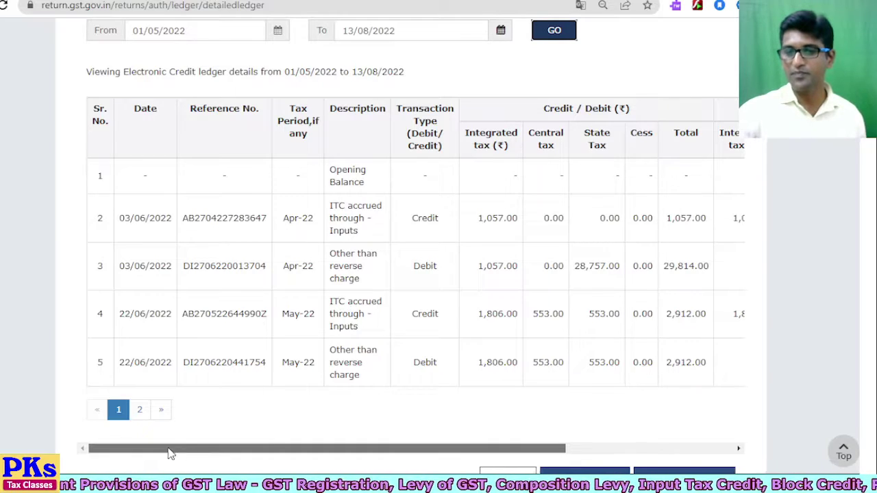
pyautogui.moveTo(240, 451); pyautogui.dragTo(185, 429)
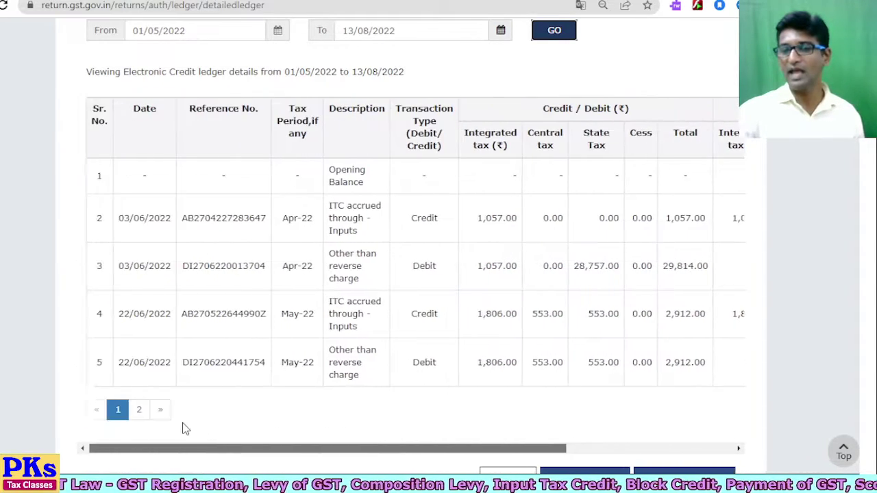
pyautogui.scroll(3, 167, 251)
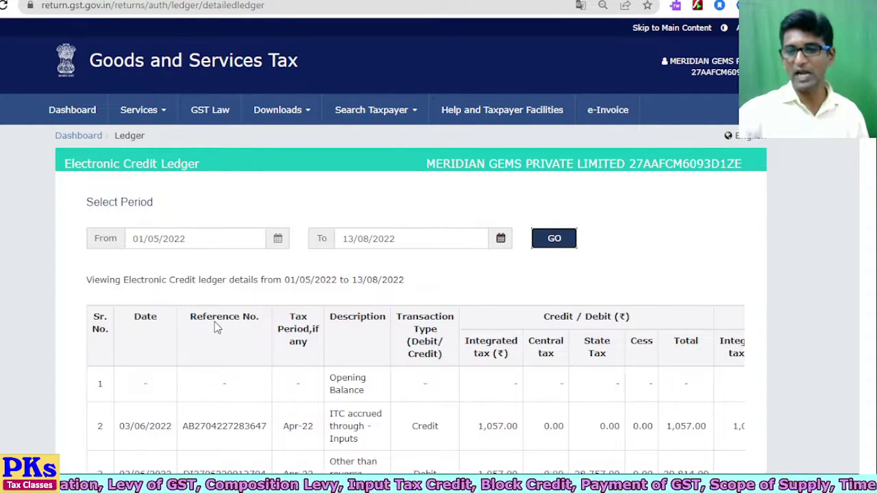
pyautogui.scroll(-5, 214, 328)
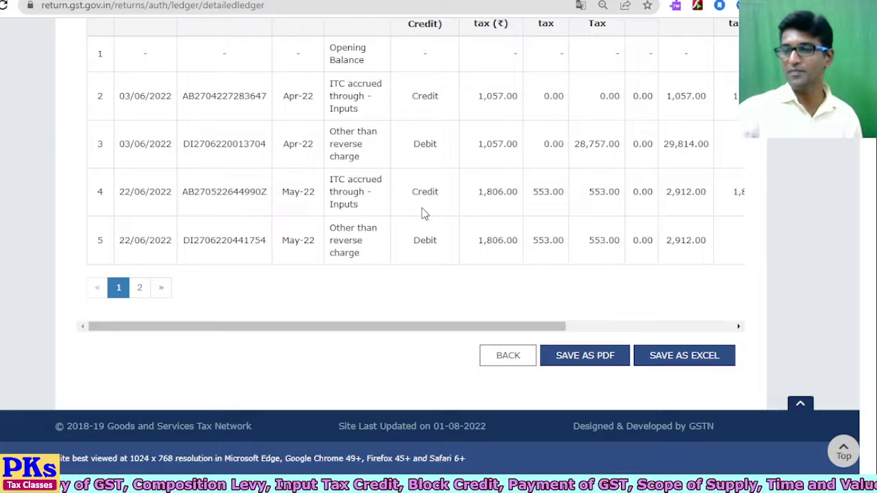
pyautogui.scroll(1, 423, 211)
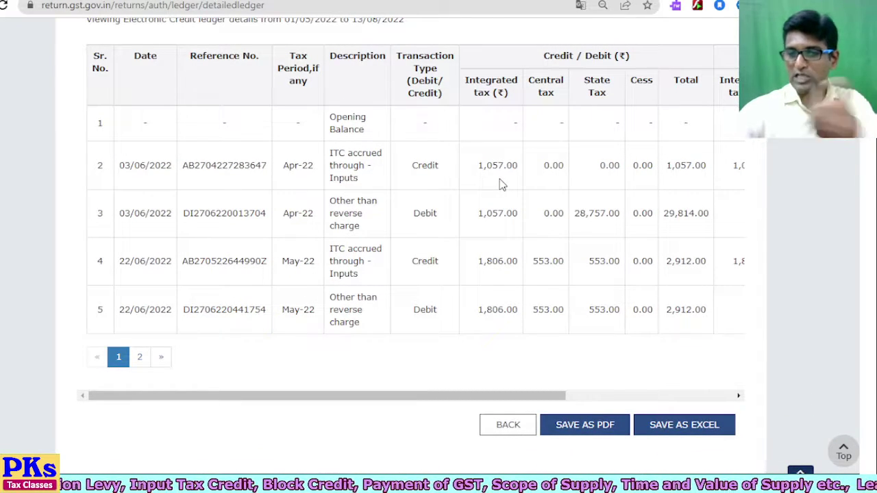
# Show page 2 of the Electronic Credit Ledger and compare the reference numbers of the June 2022 credit and debit entries
pyautogui.click(141, 360)
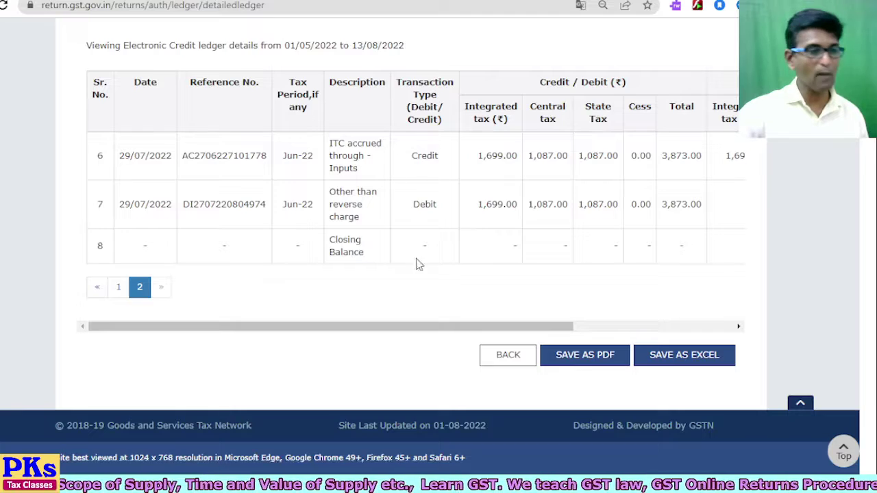
pyautogui.doubleClick(213, 201)
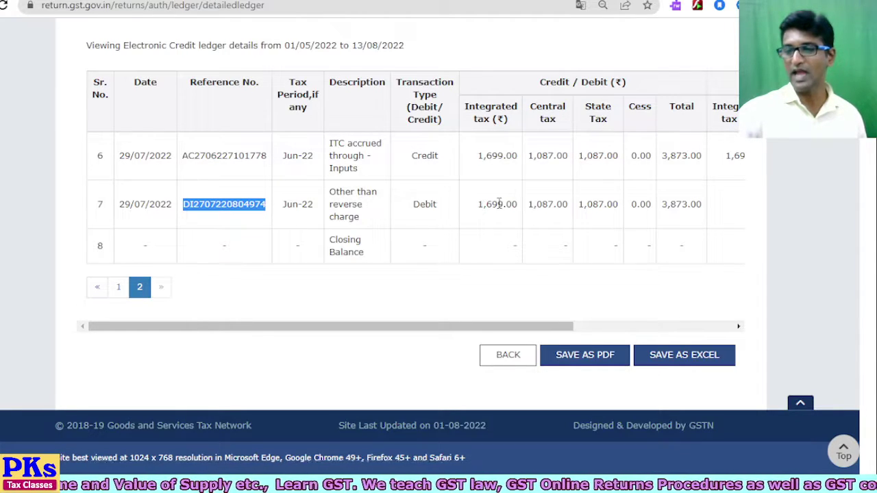
pyautogui.doubleClick(222, 155)
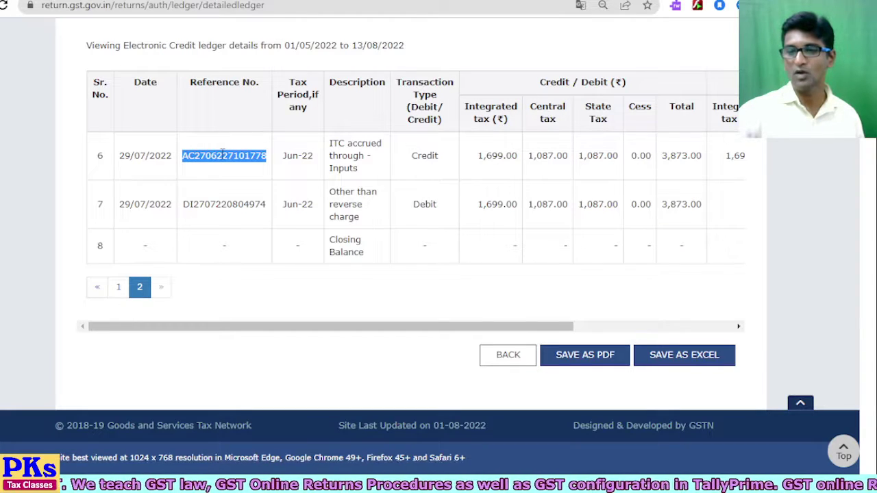
pyautogui.scroll(2, 223, 156)
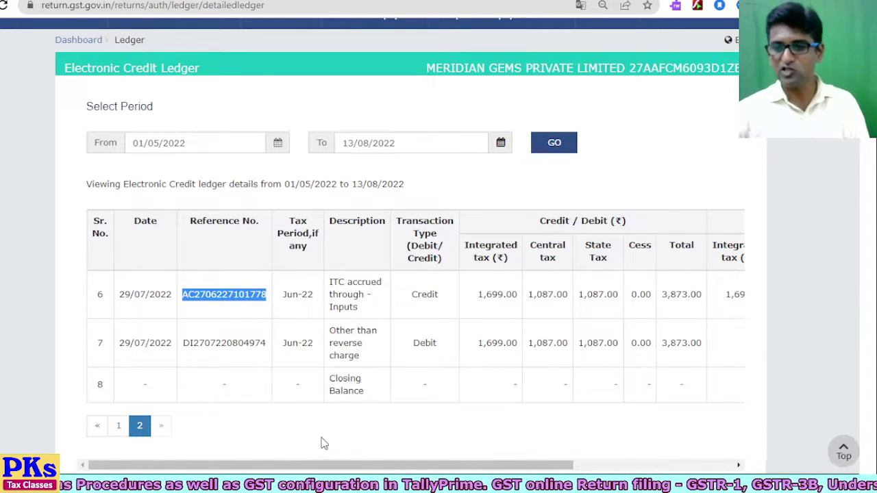
pyautogui.scroll(2, 306, 311)
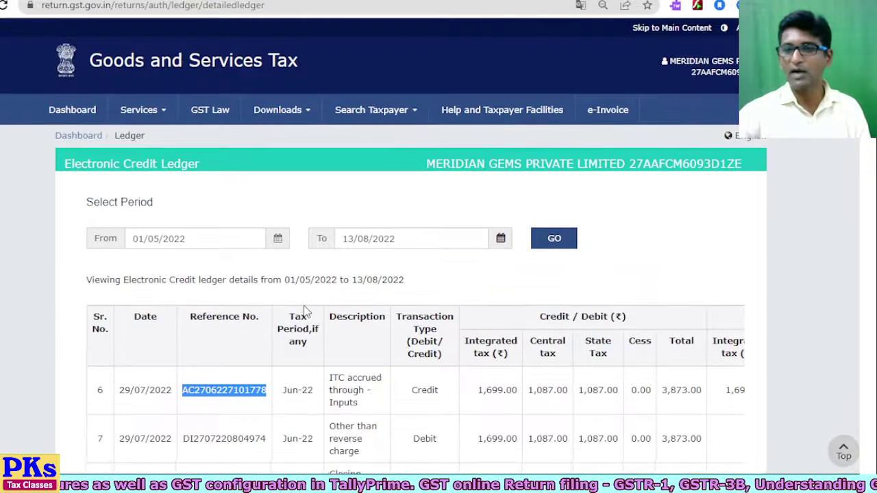
# Go to File Returns from the dashboard and search for the June return period in Quarter 1 of 2022-23
pyautogui.click(79, 137)
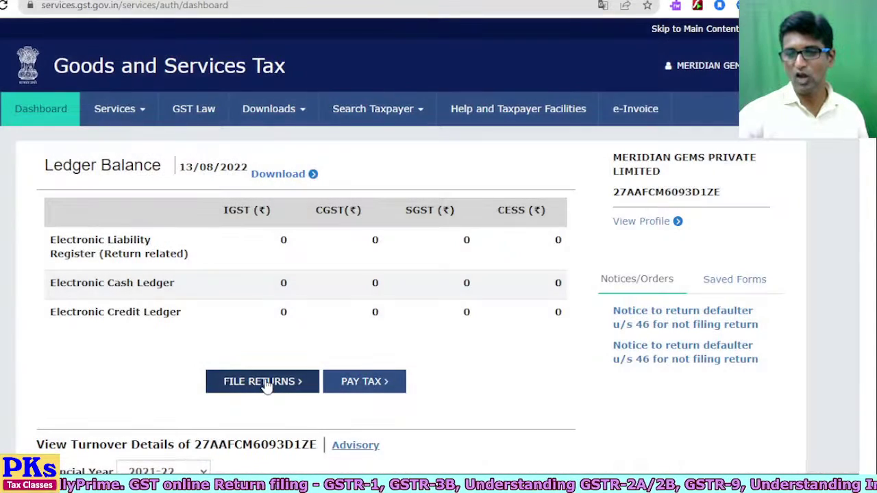
pyautogui.click(267, 387)
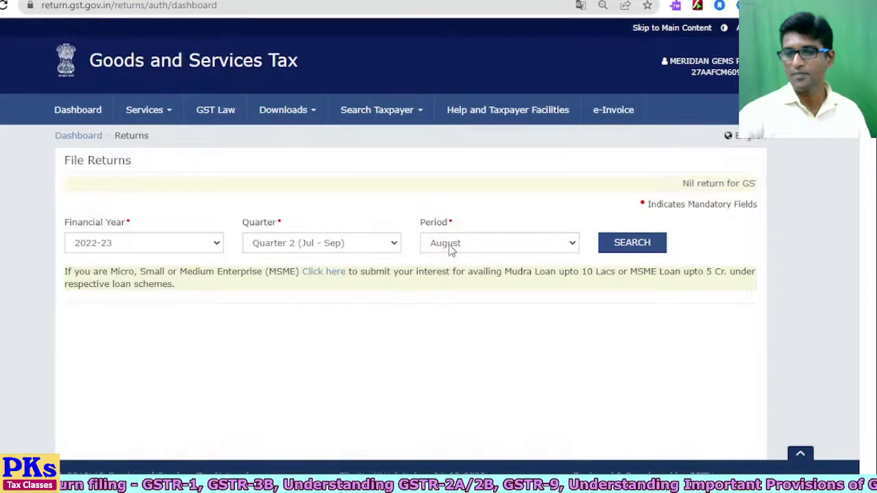
pyautogui.click(450, 245)
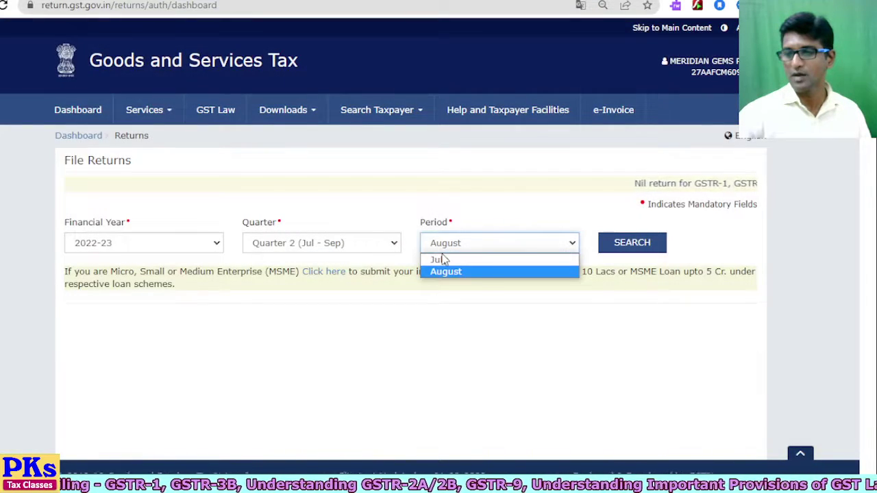
pyautogui.click(309, 243)
pyautogui.click(280, 261)
pyautogui.click(445, 245)
pyautogui.click(445, 283)
pyautogui.click(632, 243)
pyautogui.scroll(-5, 551, 281)
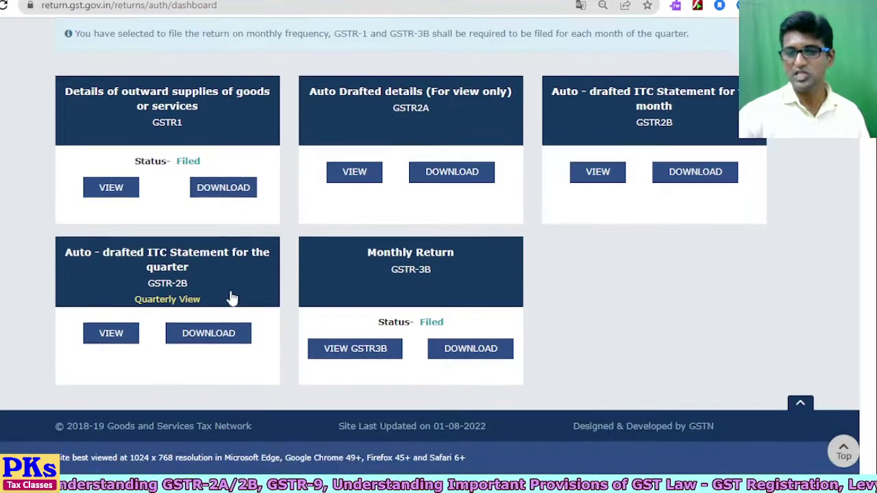
# View the June GSTR-3B return, show section 3.1 on outward supplies, and acknowledge the IGST refund guidelines
pyautogui.click(390, 278)
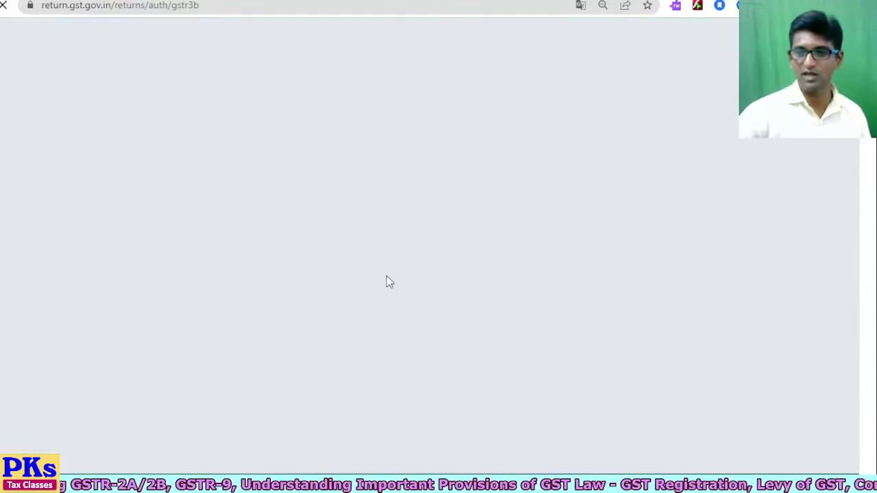
pyautogui.scroll(-3, 388, 281)
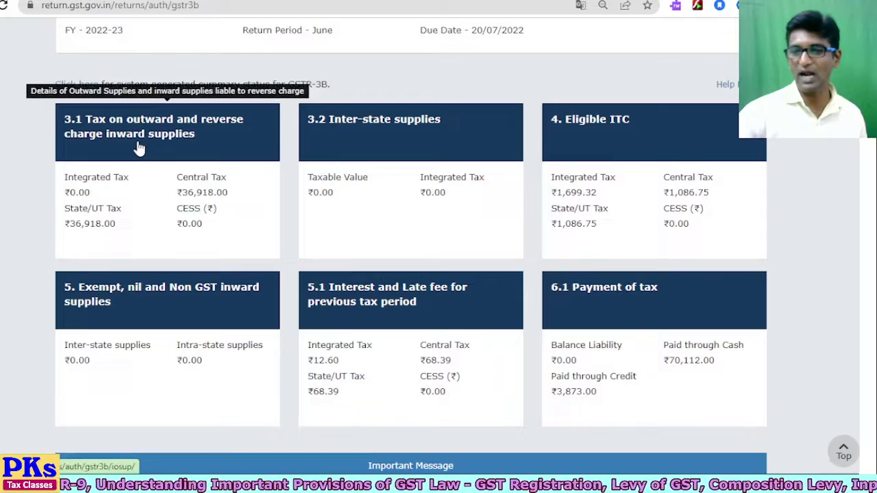
pyautogui.click(137, 148)
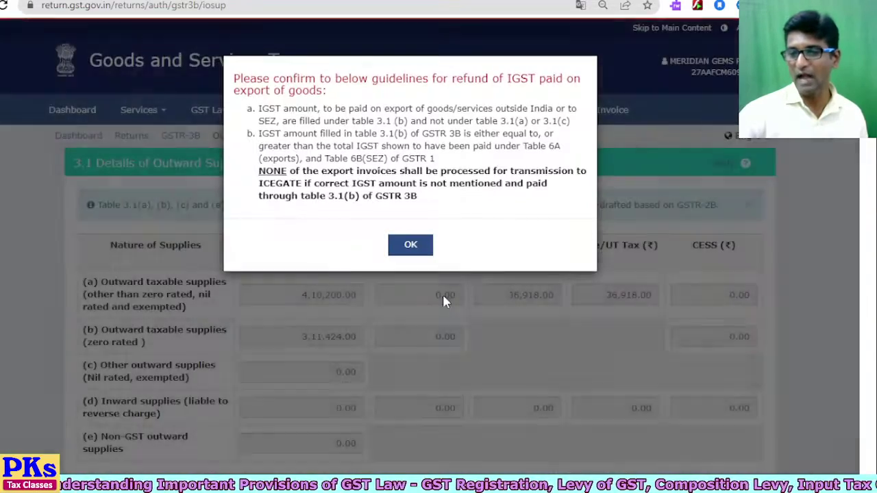
pyautogui.click(411, 244)
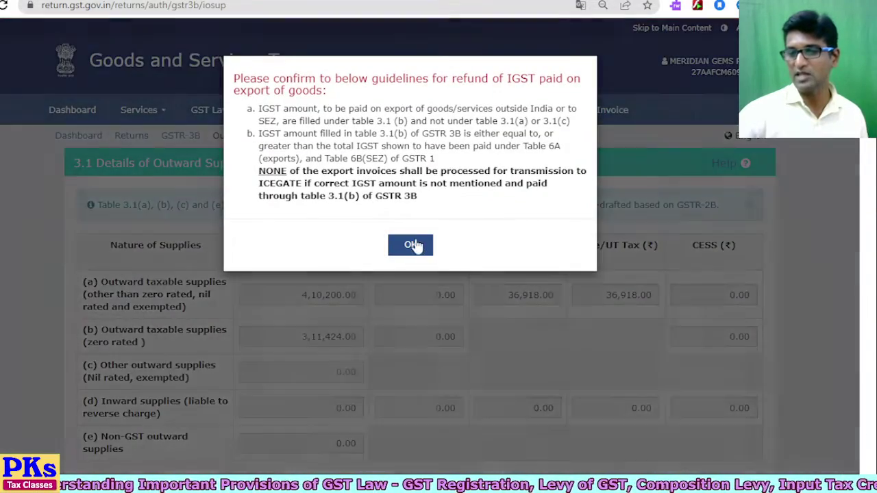
# Examine the central and state tax on outward taxable supplies in section 3.1, and return to the June GSTR-3B overview
pyautogui.scroll(-3, 410, 318)
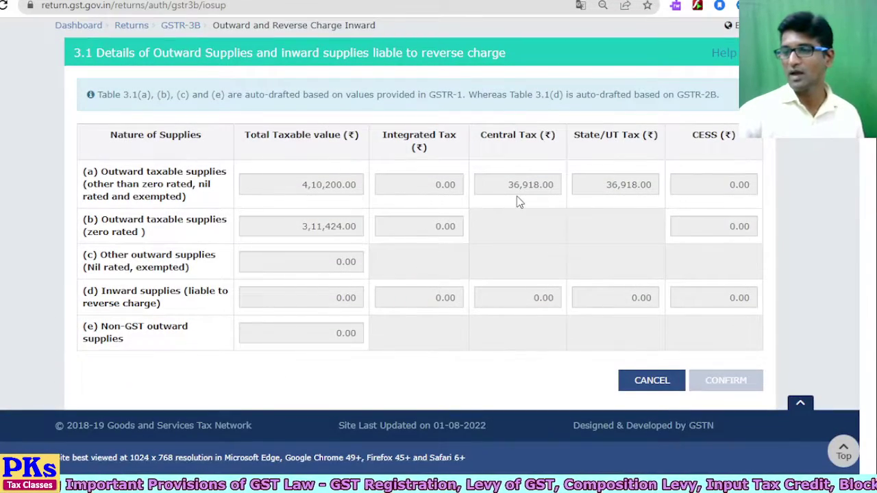
pyautogui.moveTo(541, 193)
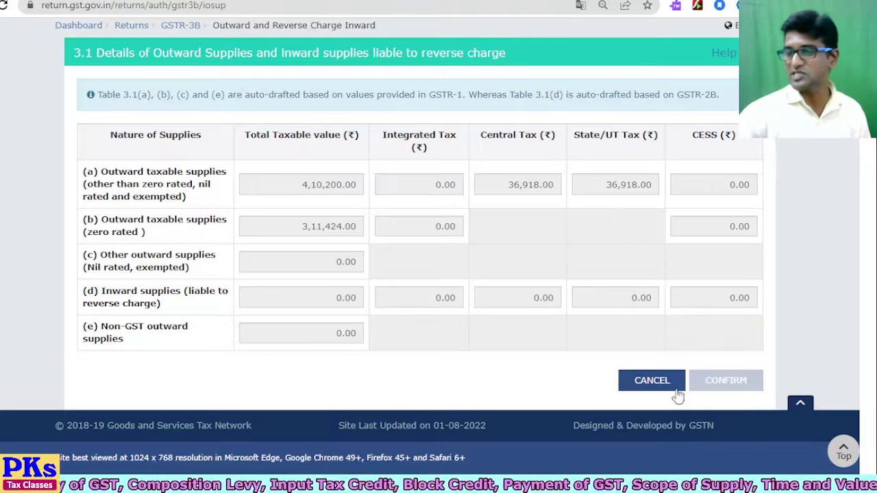
pyautogui.click(654, 378)
# Show section 4, Eligible ITC, of the June GSTR-3B and examine the available and reversed ITC rows
pyautogui.scroll(-1, 553, 332)
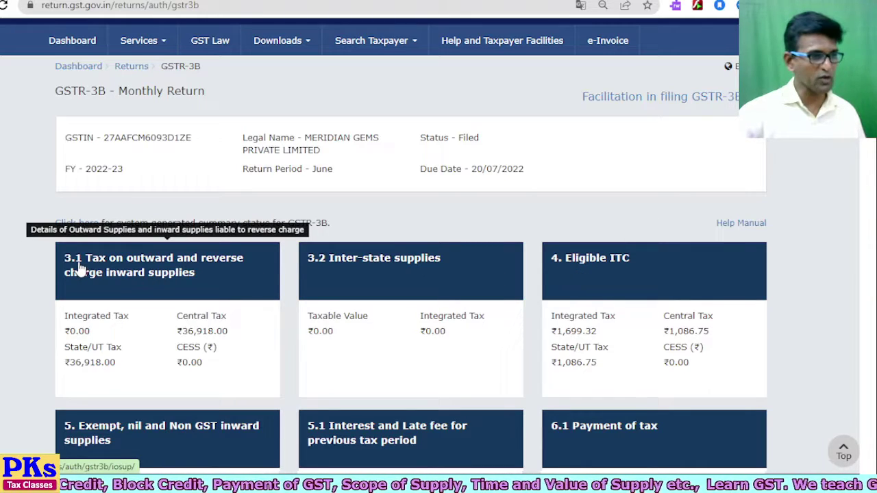
pyautogui.click(570, 272)
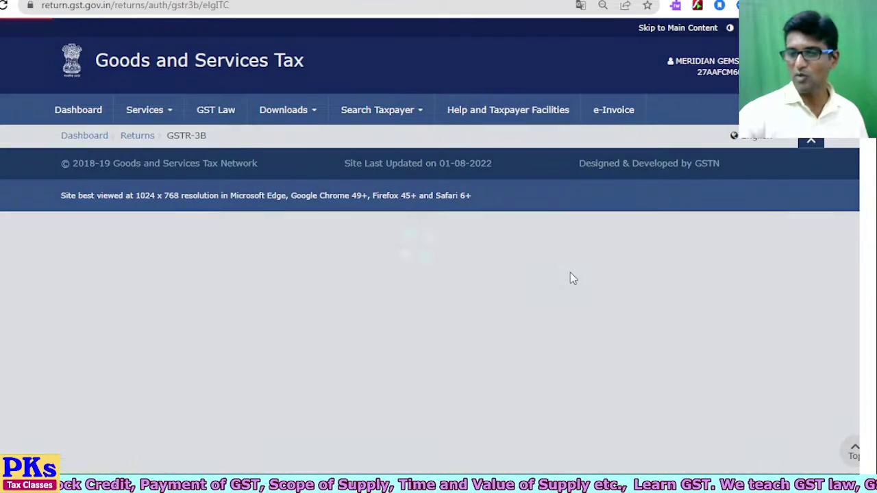
pyautogui.scroll(-2, 447, 326)
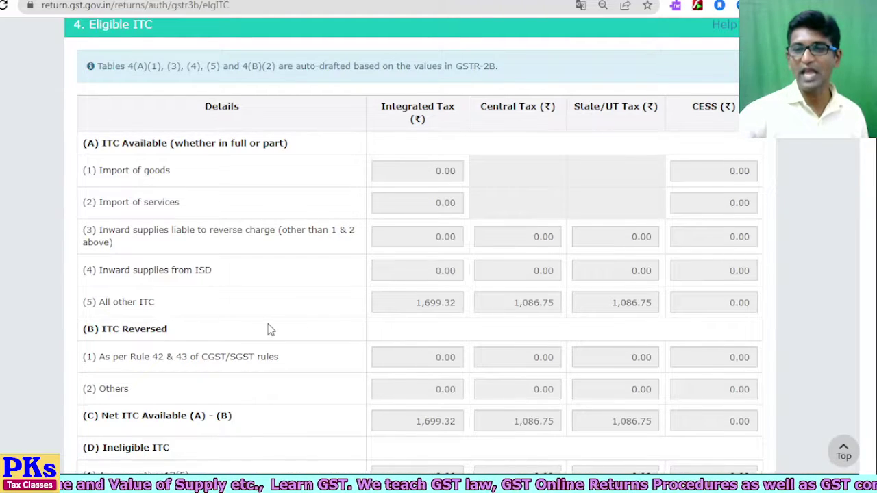
# Display the GST portal's list of service categories from the Eligible ITC page
pyautogui.scroll(2, 272, 330)
pyautogui.click(157, 113)
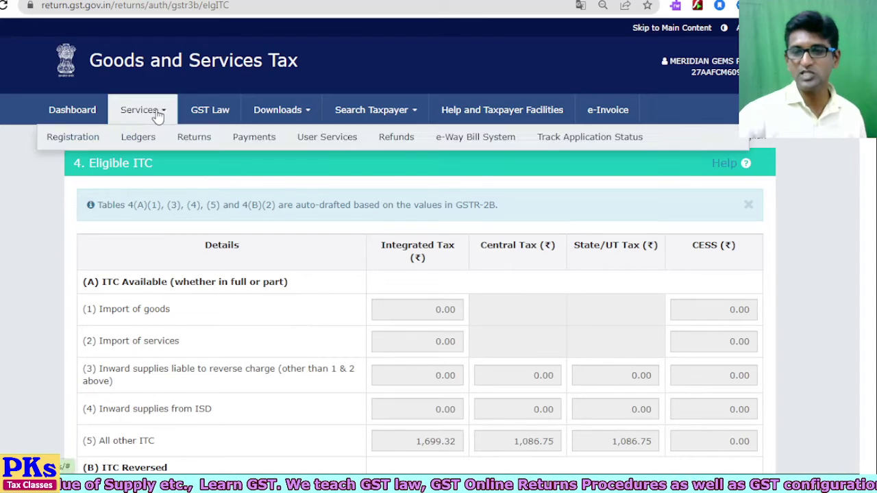